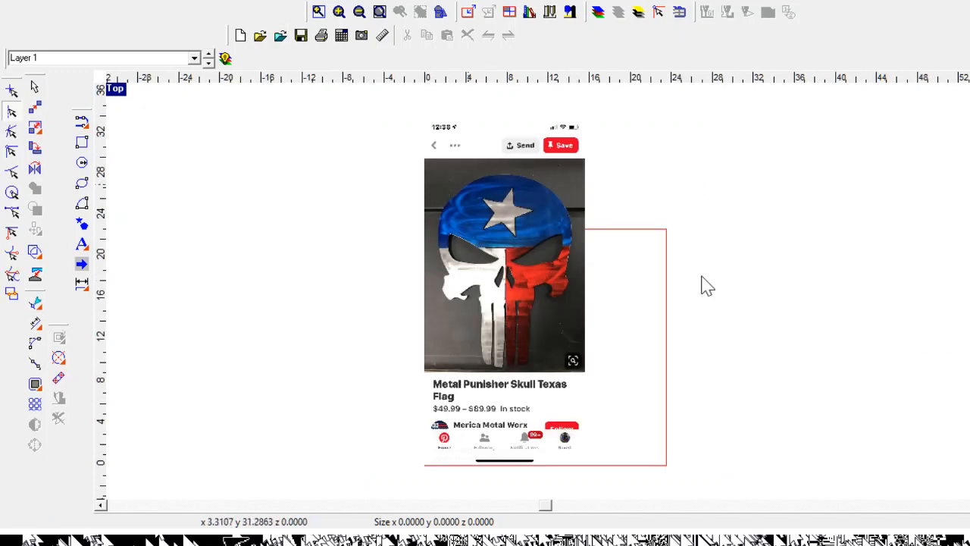
- Arrange the reference screenshots side by side, placing the rifle sign on the left and the Texas skull on the right
left_click(745, 207)
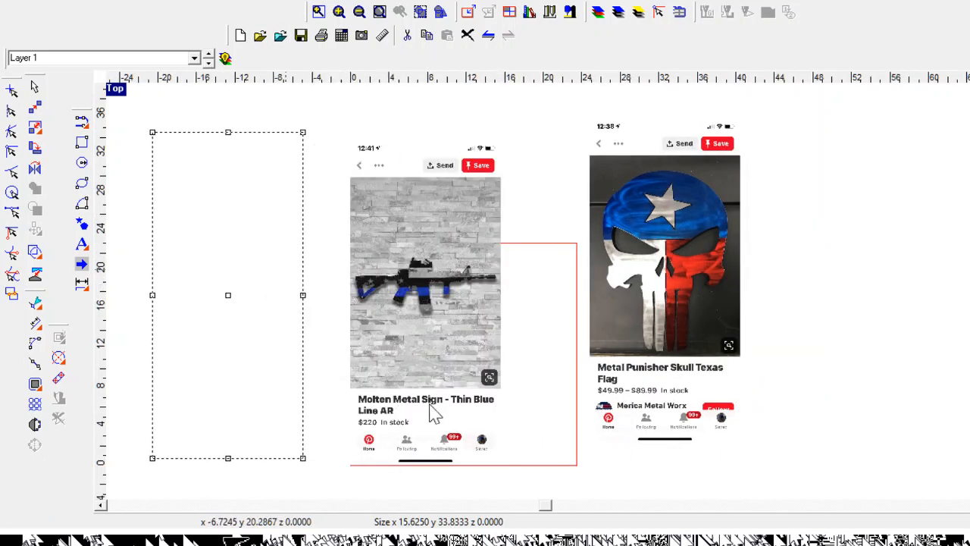
left_click(433, 413)
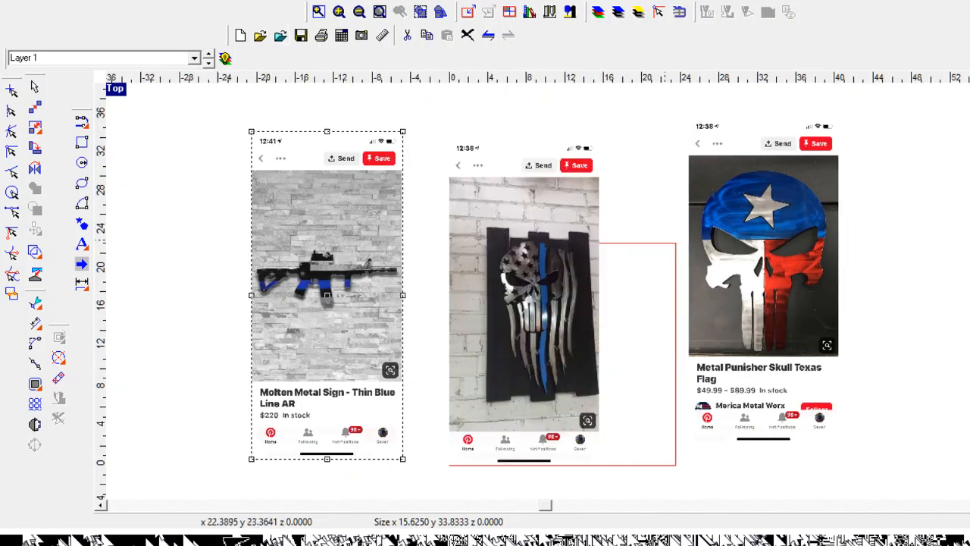
- Examine the rifle sign, the tattered flag skull and the Texas skull screenshots up close to compare them as designs
scroll(383, 429, "up", 5)
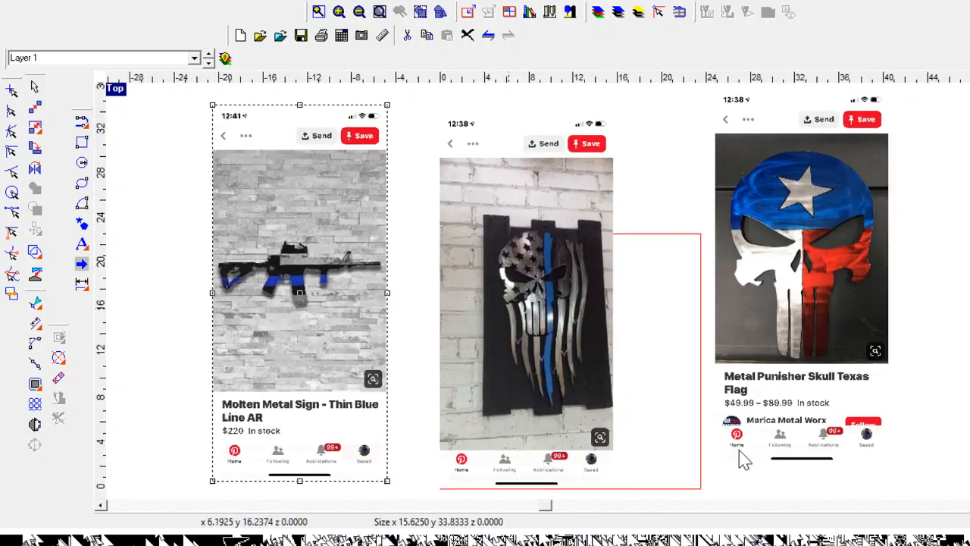
scroll(383, 428, "down", 5)
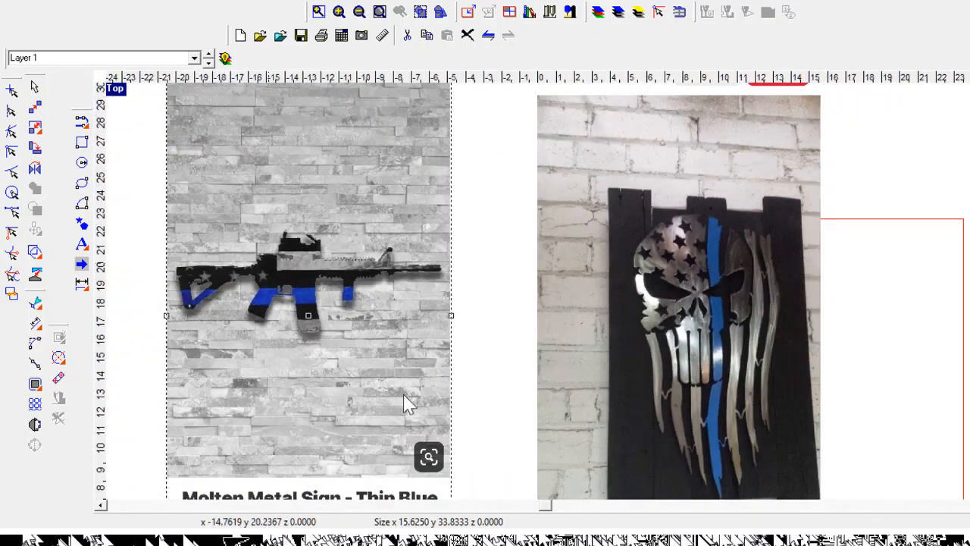
scroll(816, 252, "up", 5)
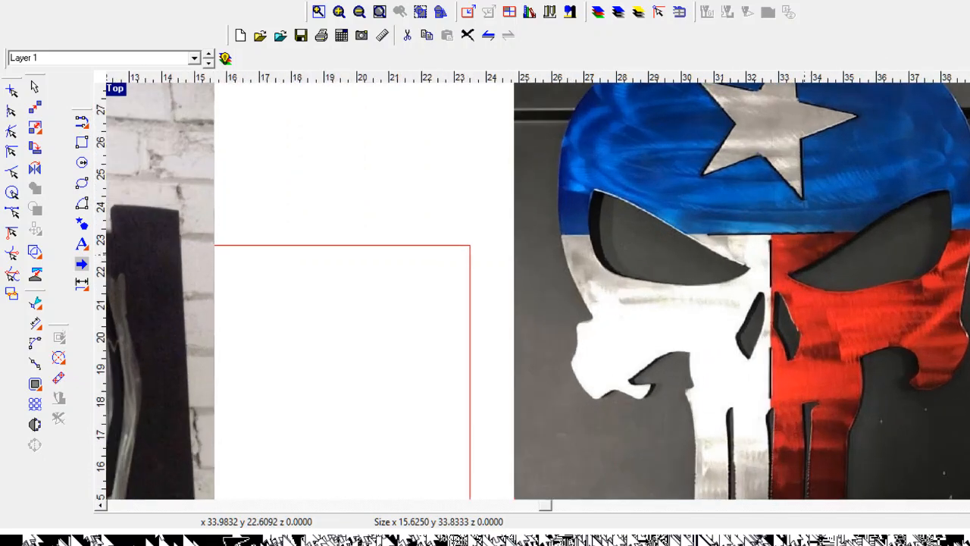
scroll(926, 480, "down", 4)
scroll(753, 510, "up", 4)
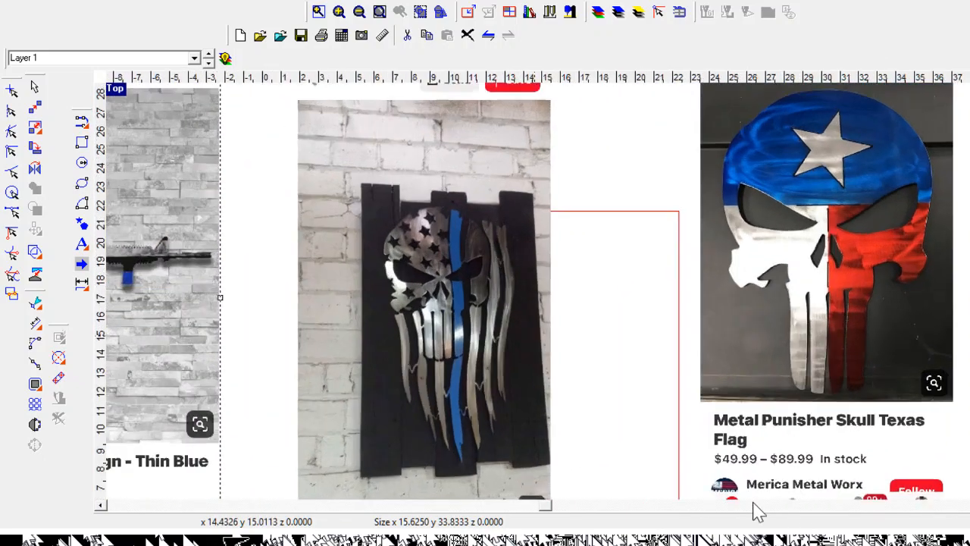
scroll(657, 512, "up", 1)
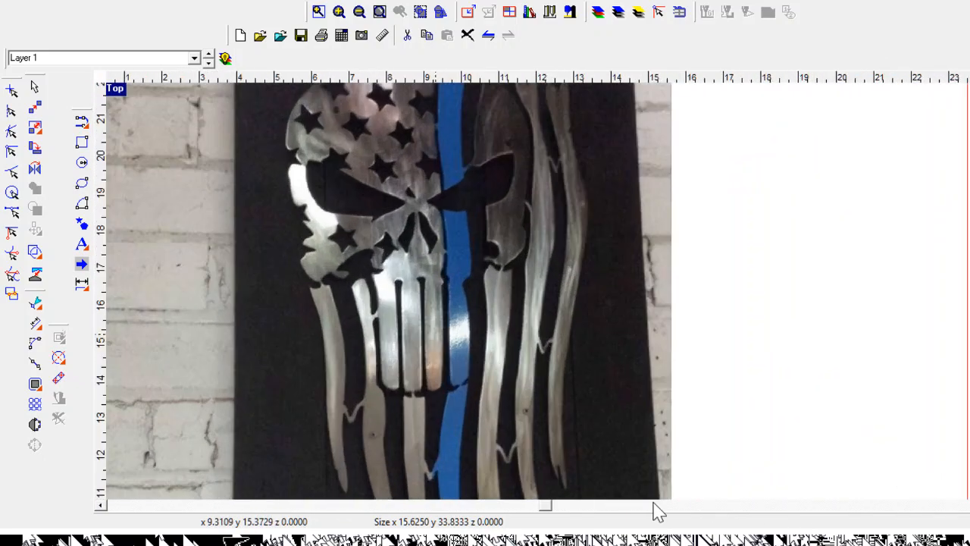
scroll(657, 509, "down", 5)
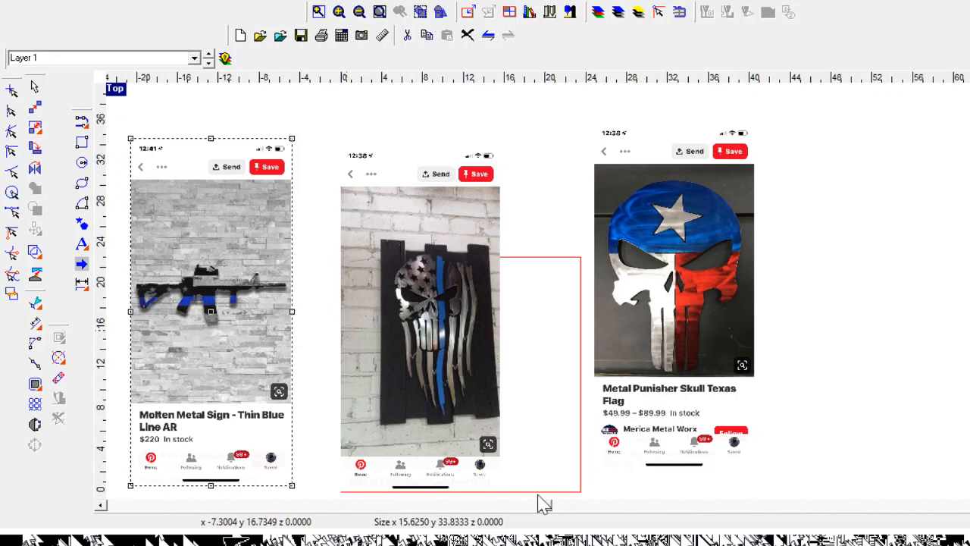
scroll(467, 518, "down", 1)
scroll(459, 518, "up", 2)
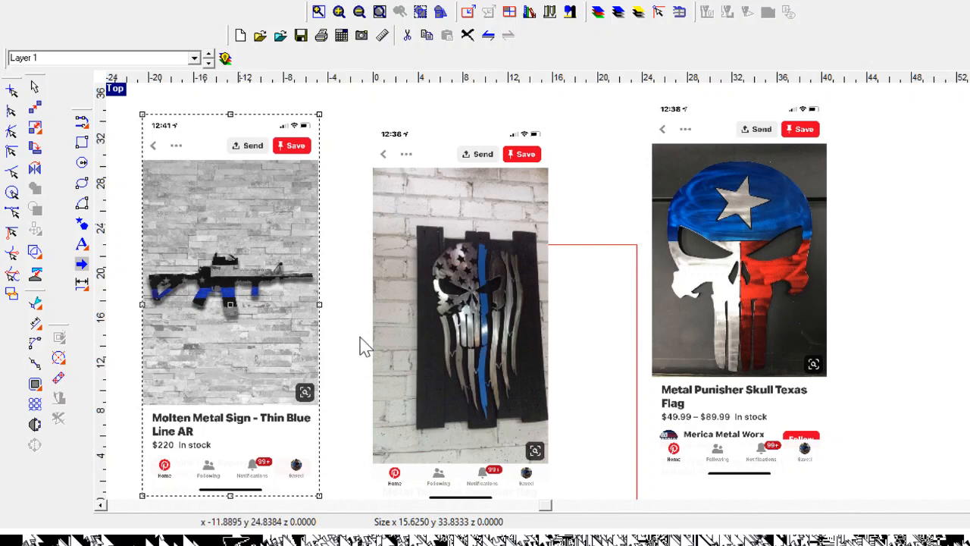
- Delete the rifle sign screenshot and the tattered flag skull screenshot
key("Delete")
left_click(490, 349)
key("Delete")
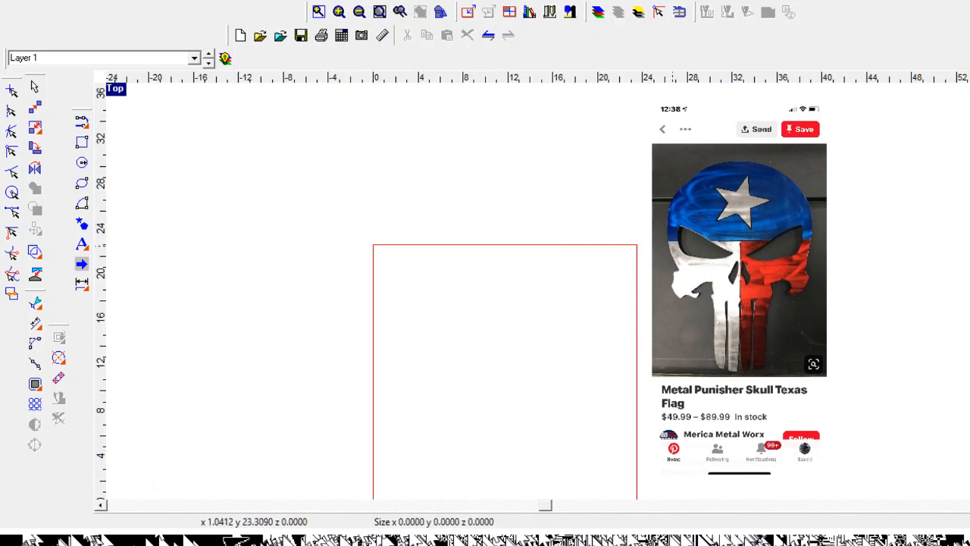
- Move the Texas skull screenshot to just outside the right edge of the red sheet outline
left_click(750, 373)
left_click_drag(708, 246, 485, 247)
scroll(442, 246, "down", 3)
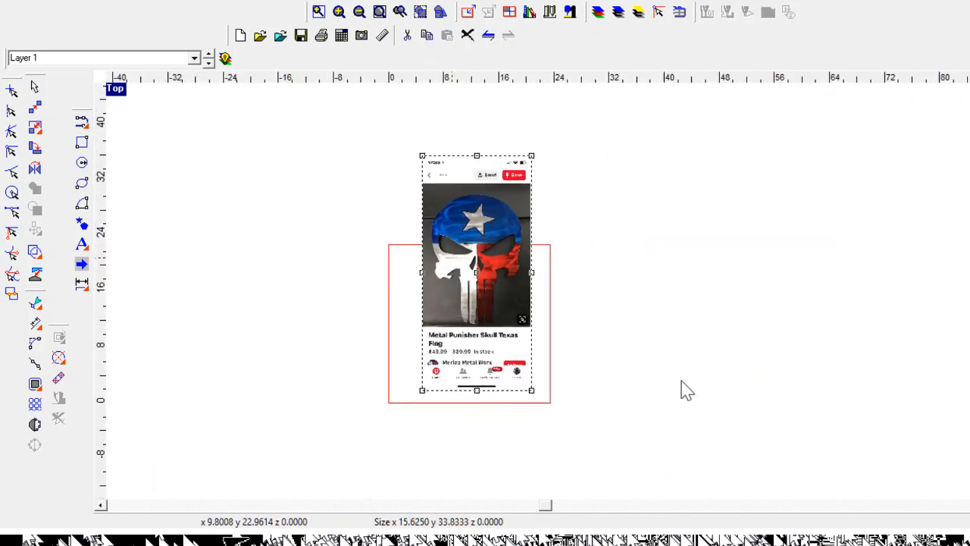
left_click_drag(823, 410, 923, 411)
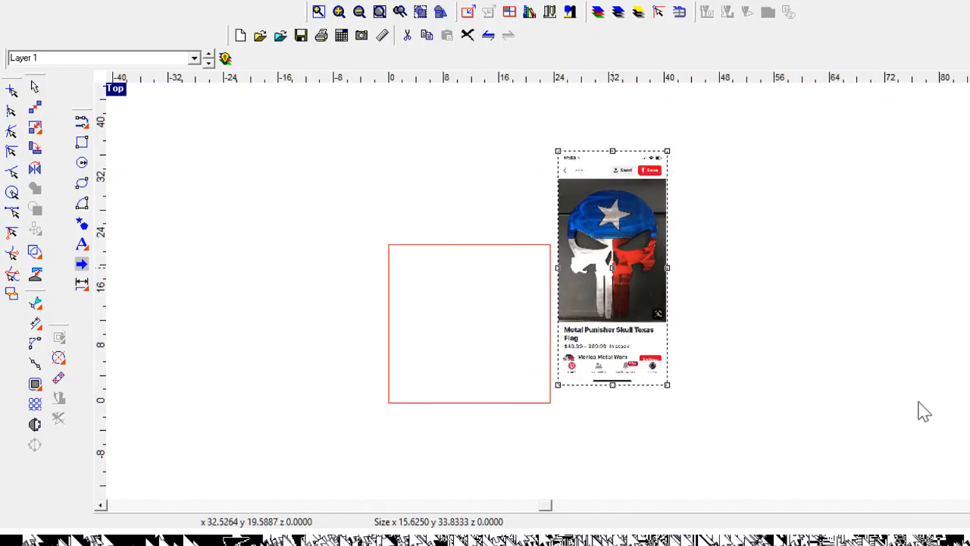
scroll(720, 312, "up", 2)
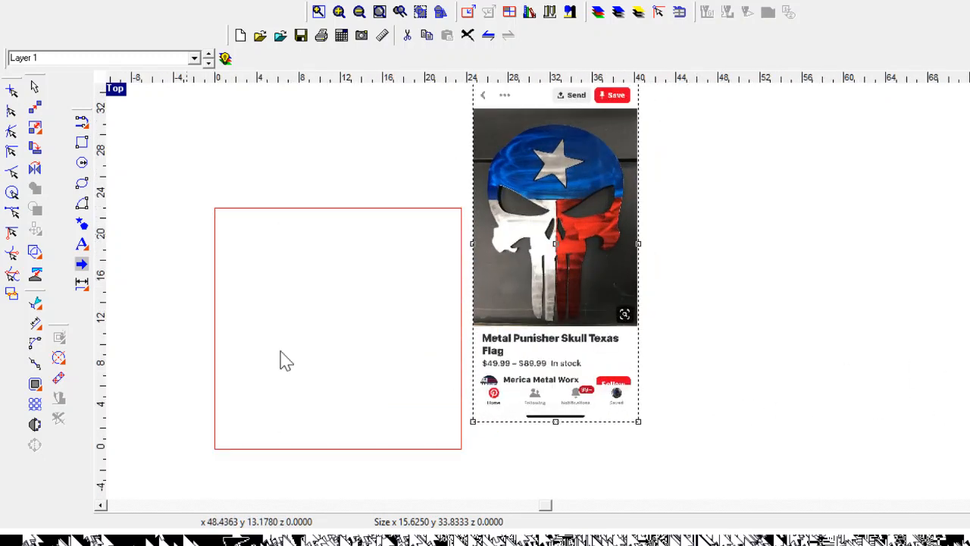
- Start a polyarc on the left edge of the skull's blue dome, at about X 26.6, Y 27.7
left_click(89, 202)
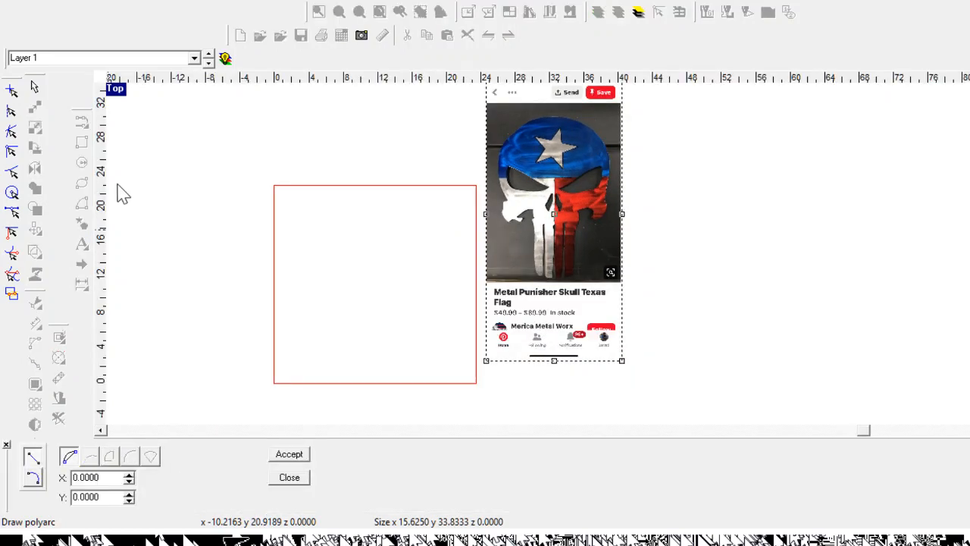
scroll(837, 160, "up", 1)
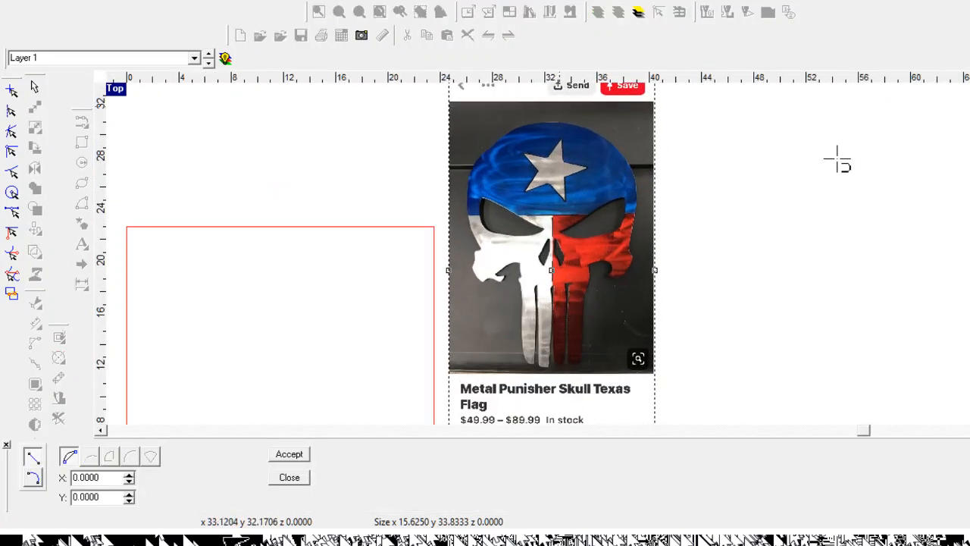
scroll(805, 162, "up", 1)
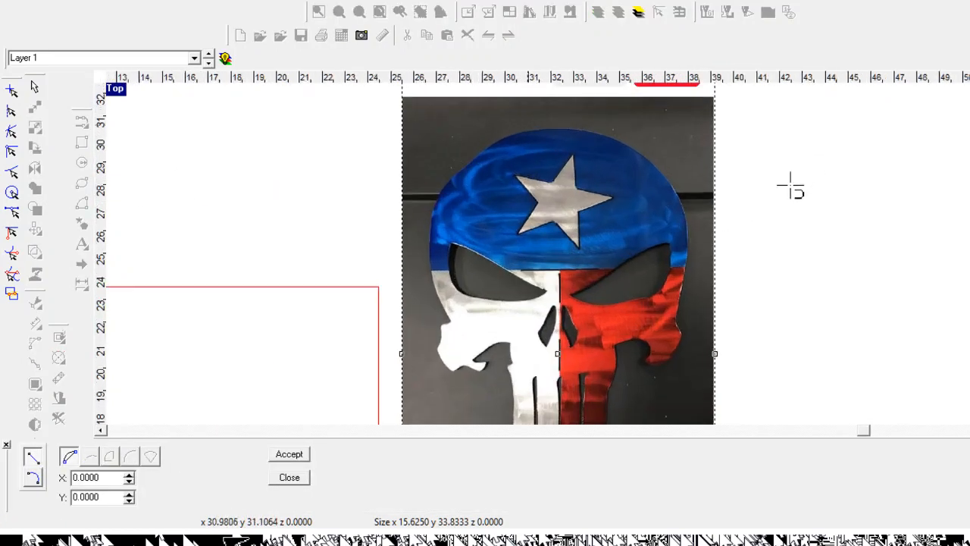
scroll(790, 188, "up", 1)
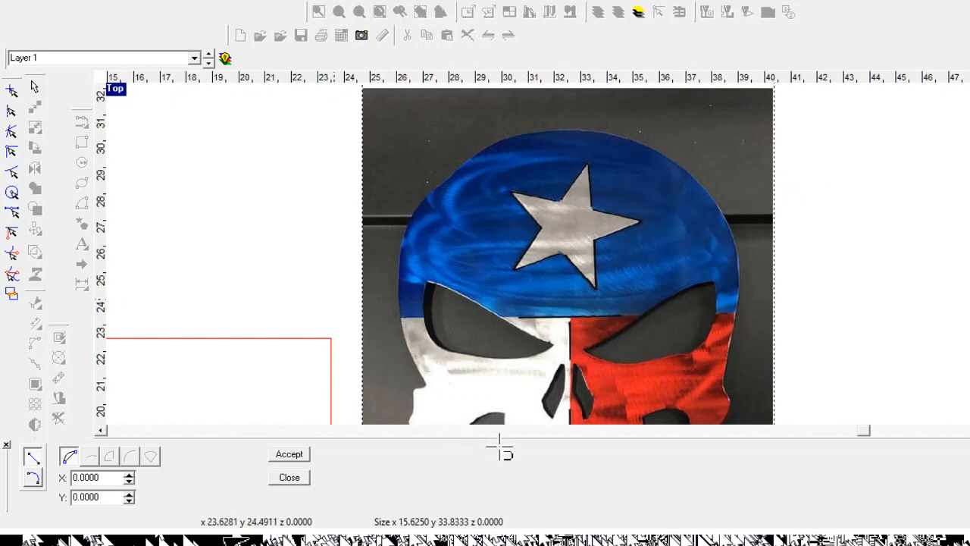
scroll(743, 162, "up", 1)
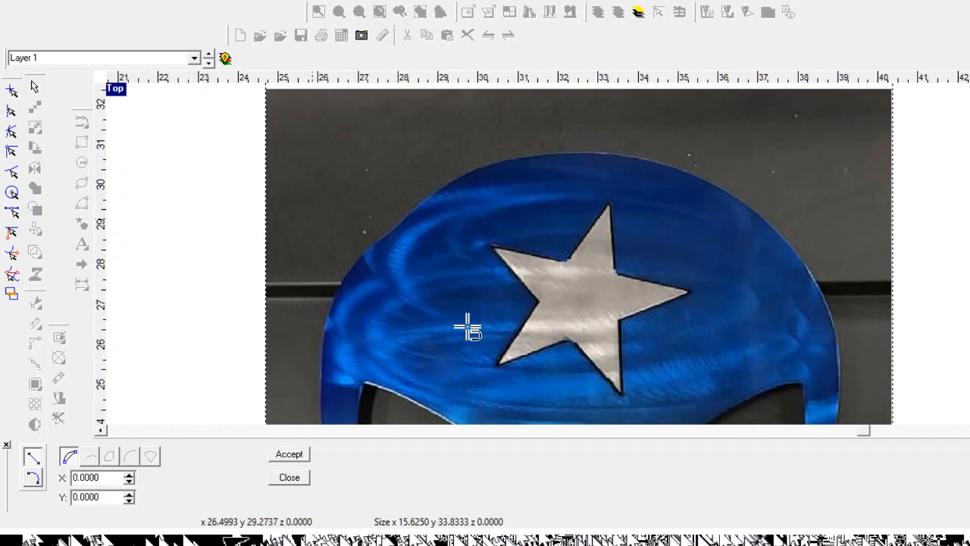
scroll(547, 329, "down", 1)
scroll(547, 330, "up", 1)
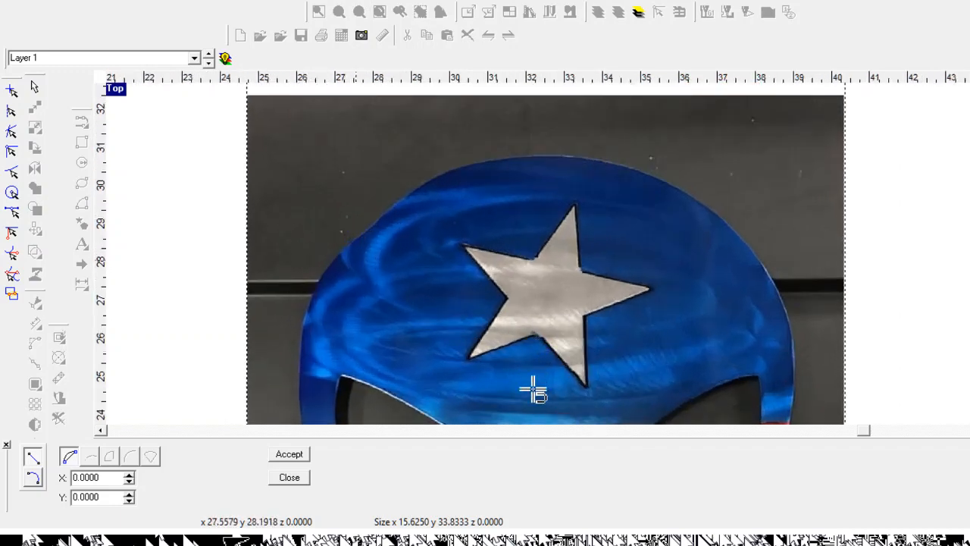
scroll(532, 383, "up", 2)
scroll(465, 431, "up", 2)
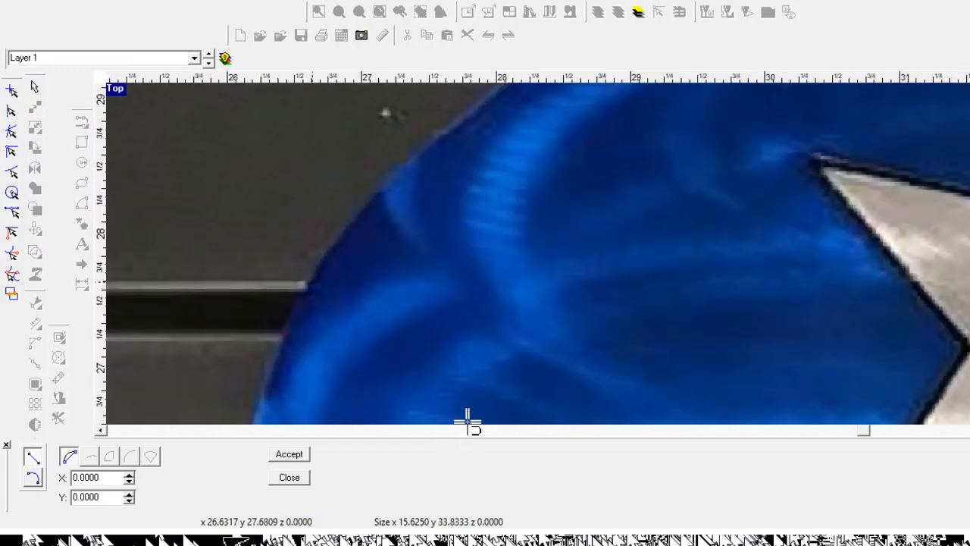
- Extend the polyarc straight across the dome to its right edge, at about X 38.35, Y 27.81
scroll(325, 416, "down", 5)
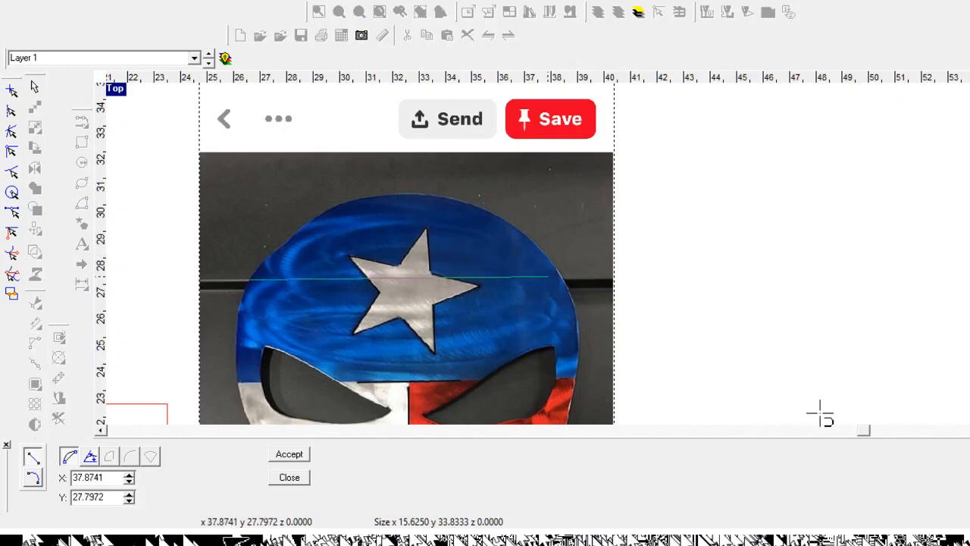
scroll(830, 415, "up", 1)
scroll(829, 415, "up", 1)
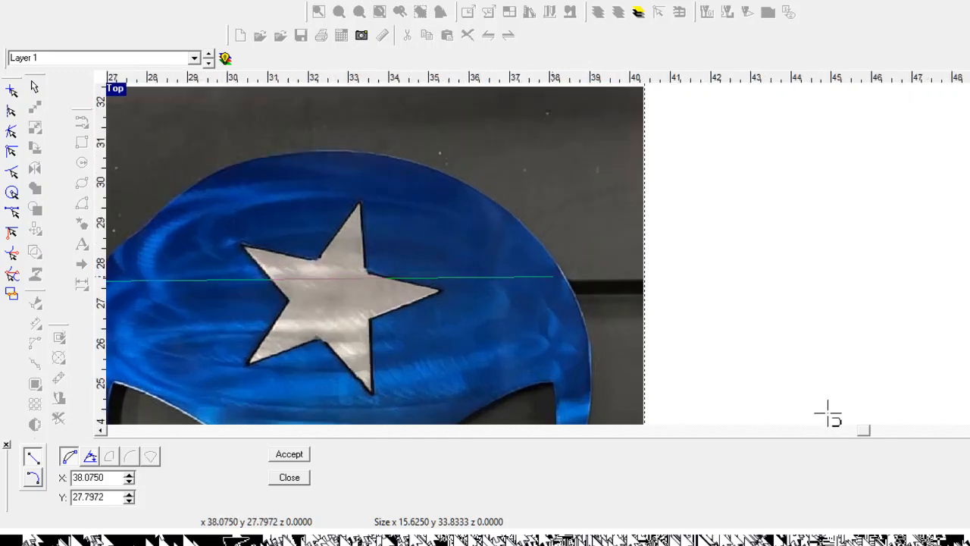
scroll(828, 414, "up", 3)
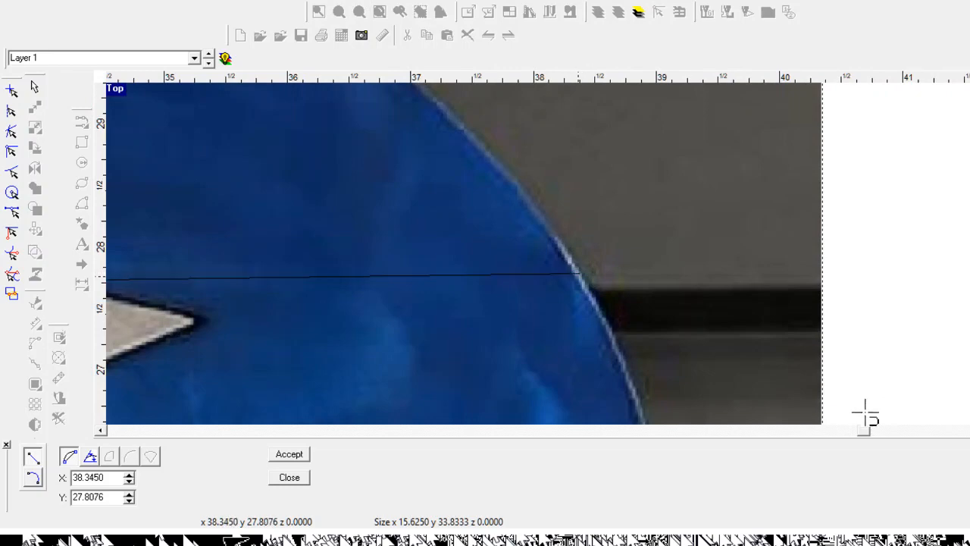
scroll(866, 411, "down", 5)
scroll(833, 375, "down", 2)
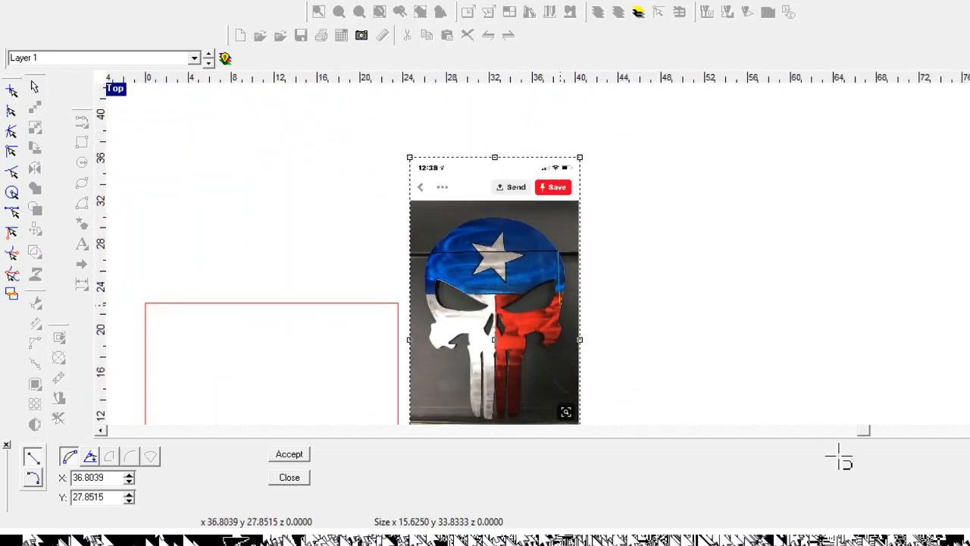
- Add a polyarc point farther down the right edge, near the bottom of the blue area, at about X 38.98, Y 24.12
scroll(839, 455, "up", 4)
scroll(797, 164, "up", 1)
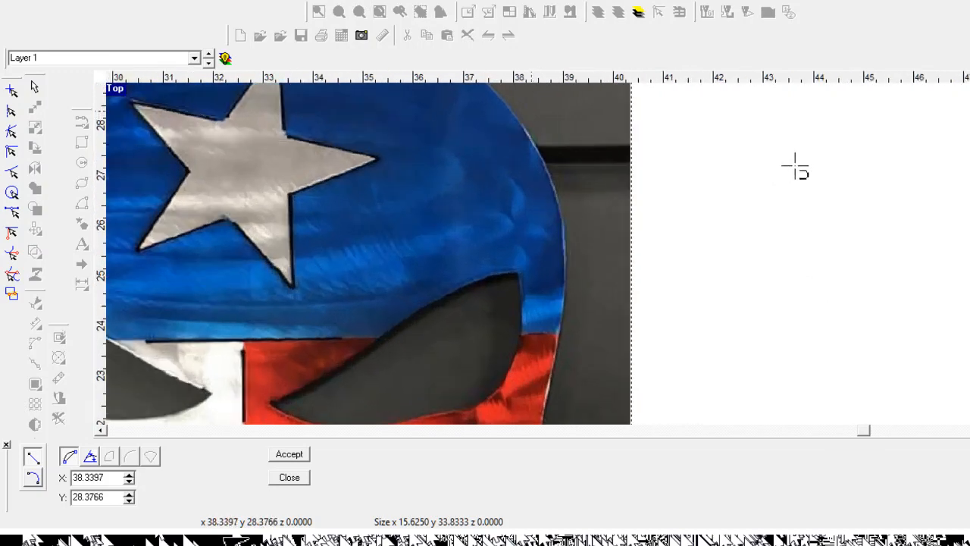
scroll(851, 389, "down", 2)
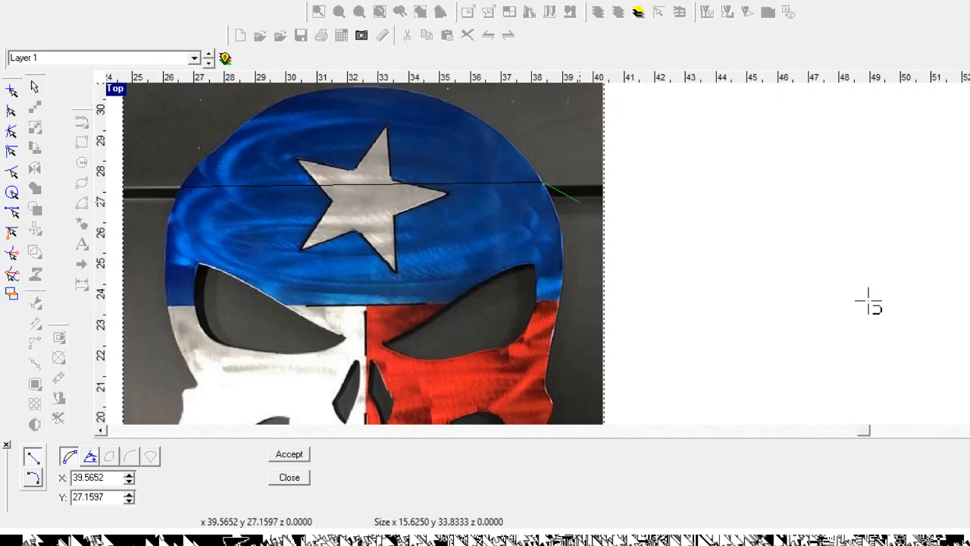
scroll(833, 392, "up", 4)
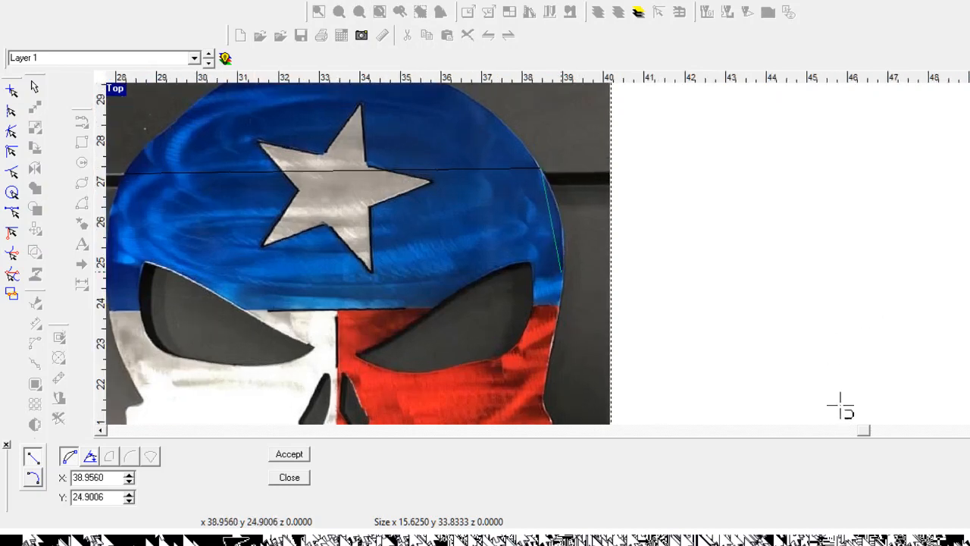
scroll(840, 407, "down", 4)
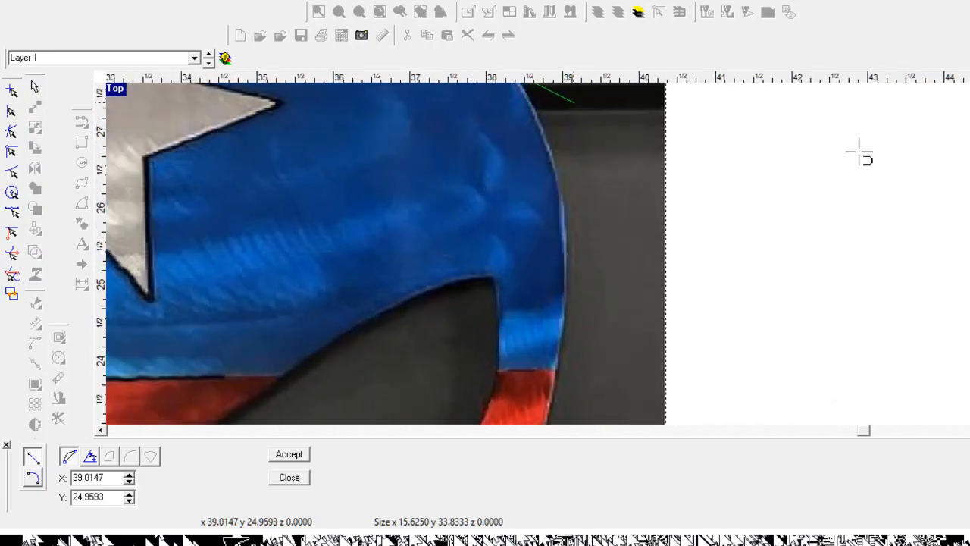
scroll(860, 246, "up", 4)
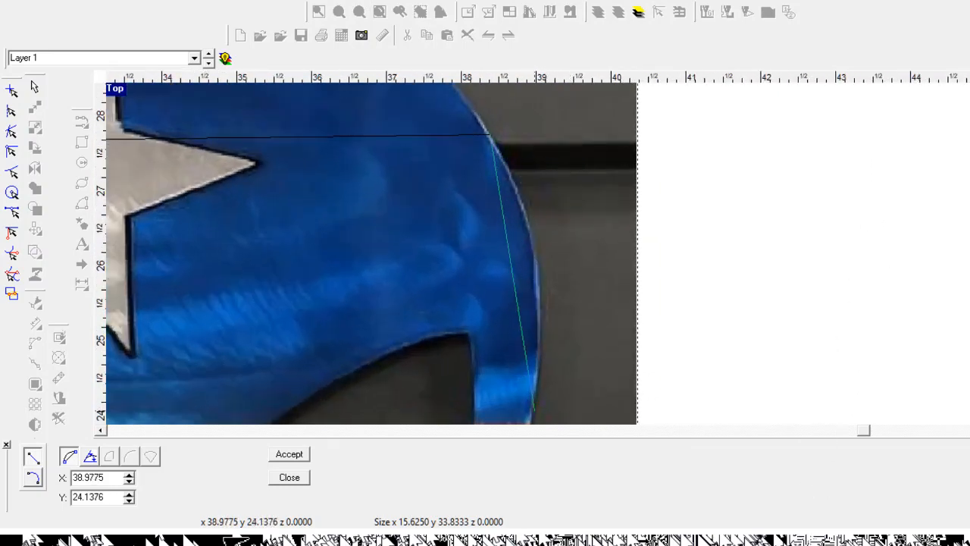
left_click(534, 412)
scroll(844, 190, "down", 3)
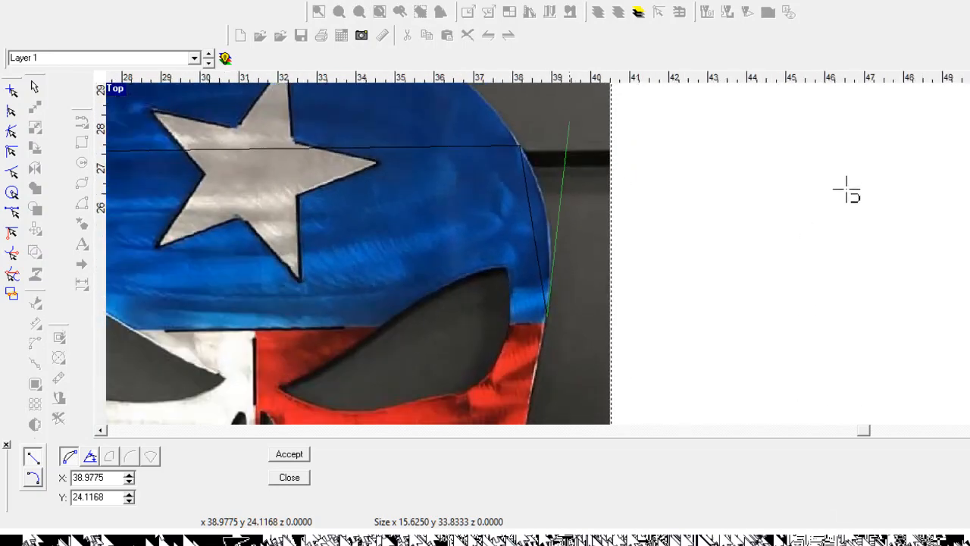
- Add polyarc points down the red cheek's outer edge, through the notch at about X 38.4, Y 21.0, to the tip at about X 38.7, Y 20.5
scroll(752, 458, "up", 4)
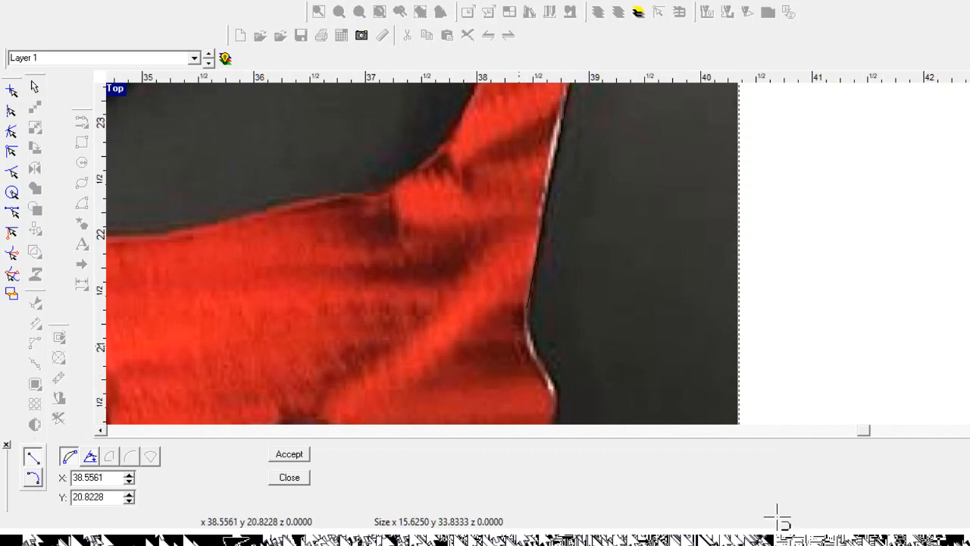
scroll(785, 505, "up", 1)
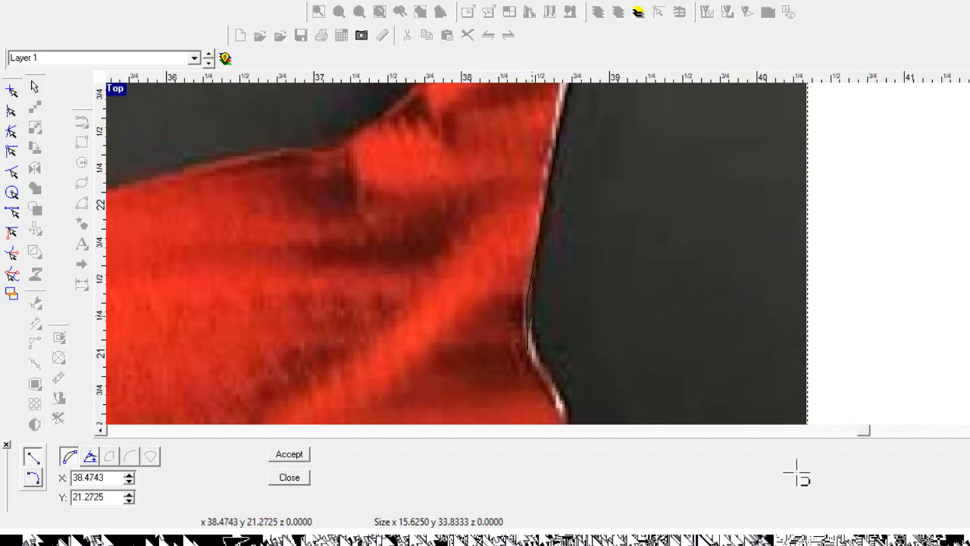
scroll(796, 460, "down", 2)
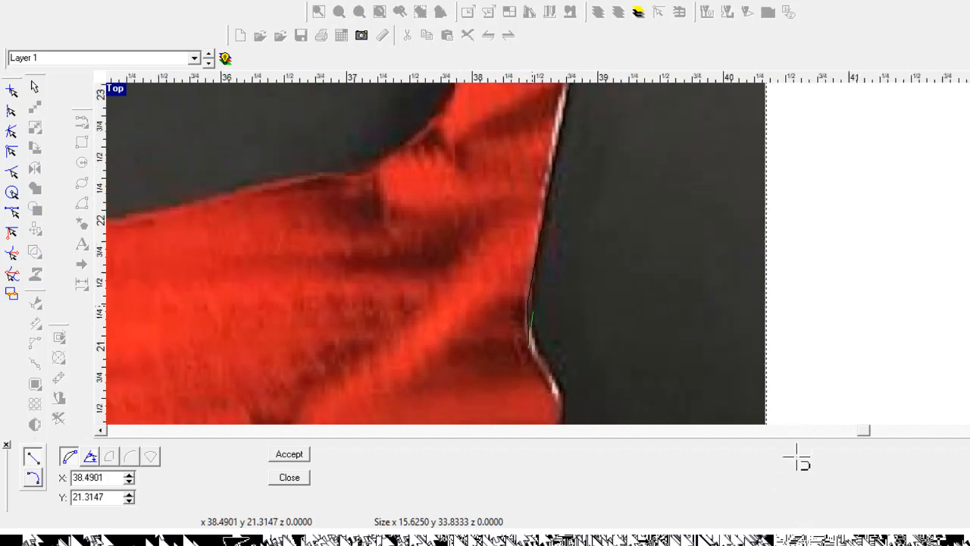
scroll(799, 534, "up", 2)
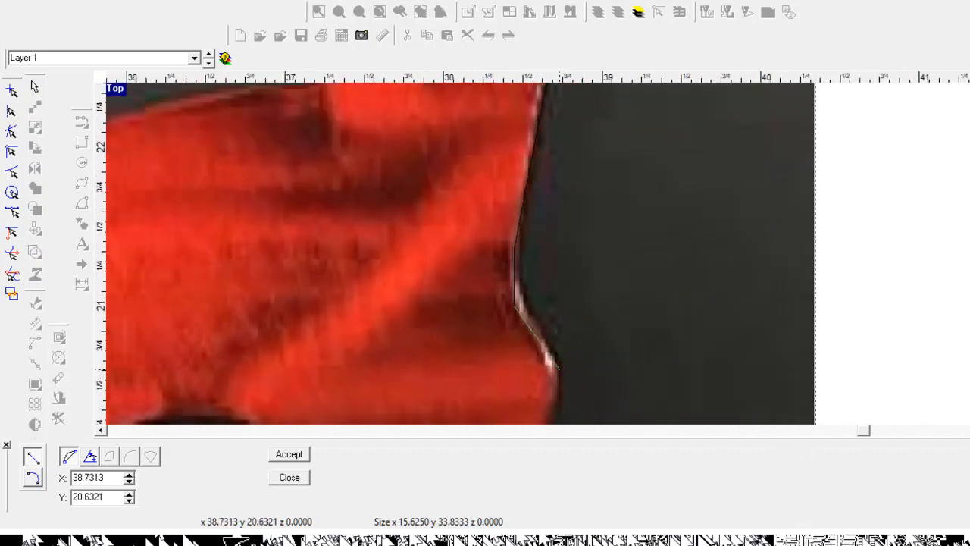
scroll(818, 513, "down", 4)
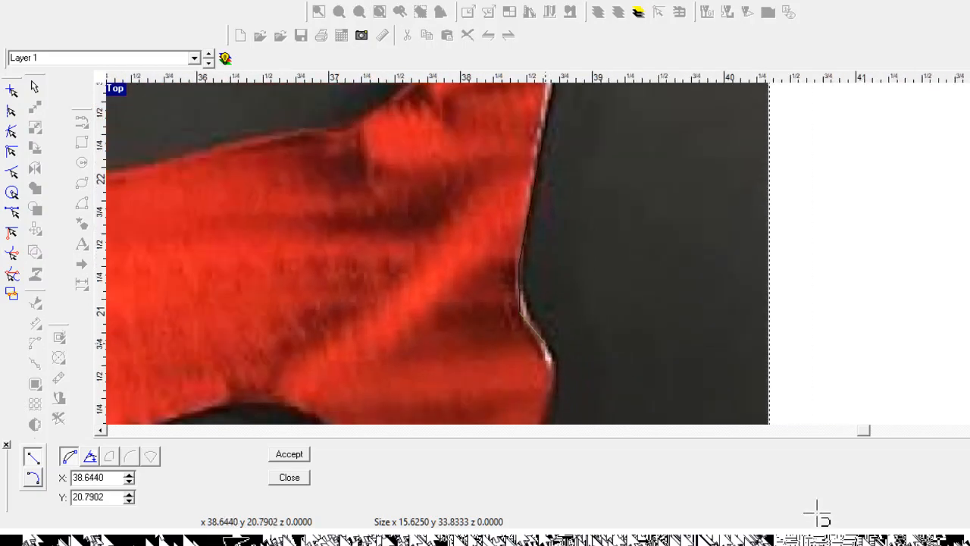
scroll(826, 527, "up", 2)
scroll(828, 532, "up", 2)
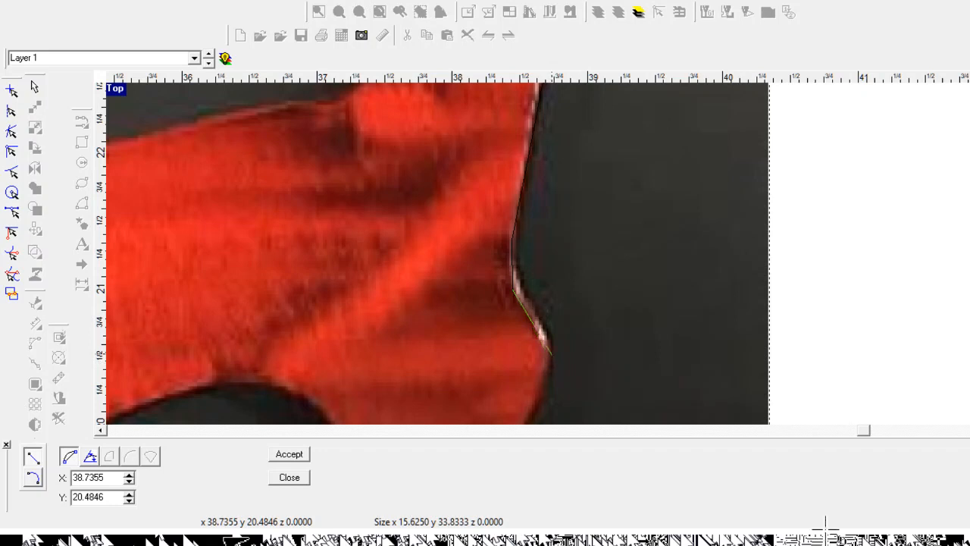
scroll(825, 527, "down", 2)
scroll(819, 534, "up", 2)
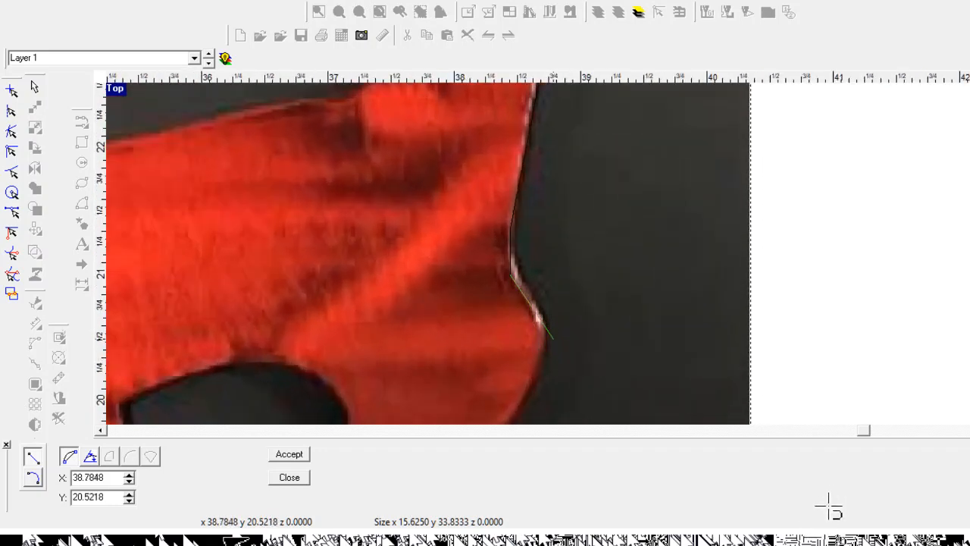
- Trace the cheek hook from its outer tip along the lower edge to its point and up the inner edge to about X 37.15, Y 19.97
scroll(827, 489, "down", 3)
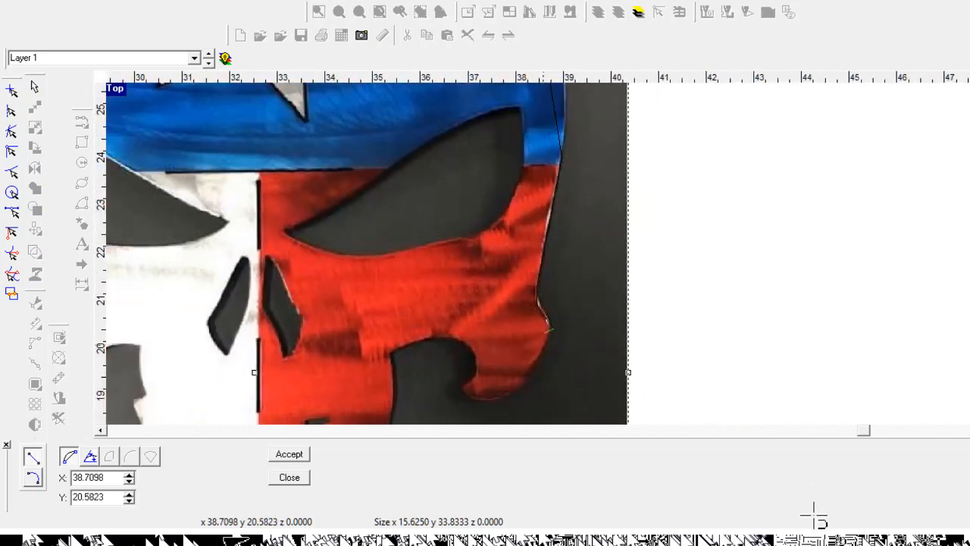
scroll(816, 515, "up", 2)
scroll(530, 379, "up", 2)
scroll(530, 379, "down", 2)
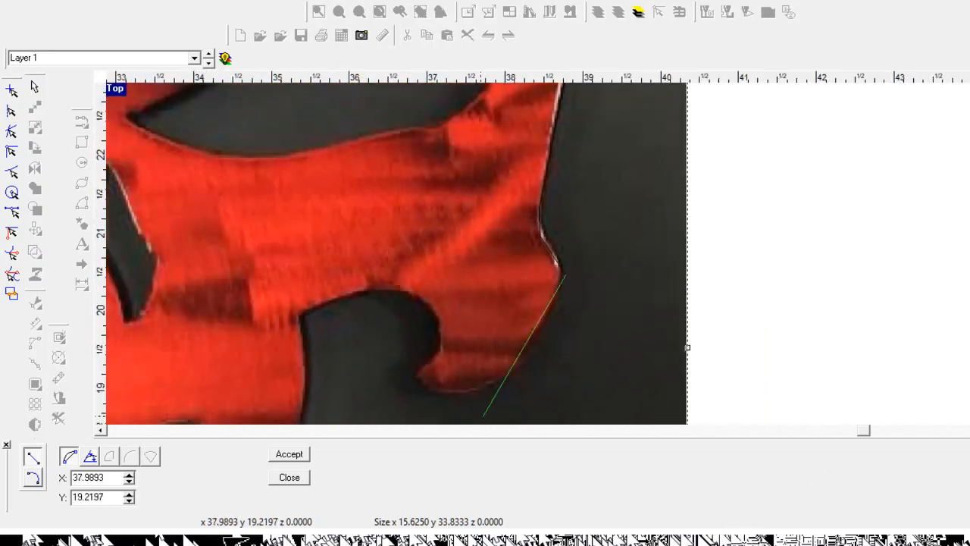
scroll(530, 379, "up", 2)
left_click(471, 384)
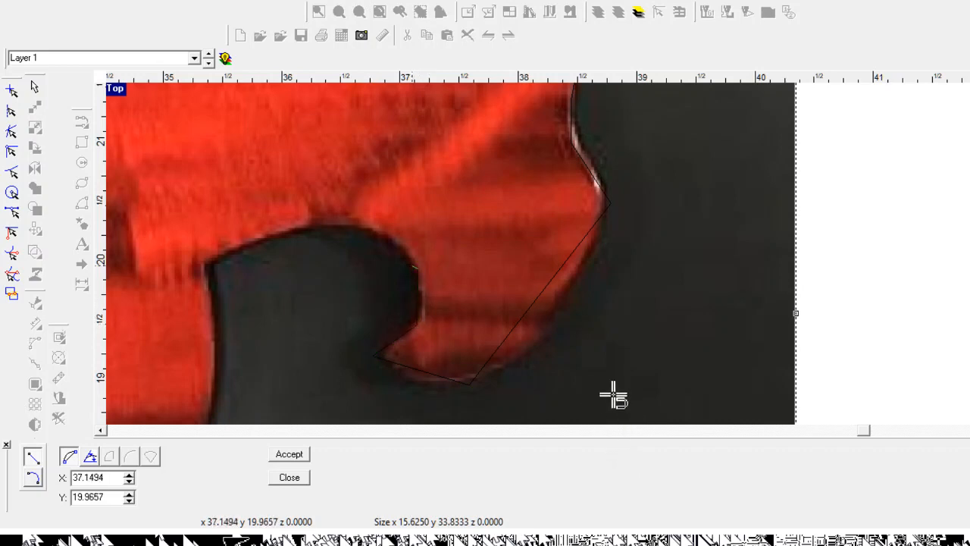
- Extend the polyarc over the arch's top at about X 36.3, Y 20.3 to its inner corner at about X 35.35, Y 20.0
left_click(318, 223)
scroll(324, 225, "down", 2)
scroll(260, 245, "up", 1)
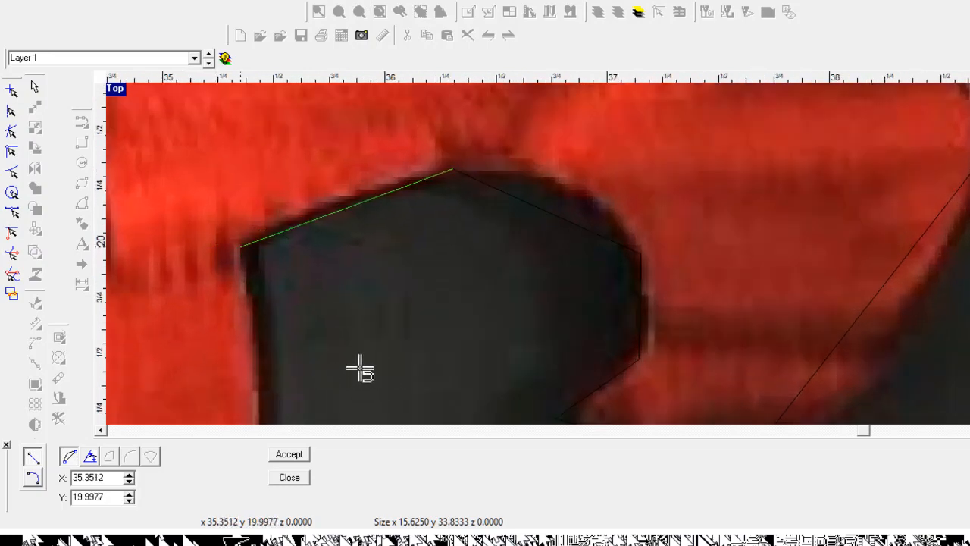
left_click(242, 245)
- Extend the polyarc from the arch's corner down the red jaw edge to about X 34.98, Y 17.45
scroll(275, 213, "down", 2)
scroll(430, 299, "down", 3)
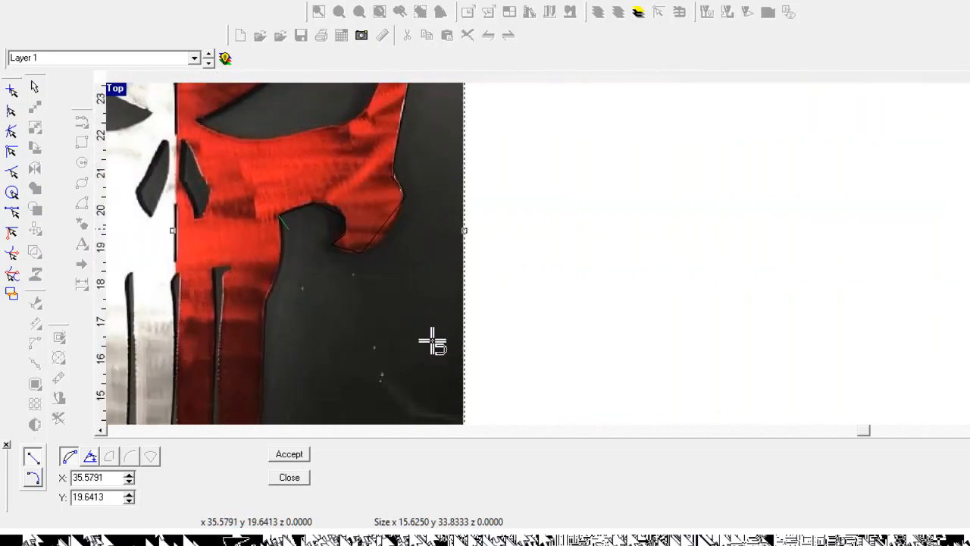
scroll(392, 353, "up", 3)
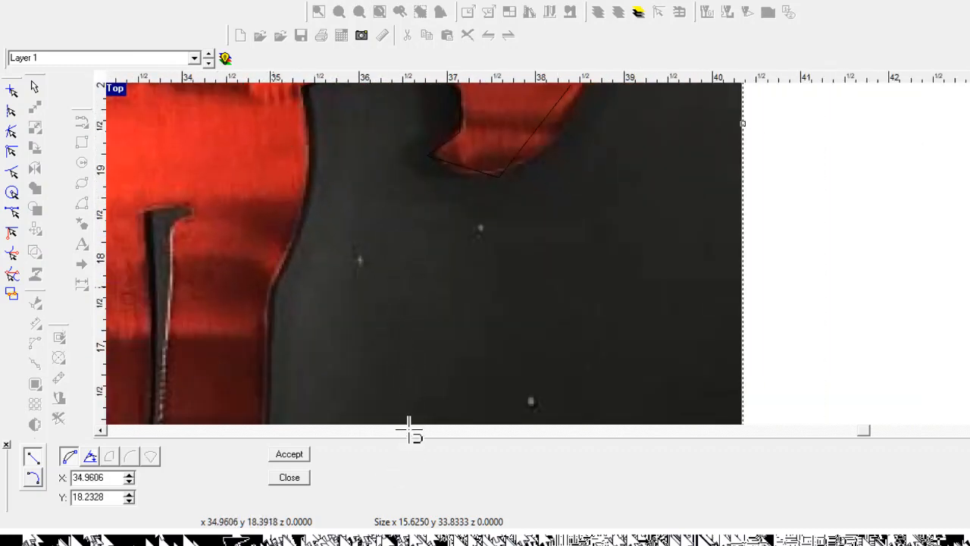
scroll(415, 424, "up", 2)
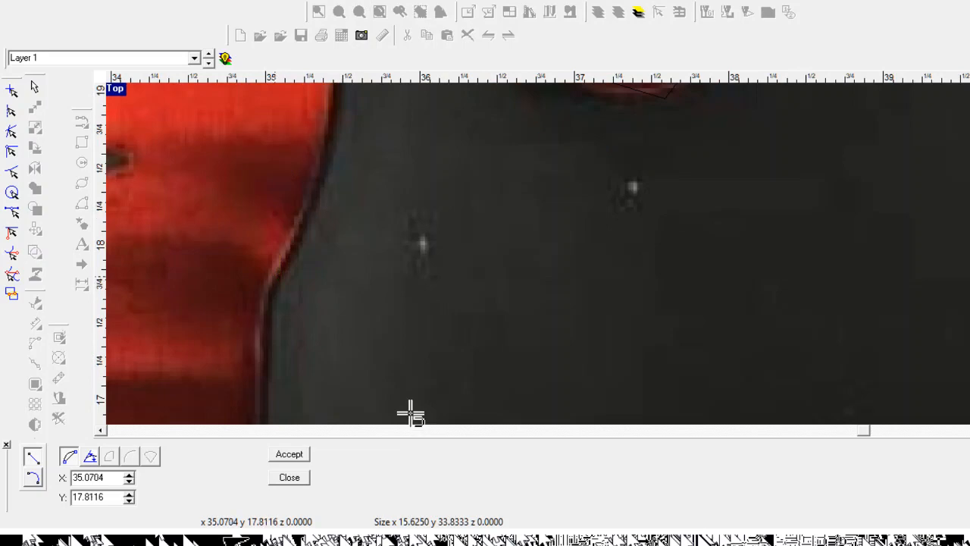
scroll(441, 303, "down", 4)
scroll(448, 334, "up", 5)
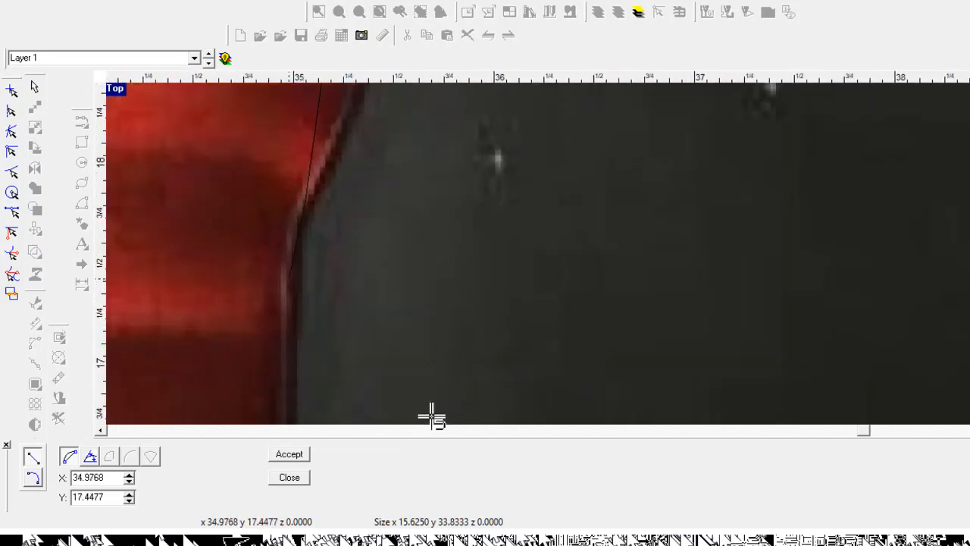
- Extend the polyarc down the outermost red tooth's outer edge to its bottom corner at about X 34.72, Y 12.4
scroll(439, 356, "down", 2)
scroll(440, 356, "down", 4)
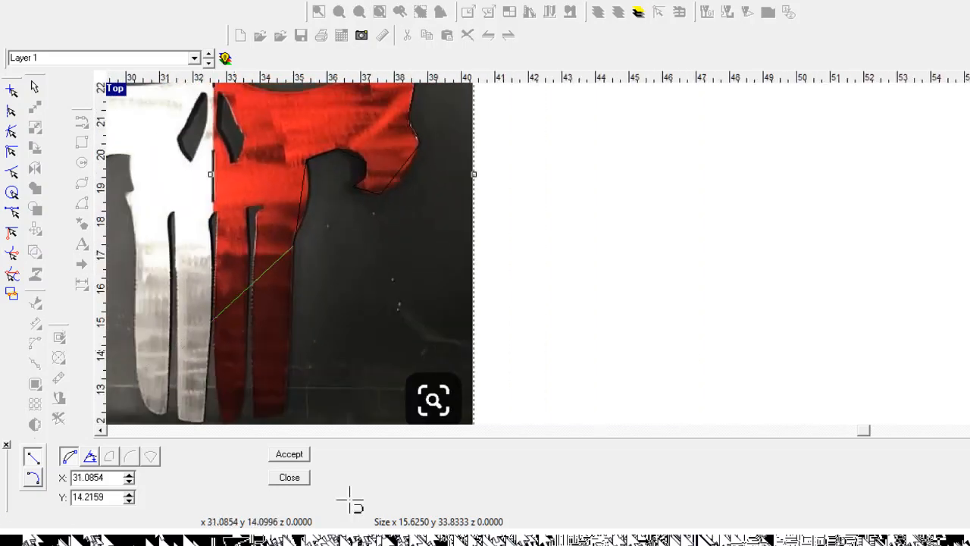
scroll(429, 320, "down", 1)
scroll(291, 329, "up", 3)
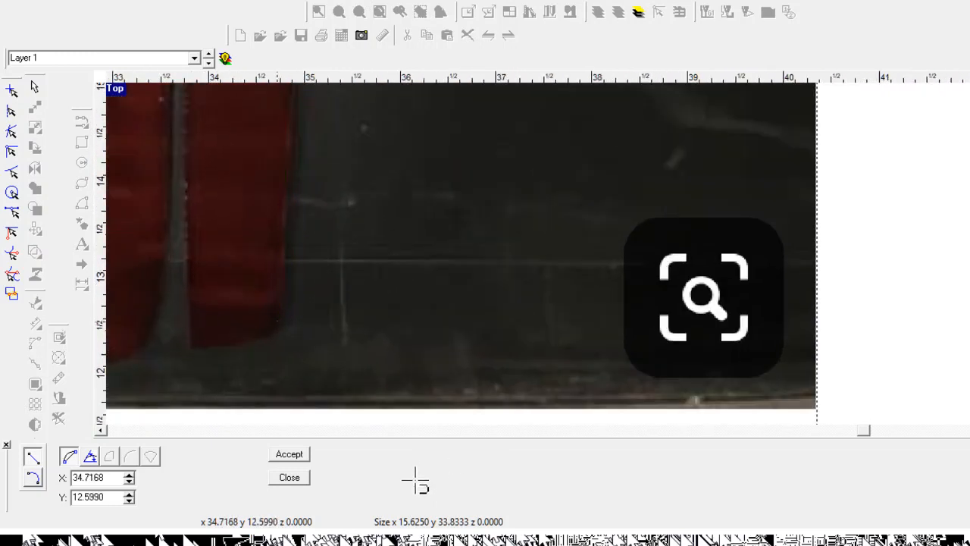
left_click(422, 496)
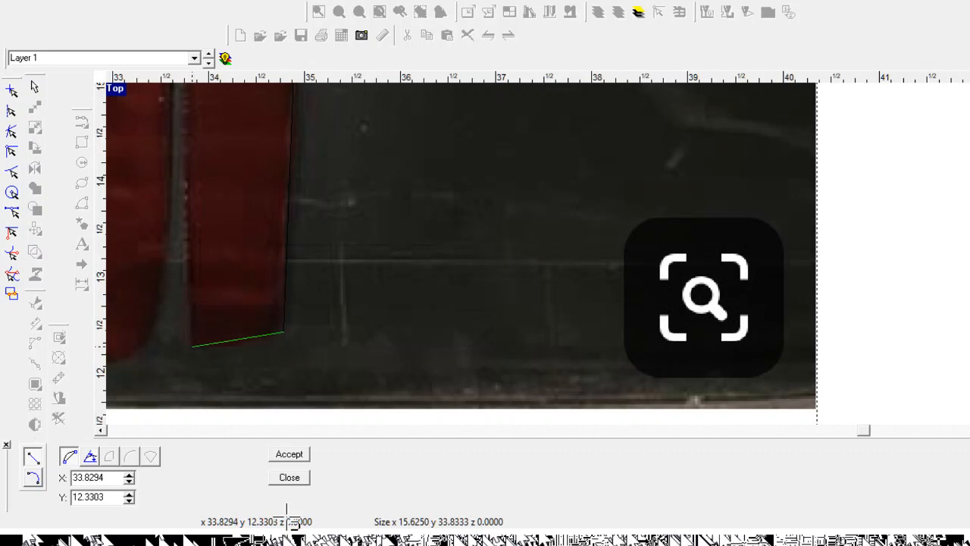
- Trace the outer tooth's bottom to about X 33.83, Y 12.33, up its inner edge and across the slot's top to about X 33.57, Y 18.61
scroll(194, 341, "down", 2)
scroll(347, 523, "down", 1)
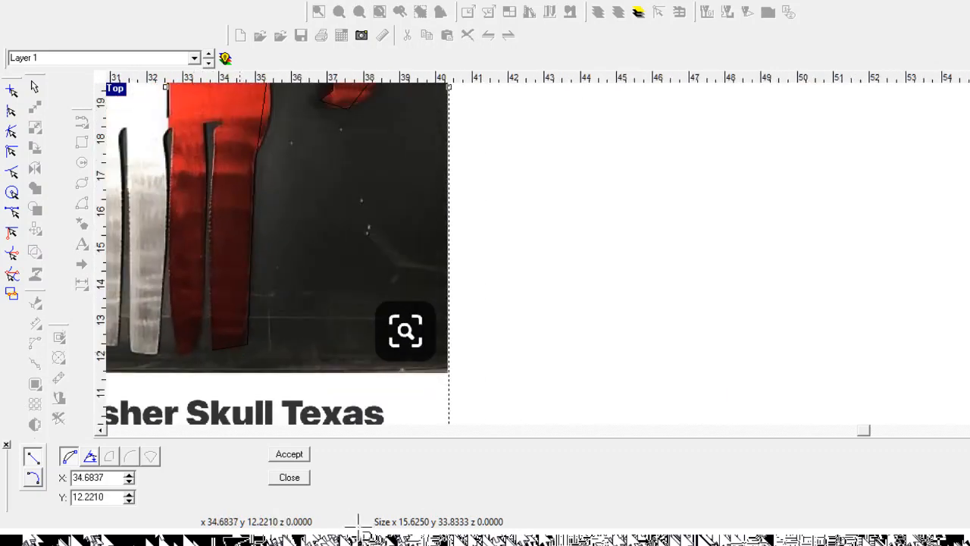
scroll(314, 201, "up", 1)
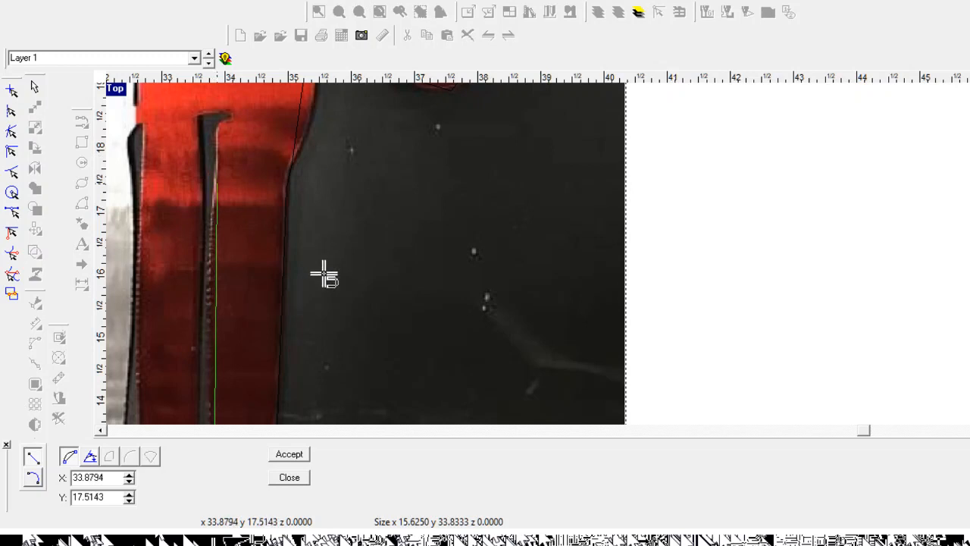
scroll(327, 220, "up", 3)
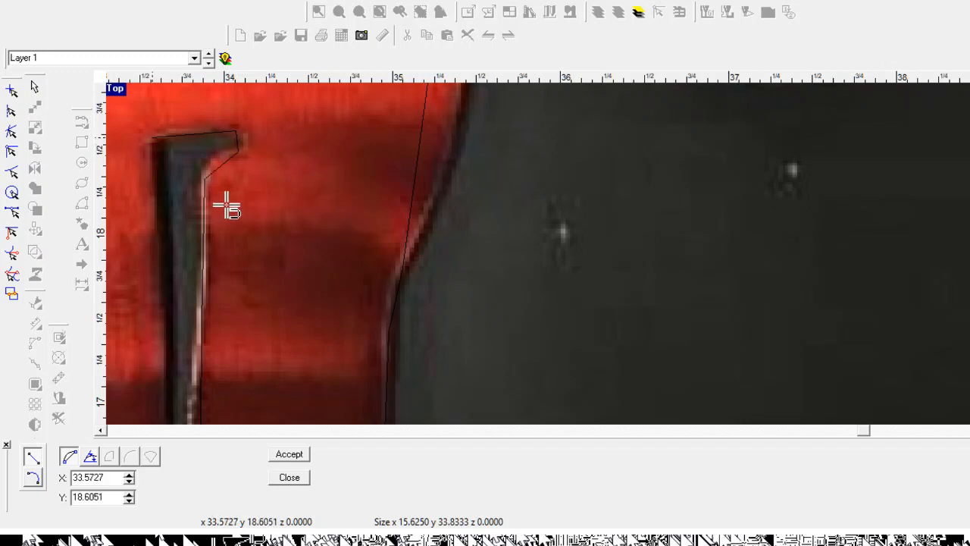
- Extend the polyarc down the inner red tooth's side of the slot to about X 33.65, Y 17.38
scroll(244, 210, "down", 1)
scroll(244, 212, "down", 2)
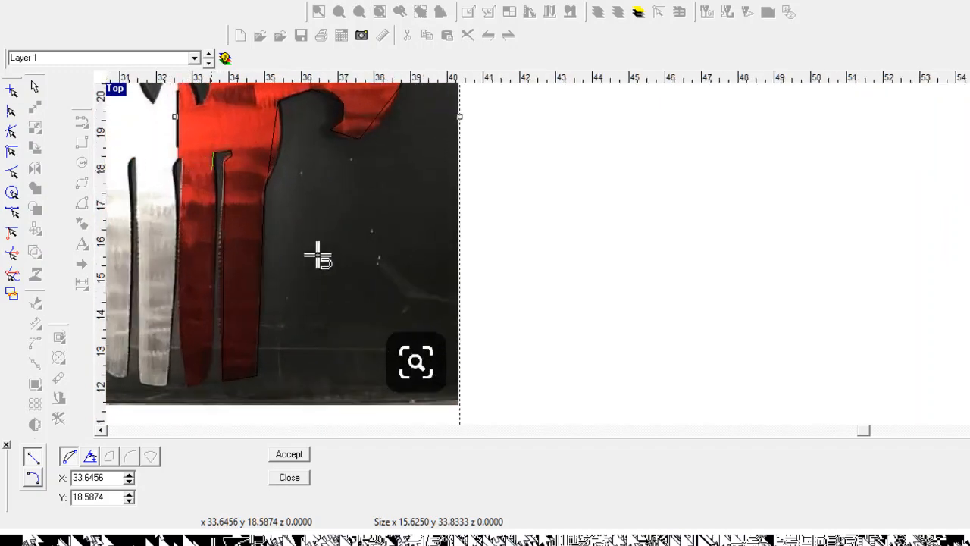
scroll(302, 280, "up", 3)
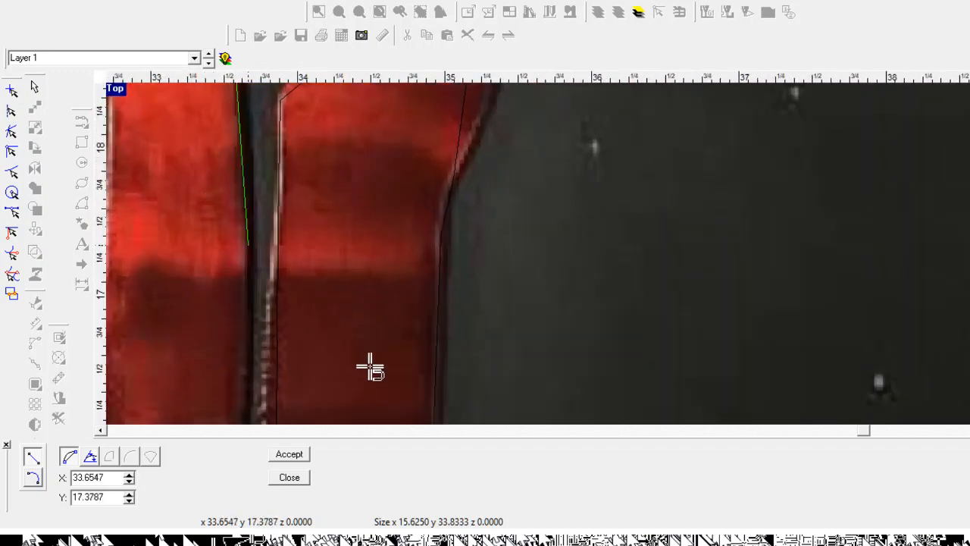
scroll(367, 322, "down", 4)
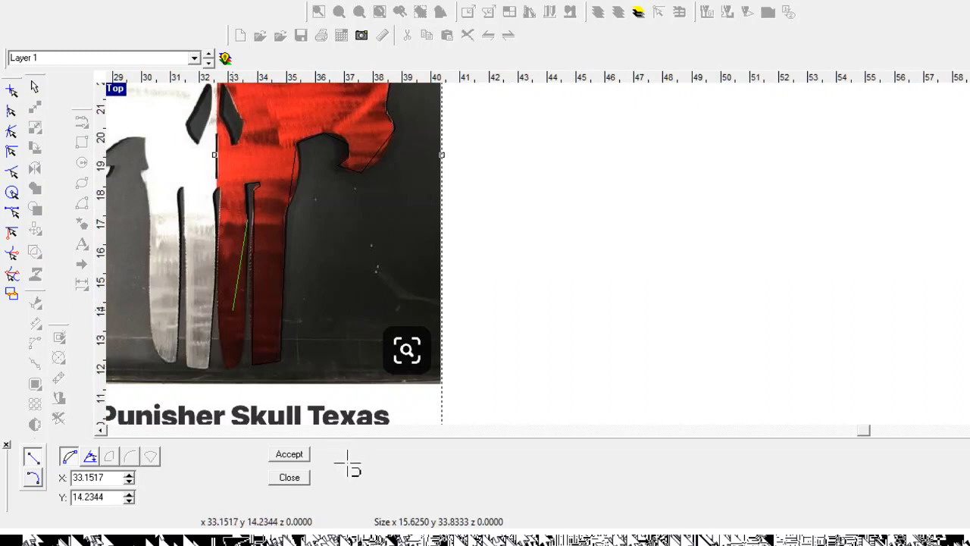
- Trace down the inner red tooth's outer edge to about X 33.5, Y 13.0 and along its slanted end to about X 33.3, Y 12.3
scroll(347, 464, "up", 4)
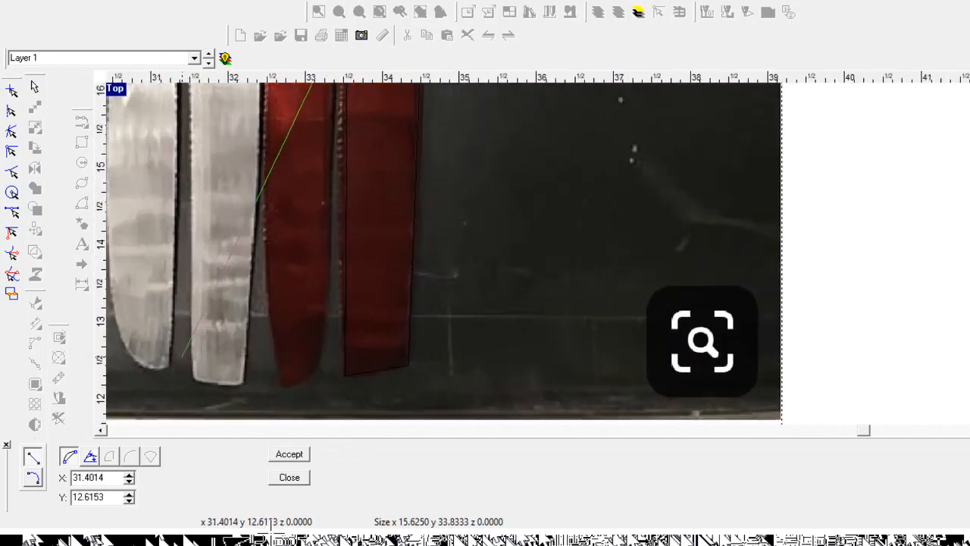
scroll(244, 455, "up", 4)
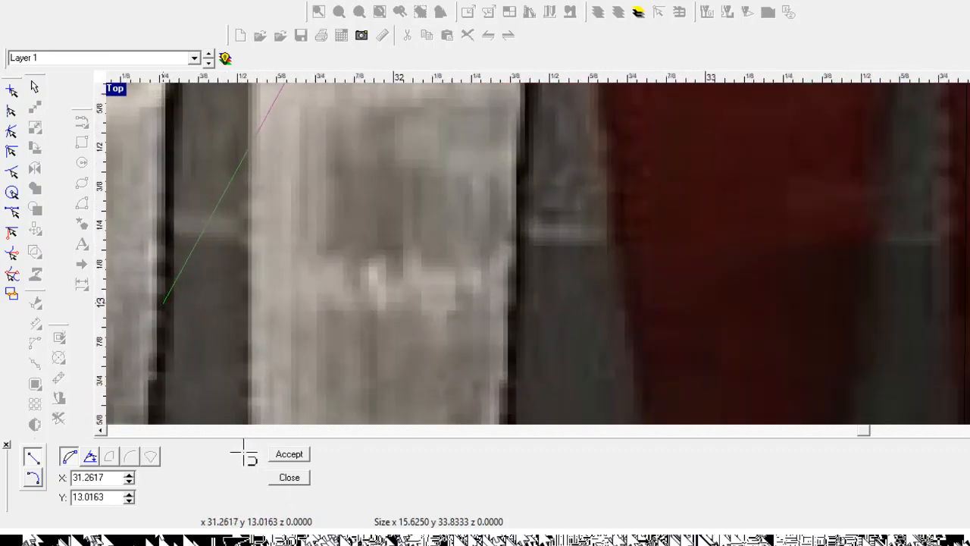
scroll(245, 455, "down", 2)
scroll(244, 454, "down", 3)
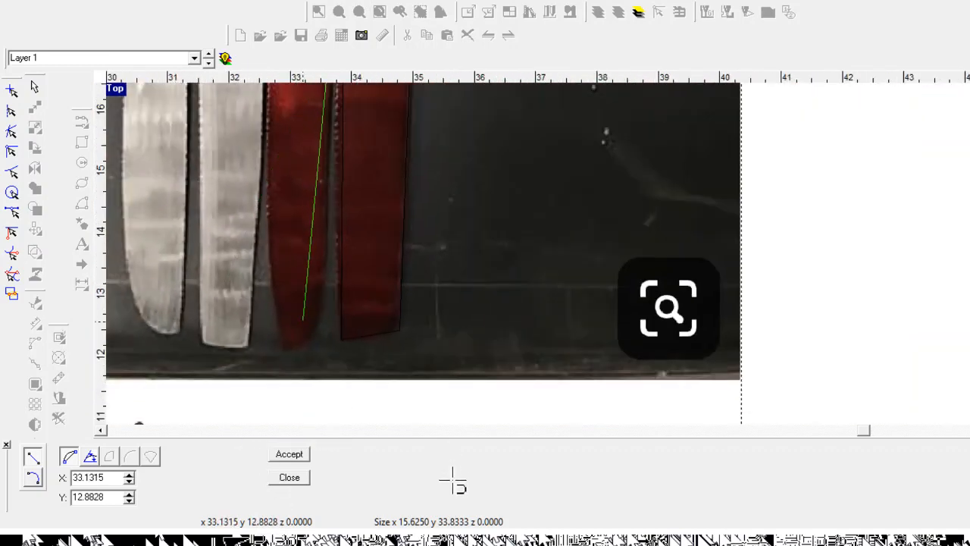
scroll(474, 506, "up", 2)
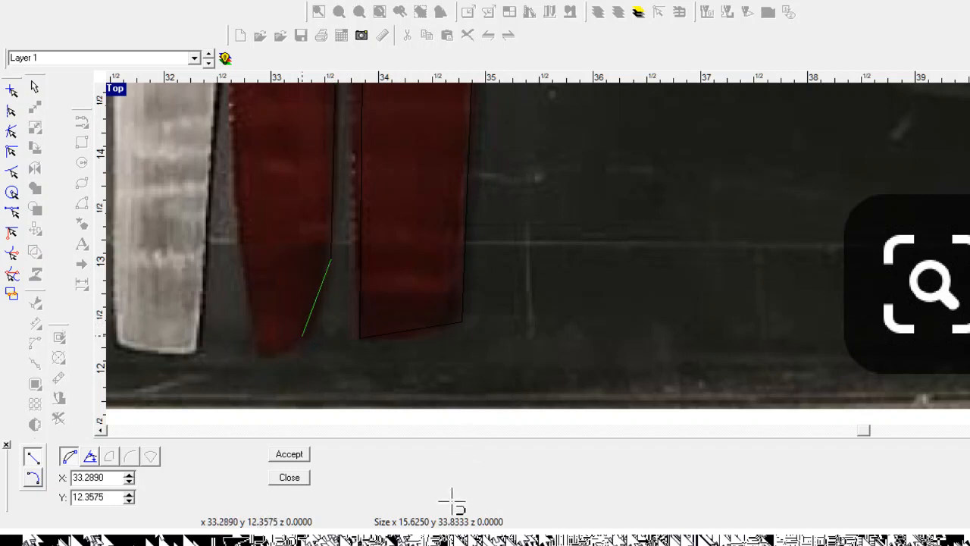
left_click(303, 336)
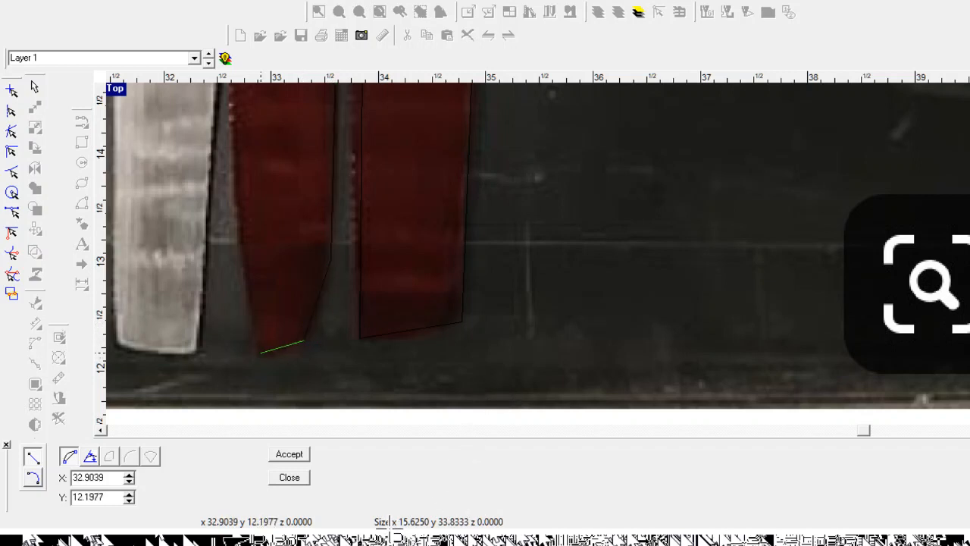
- Trace the inner tooth's bottom to about X 32.90, Y 12.20, up its other edge and over the centre slot's top to about X 32.45, Y 18.05
scroll(254, 350, "down", 4)
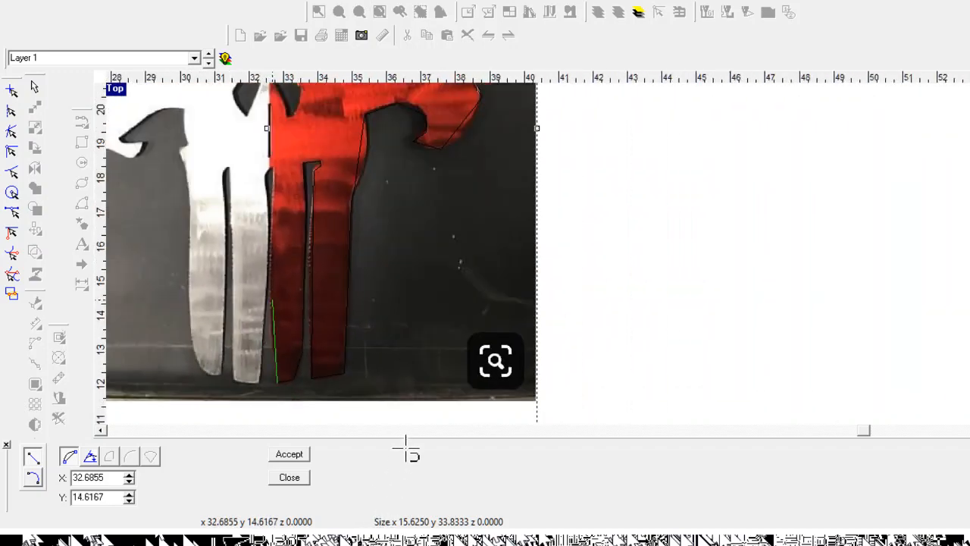
scroll(406, 450, "up", 2)
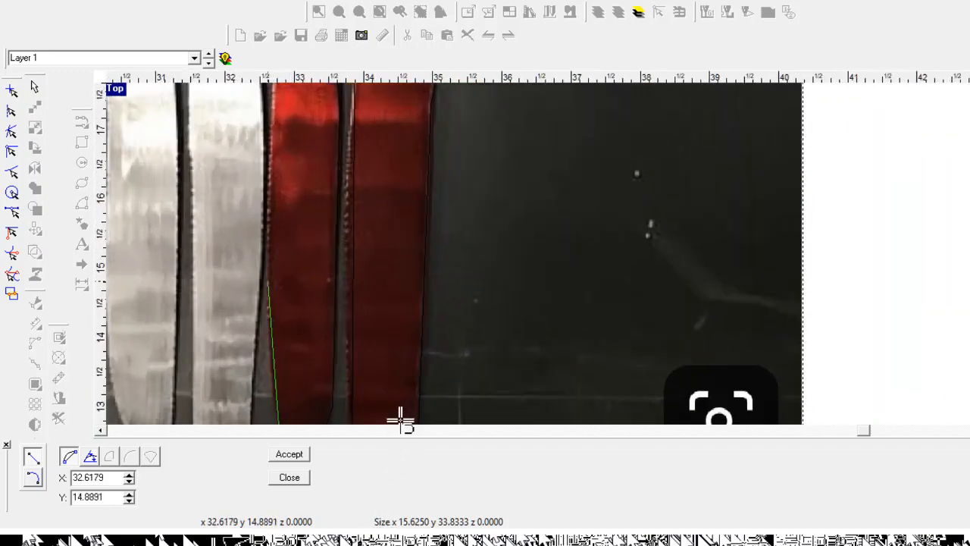
scroll(412, 340, "down", 3)
scroll(414, 314, "up", 2)
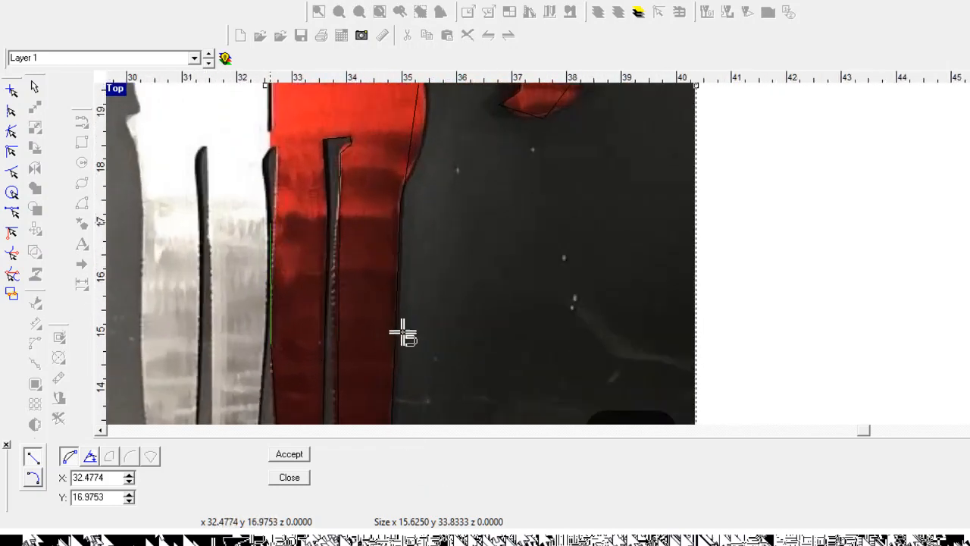
scroll(401, 195, "up", 2)
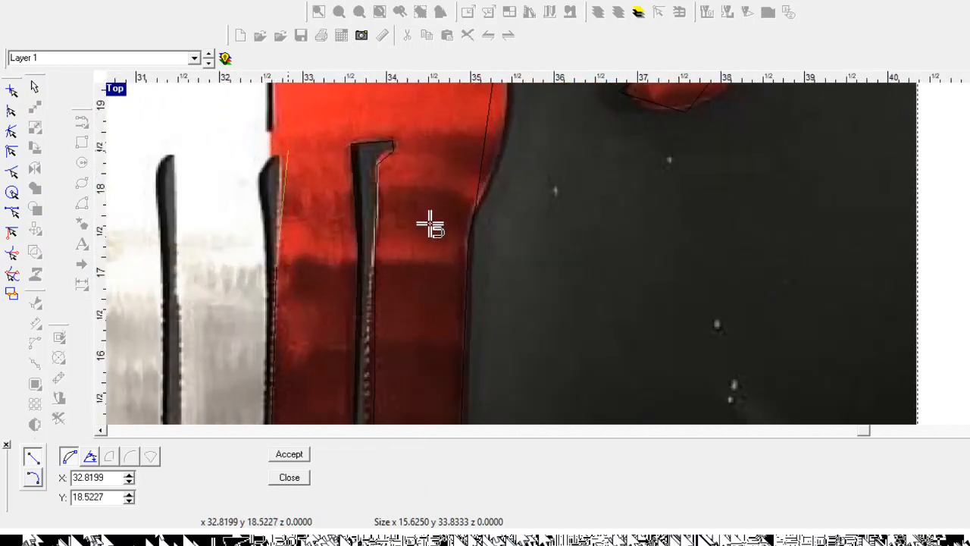
scroll(429, 221, "up", 1)
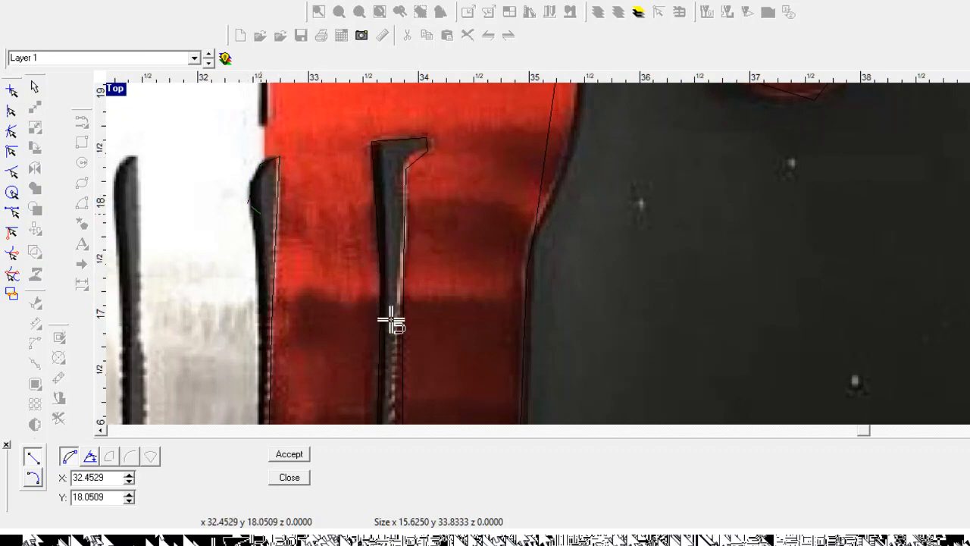
- End the polyarc at its last placed point on the centre slot, at about X 32.45, Y 18.05
scroll(369, 293, "down", 3)
scroll(370, 294, "down", 3)
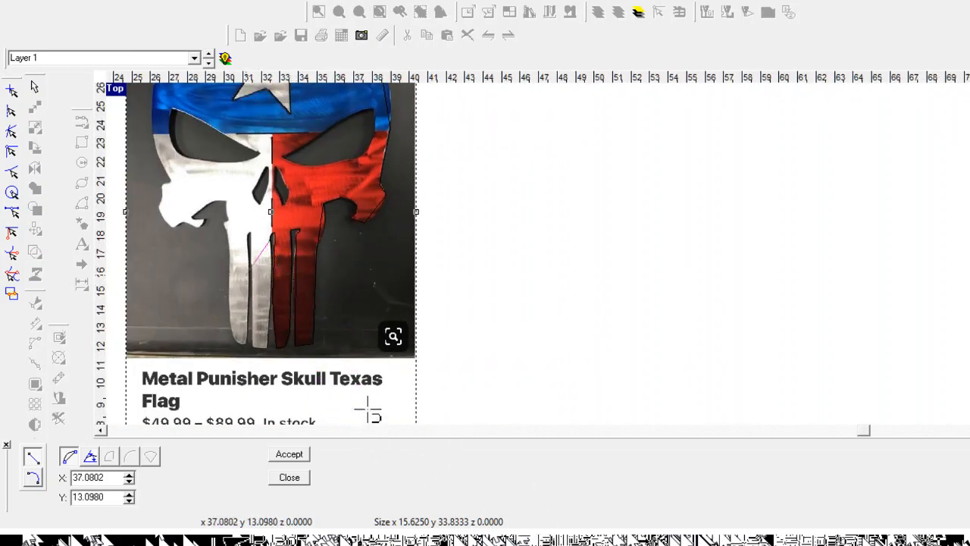
scroll(399, 303, "up", 2)
scroll(400, 319, "up", 4)
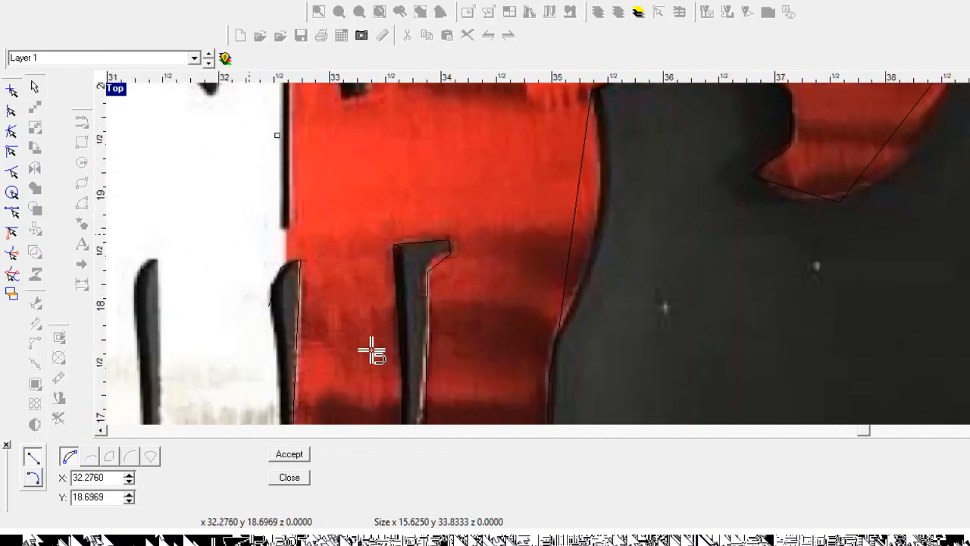
right_click(373, 348)
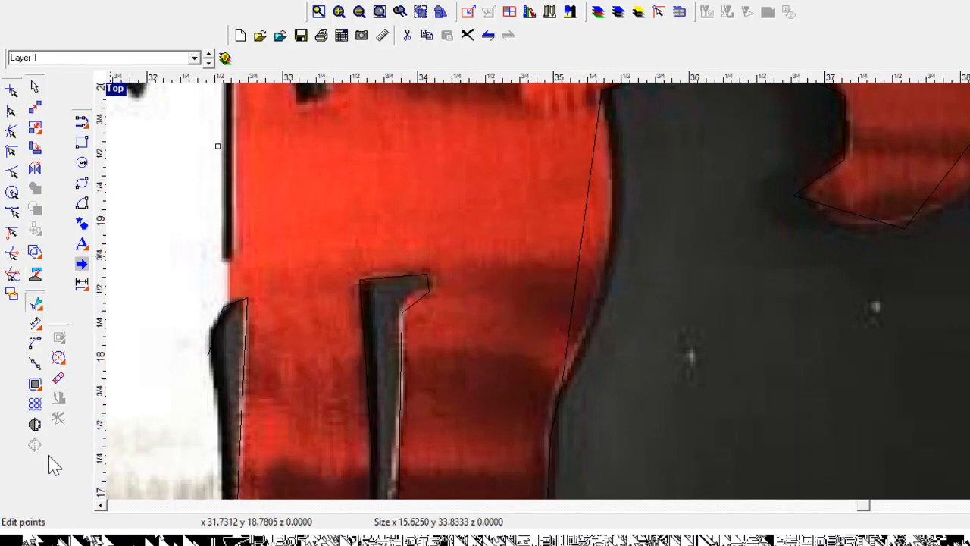
- Edit the outline's points and delete the surplus end section that runs down past the centre slot's top
left_click(35, 303)
scroll(350, 485, "up", 2)
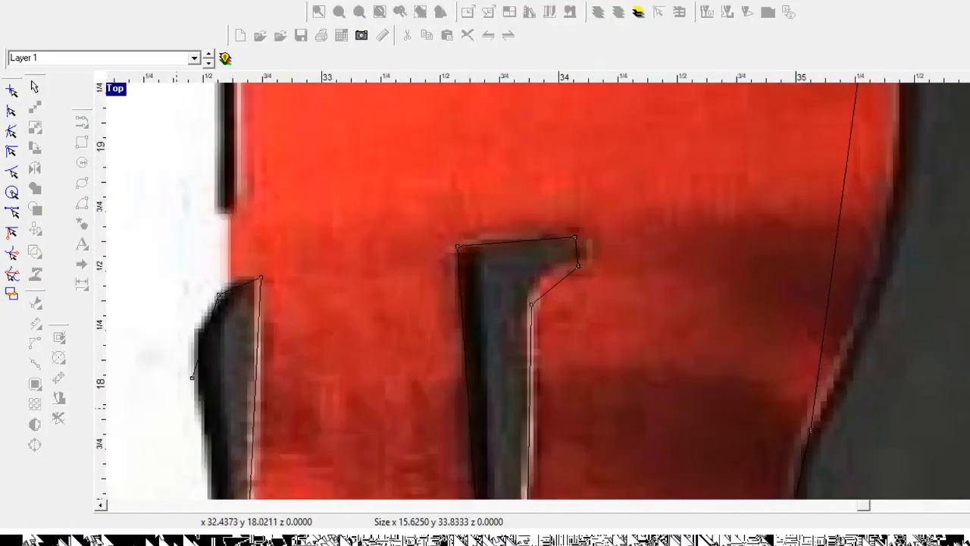
right_click(363, 424)
key("Delete")
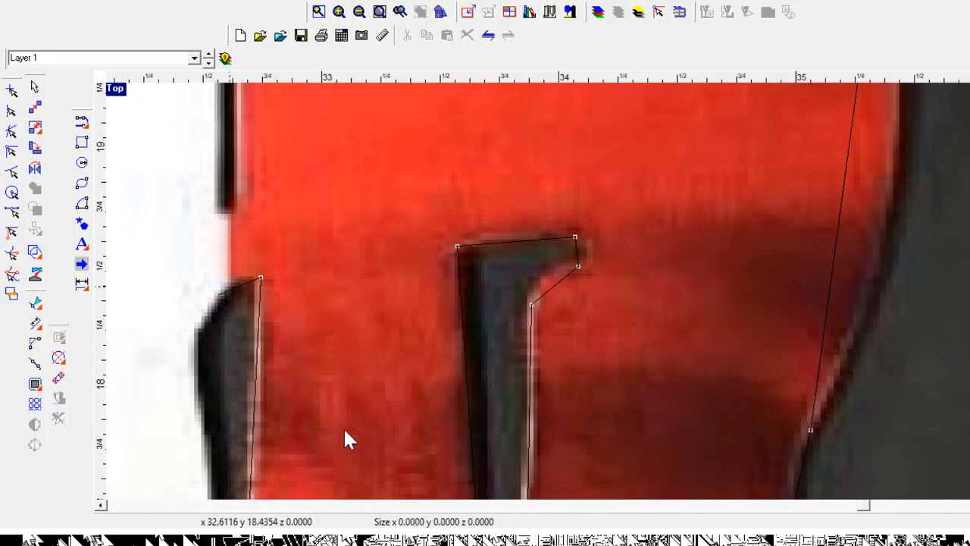
right_click(344, 430)
left_click(43, 447)
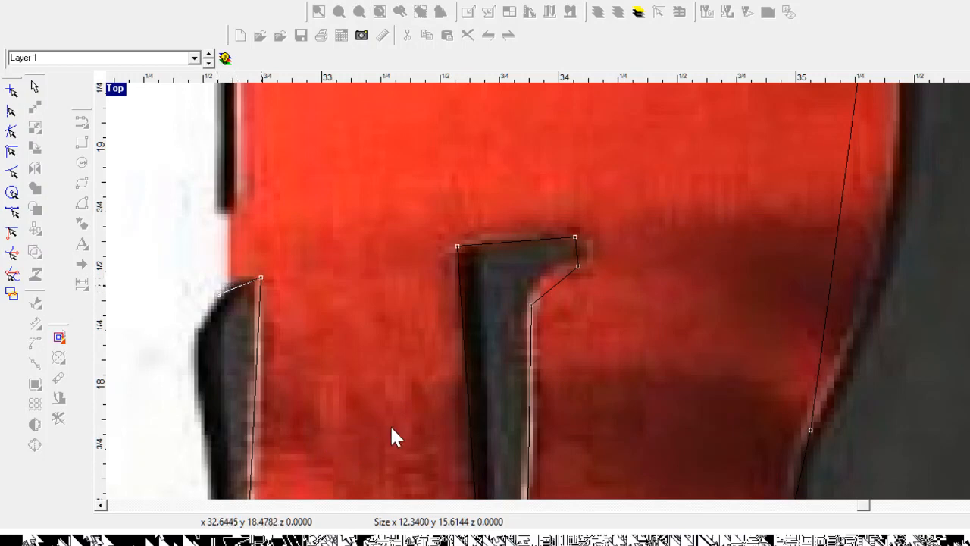
- Draw a vertical centre line from the outline's end at the centre slot up past the skull's top to about X 32.58, Y 31.44
key("Escape")
left_click(81, 122)
left_click(12, 151)
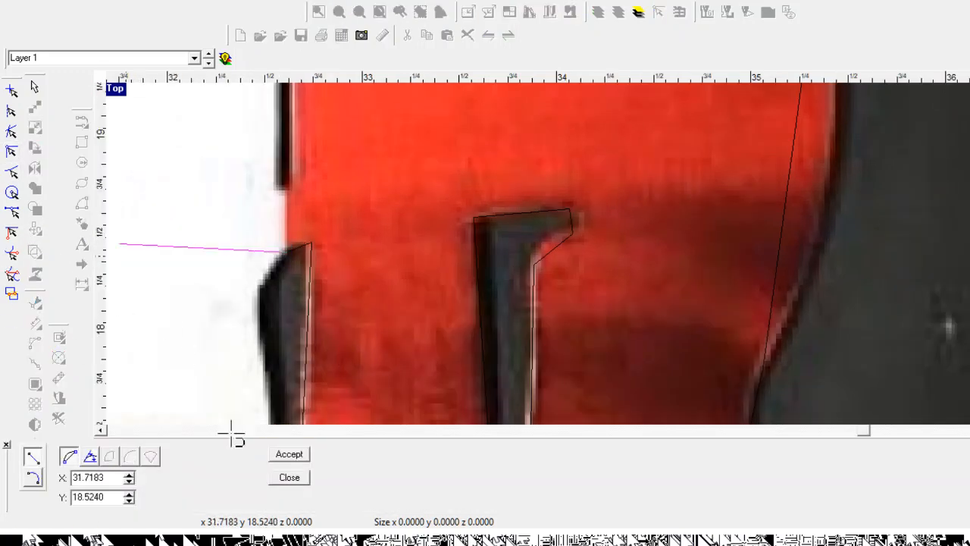
scroll(304, 417, "down", 7)
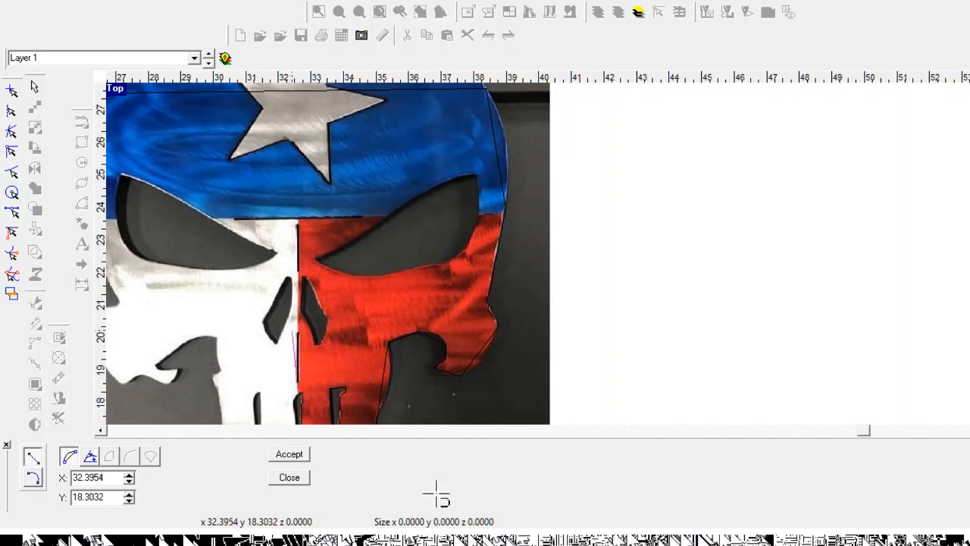
scroll(309, 318, "down", 2)
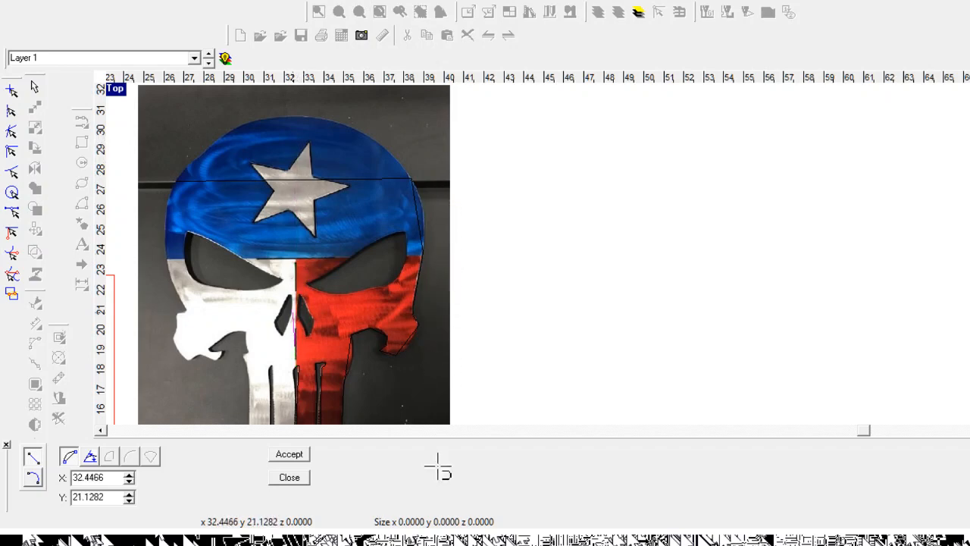
scroll(438, 465, "up", 2)
scroll(438, 465, "up", 2)
scroll(462, 424, "up", 1)
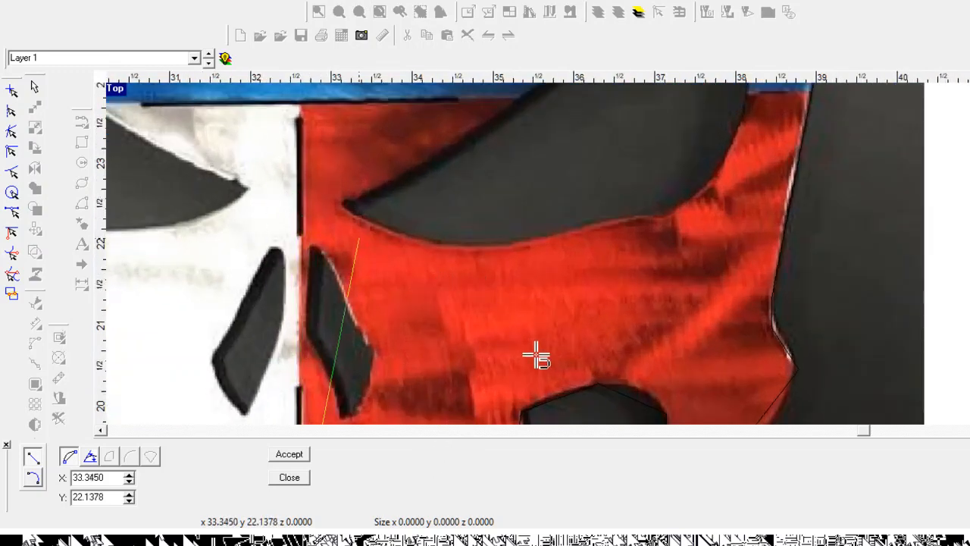
scroll(518, 501, "down", 2)
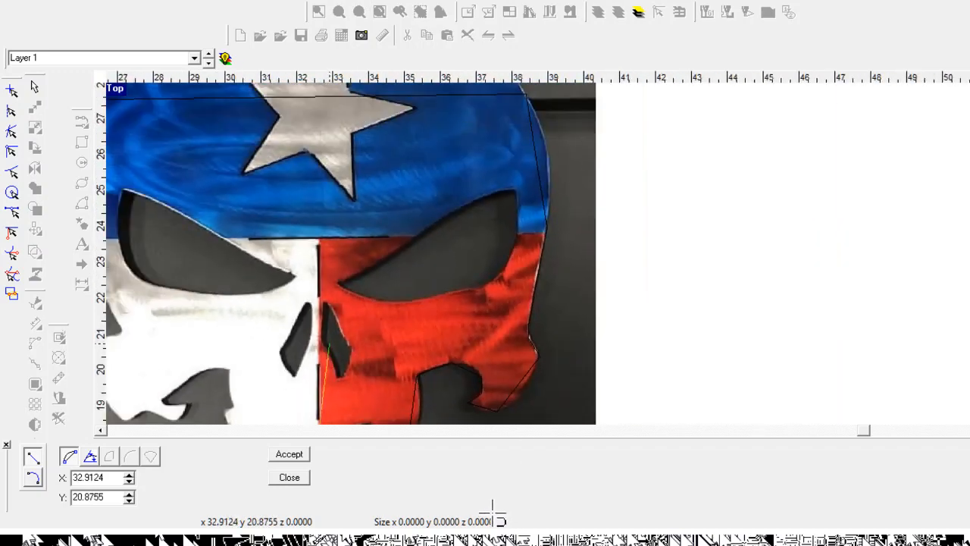
scroll(462, 443, "down", 1)
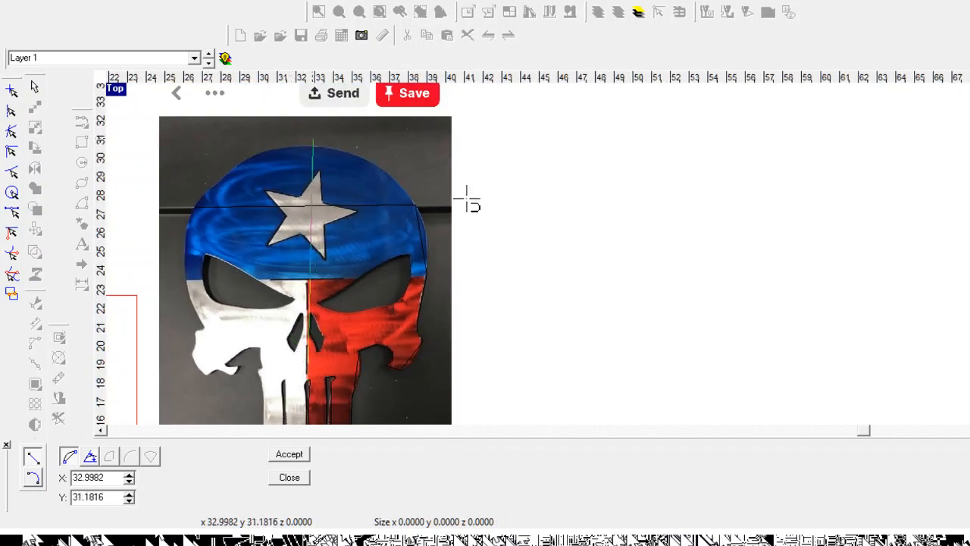
scroll(459, 219, "up", 4)
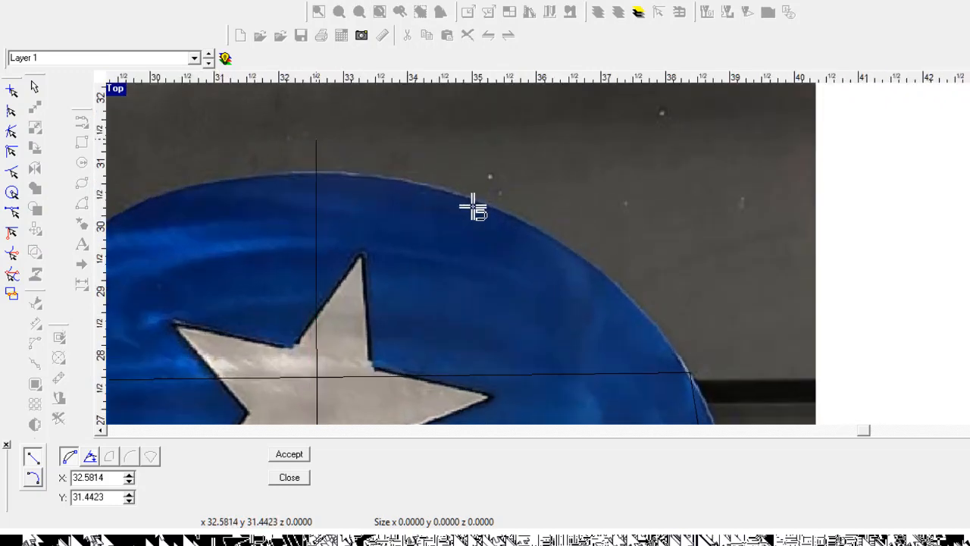
scroll(473, 206, "down", 4)
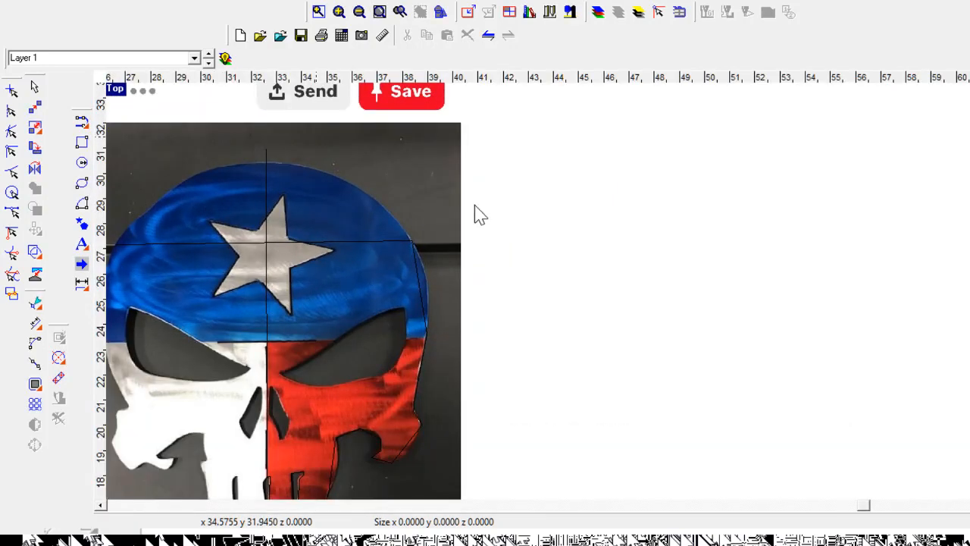
- Edit the outline's points and bend the straight segment across the forehead into an arc following the skull's domed top
scroll(476, 212, "down", 2)
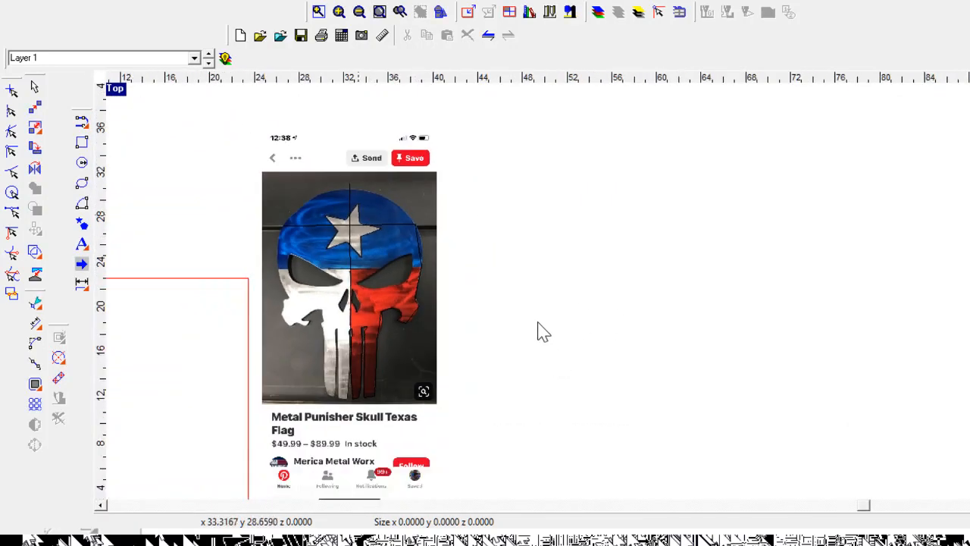
scroll(541, 328, "up", 4)
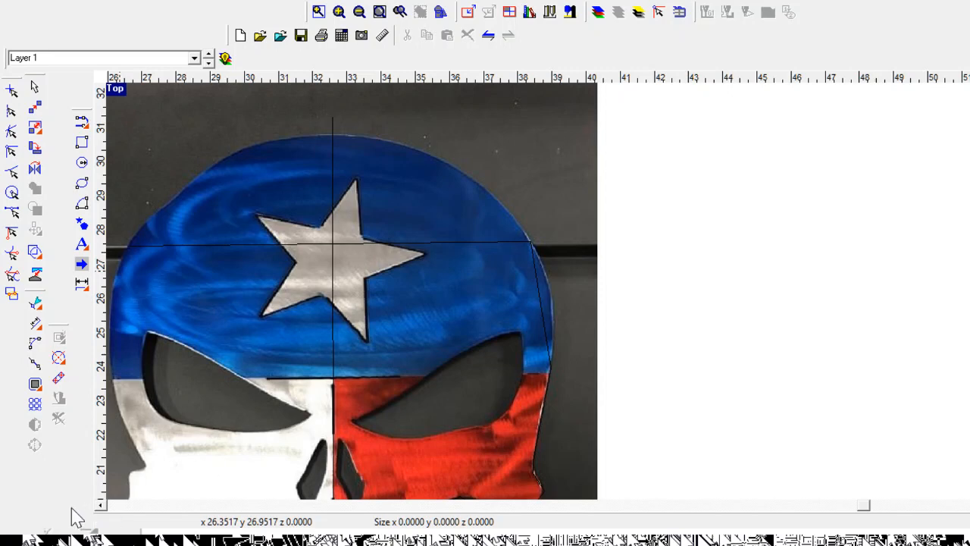
left_click(95, 460)
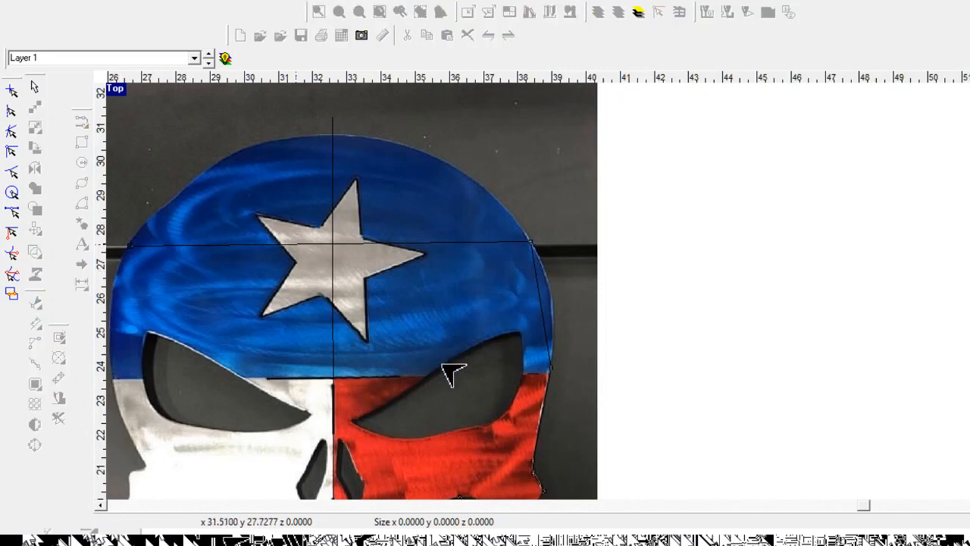
left_click_drag(442, 363, 449, 201)
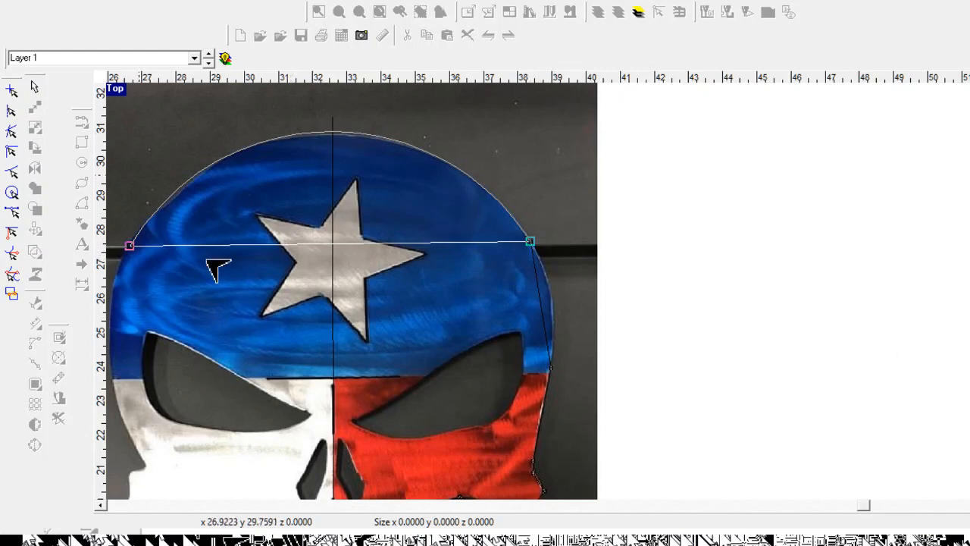
- Bend the straight segment on the blue temple beside the red half into an arc following the skull's outer edge
scroll(404, 204, "down", 5)
scroll(697, 301, "up", 7)
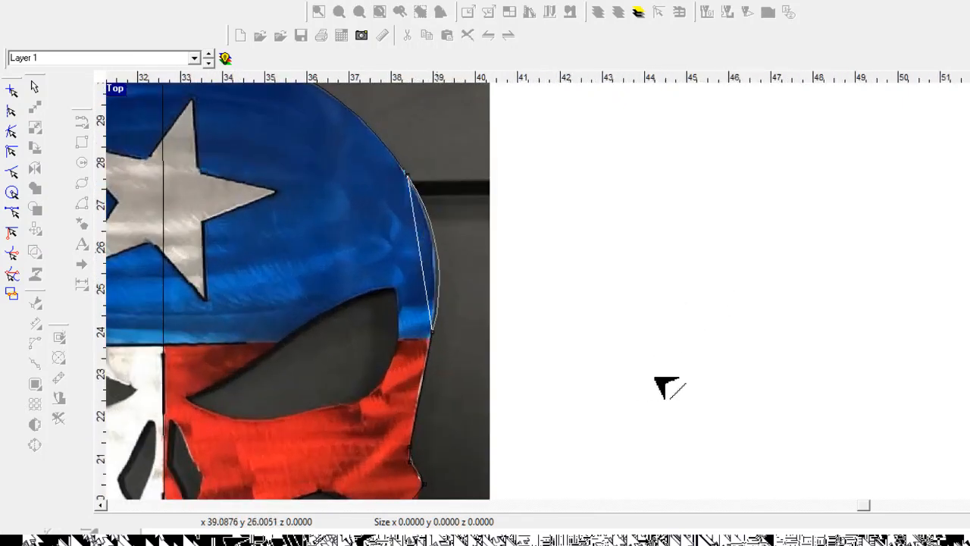
scroll(429, 250, "down", 3)
scroll(428, 366, "up", 5)
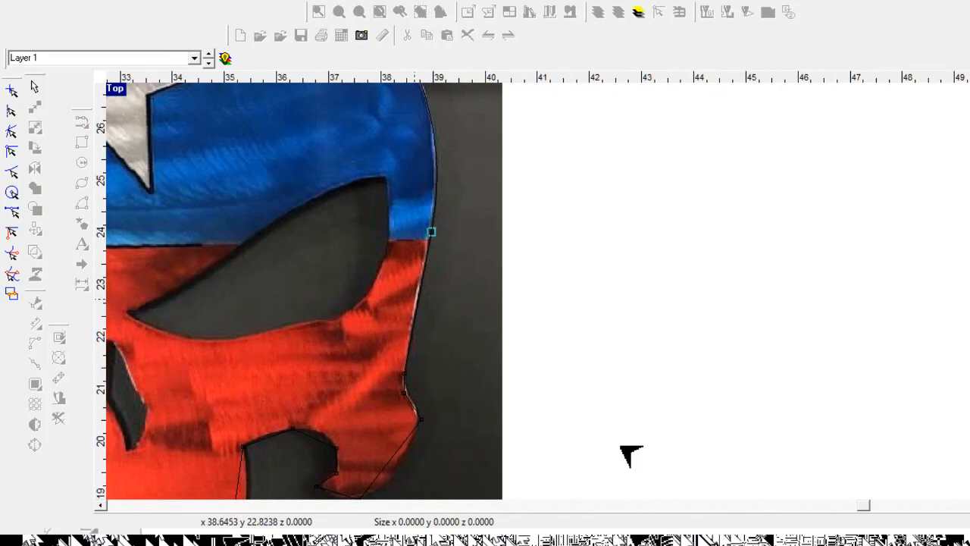
- Bend the short segment at the cheek's inward dip, around X 38.43, Y 21.18, into a small arc matching the photo
scroll(409, 325, "down", 3)
scroll(424, 409, "up", 5)
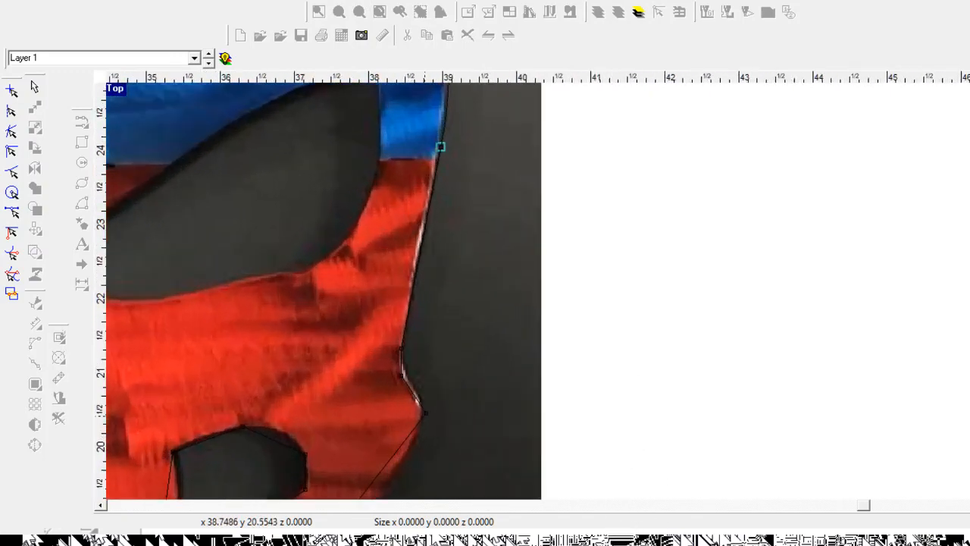
scroll(436, 421, "up", 3)
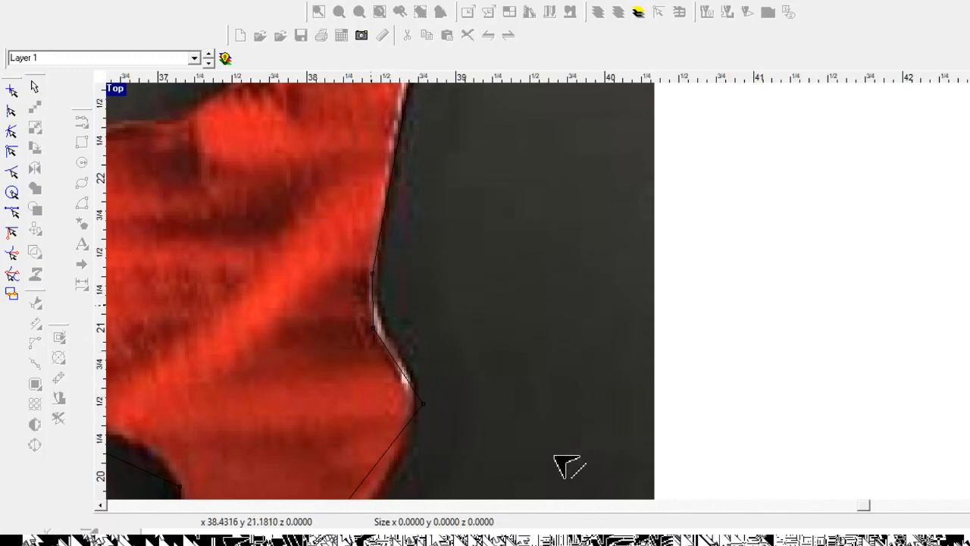
left_click_drag(372, 304, 368, 305)
scroll(413, 284, "down", 3)
scroll(383, 305, "up", 4)
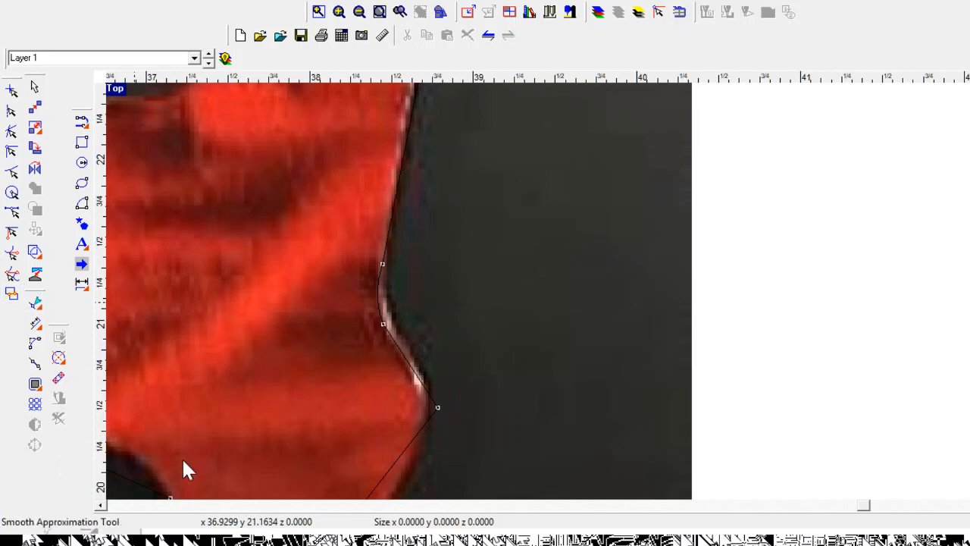
- Round the pointed cheek corner below the dip with the Smooth Approximation tool, spanning the segments on both sides of it
key("space")
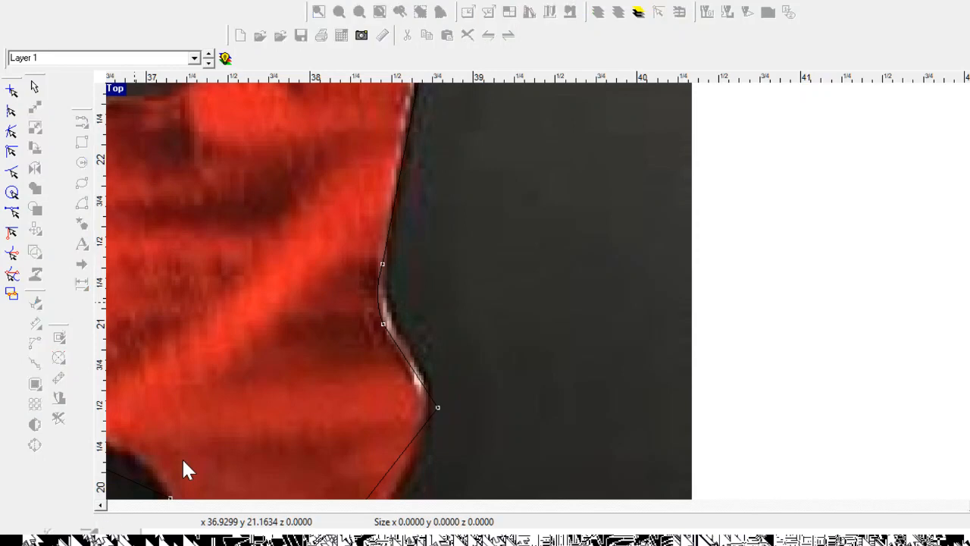
scroll(463, 443, "down", 2)
scroll(484, 448, "up", 2)
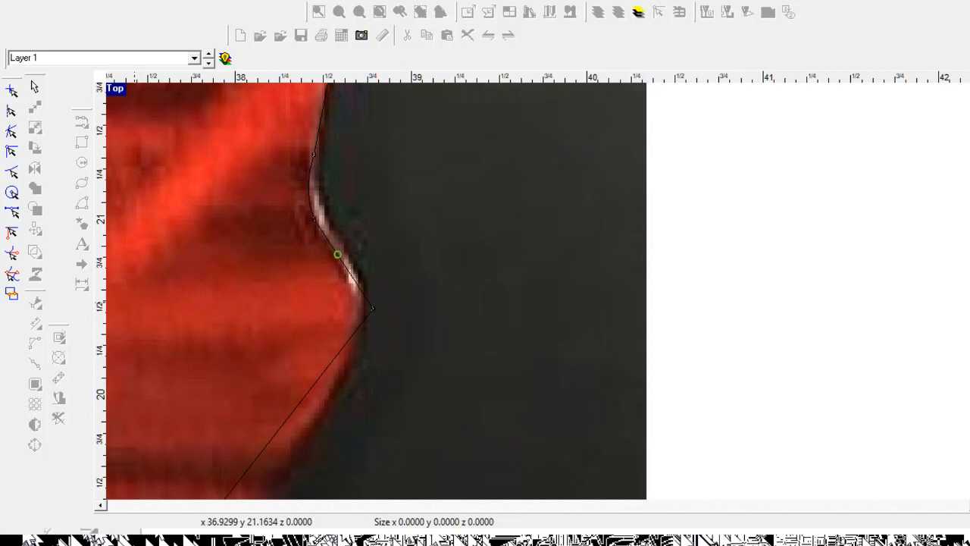
mouse_move(338, 254)
left_mouse_down()
mouse_move(319, 377)
mouse_move(283, 422)
left_mouse_up()
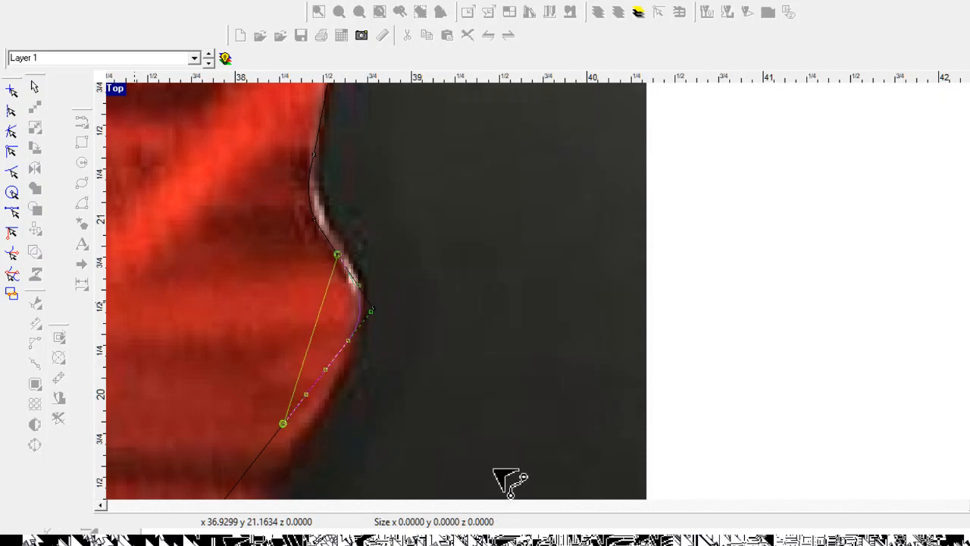
scroll(522, 473, "up", 4)
scroll(509, 487, "down", 2)
scroll(530, 462, "down", 2)
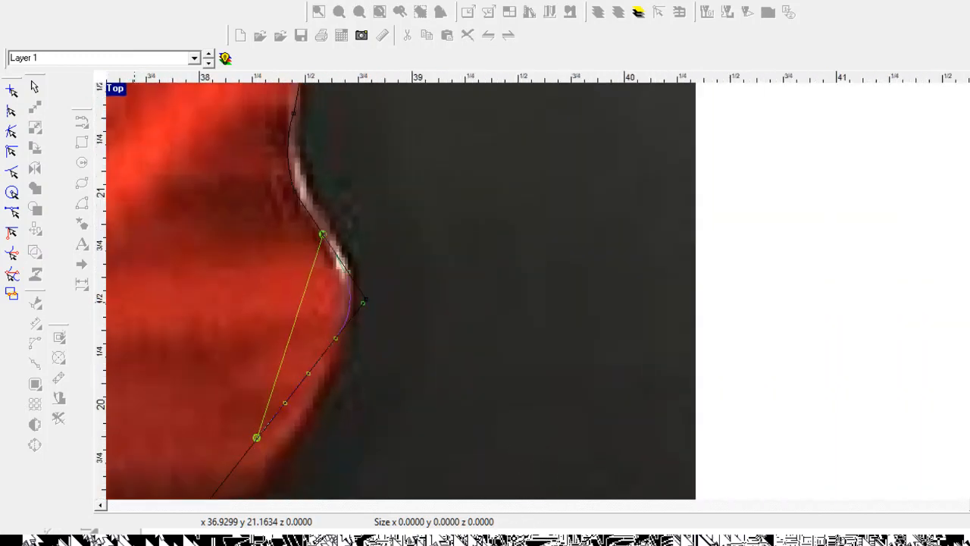
key("Return")
- Remove the extra point below the rounded cheek corner and bend the remaining segment into an arc along the cheek's lower edge
scroll(560, 515, "down", 2)
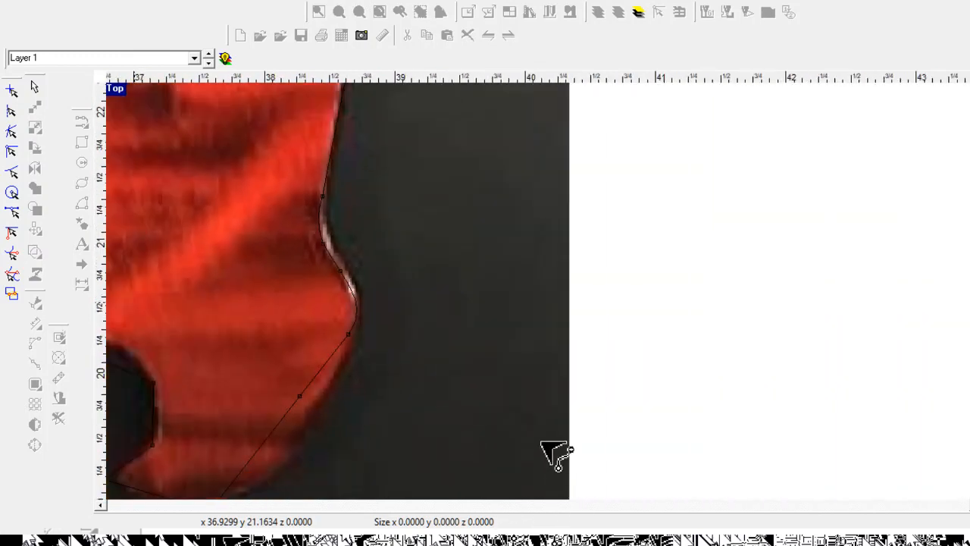
scroll(540, 352, "down", 2)
scroll(531, 454, "down", 1)
scroll(524, 405, "up", 3)
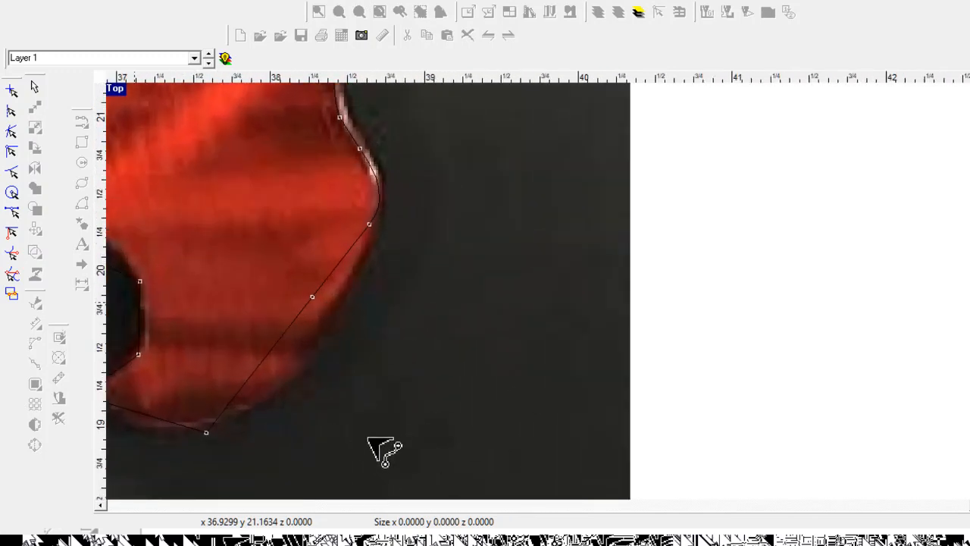
key("Return")
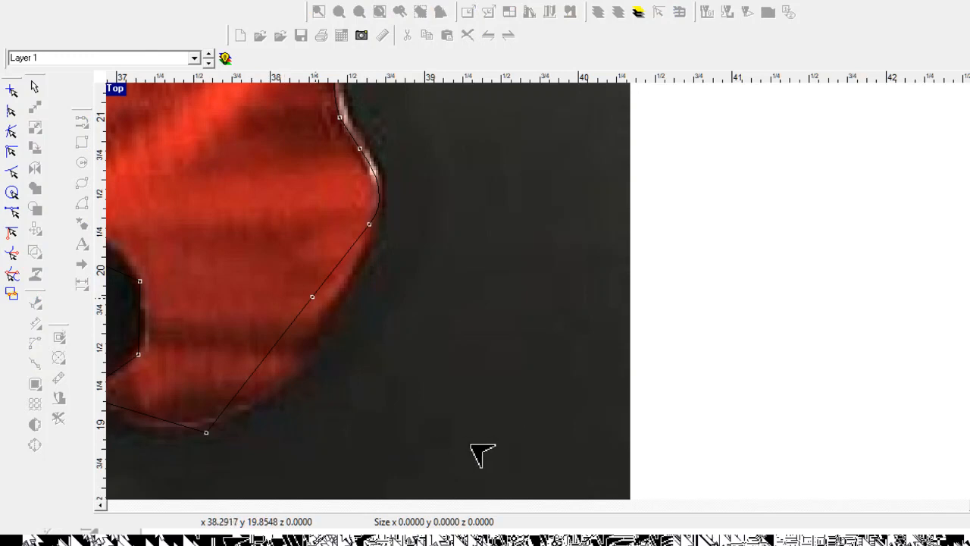
left_click(315, 285)
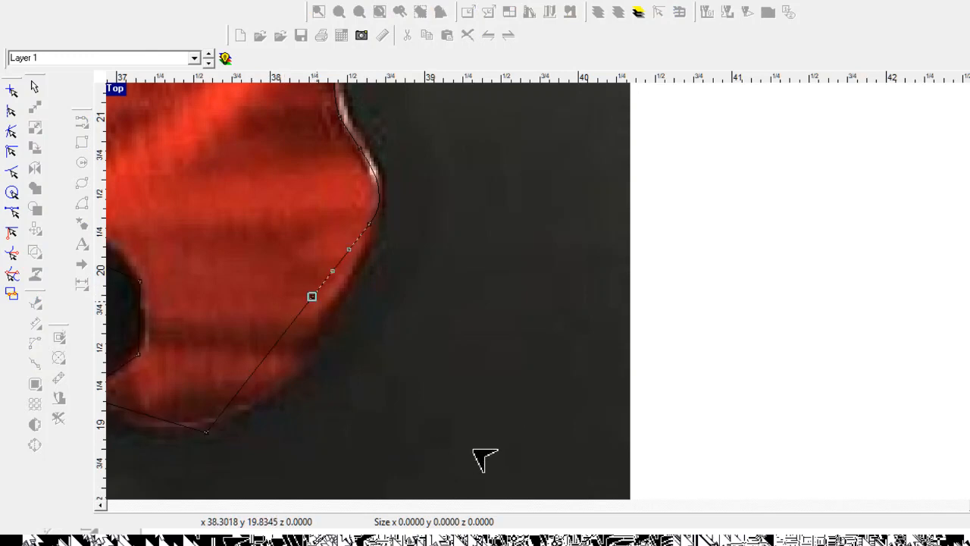
scroll(482, 463, "down", 2)
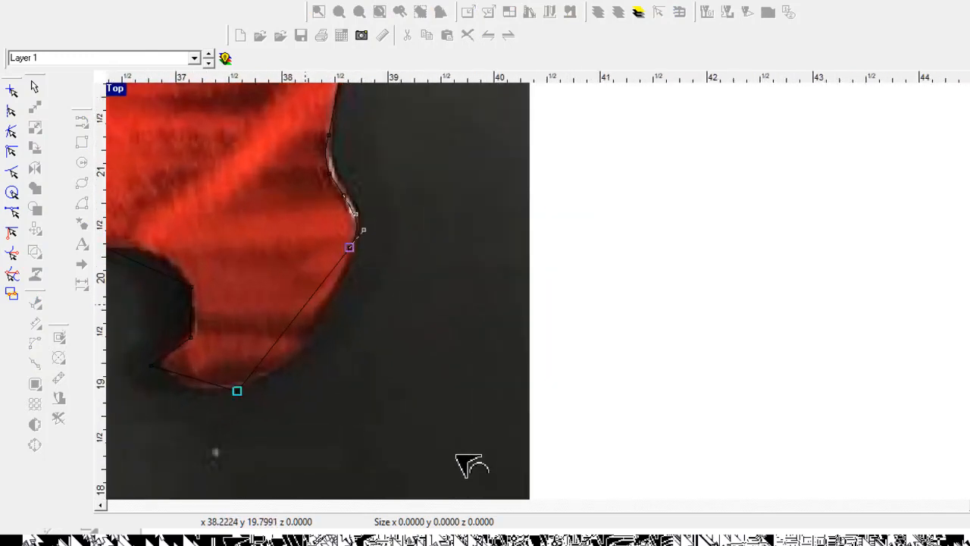
scroll(493, 483, "up", 3)
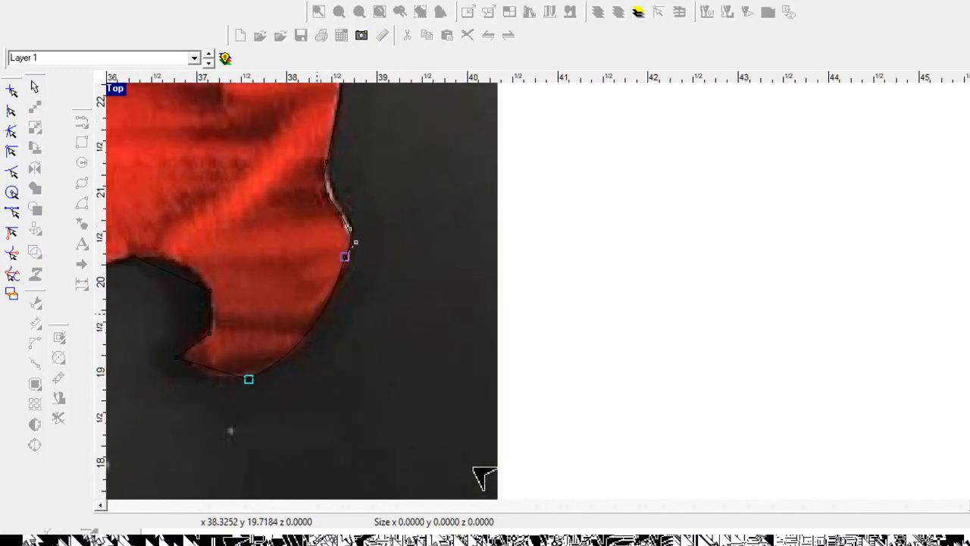
- Bend the segments under the cheek hook, around its tip, up its inner side and over the notch into arcs matching the photo
left_click_drag(241, 327, 231, 341)
left_click_drag(224, 296, 219, 284)
left_click_drag(257, 222, 264, 232)
scroll(267, 232, "down", 3)
scroll(206, 184, "up", 4)
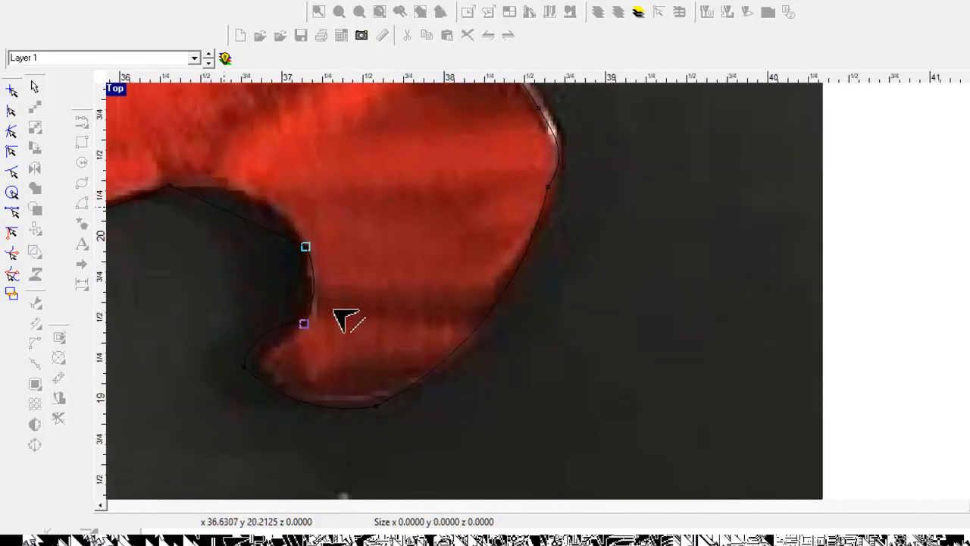
left_click_drag(223, 207, 244, 187)
scroll(247, 188, "down", 8)
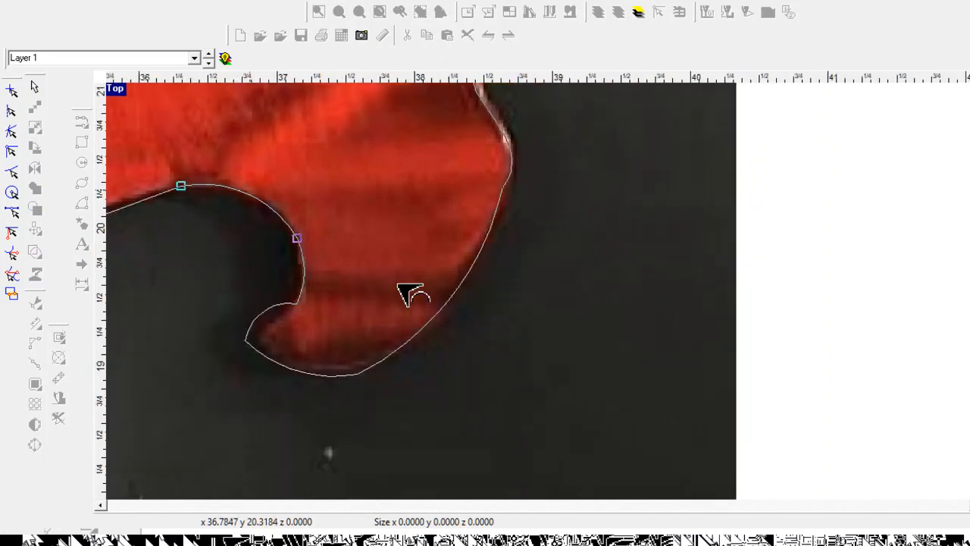
- Bend the jaw's outer side segment below the cheek notch and the short segment beneath it into arcs matching the photo
scroll(241, 195, "up", 8)
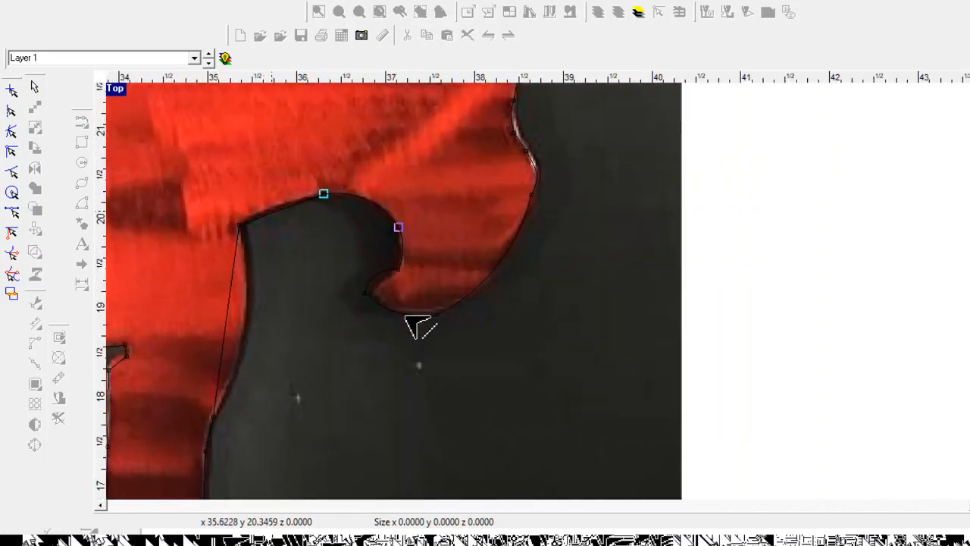
scroll(273, 212, "down", 4)
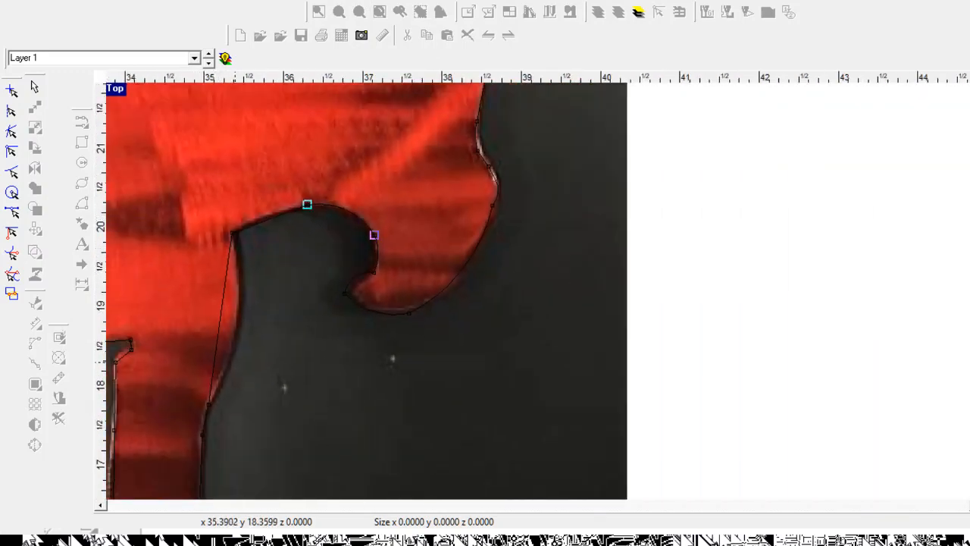
scroll(215, 387, "up", 2)
left_click_drag(219, 324, 237, 334)
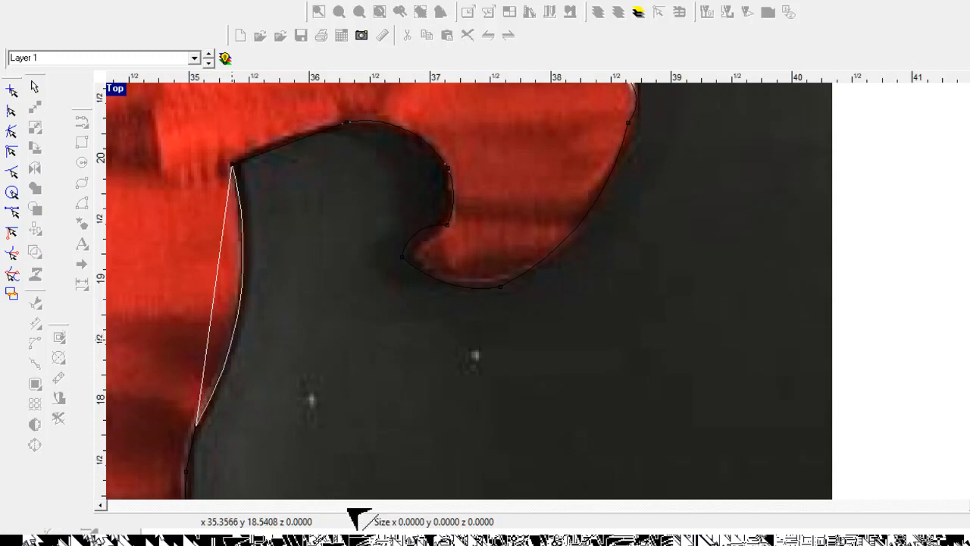
scroll(320, 409, "down", 2)
scroll(220, 333, "up", 5)
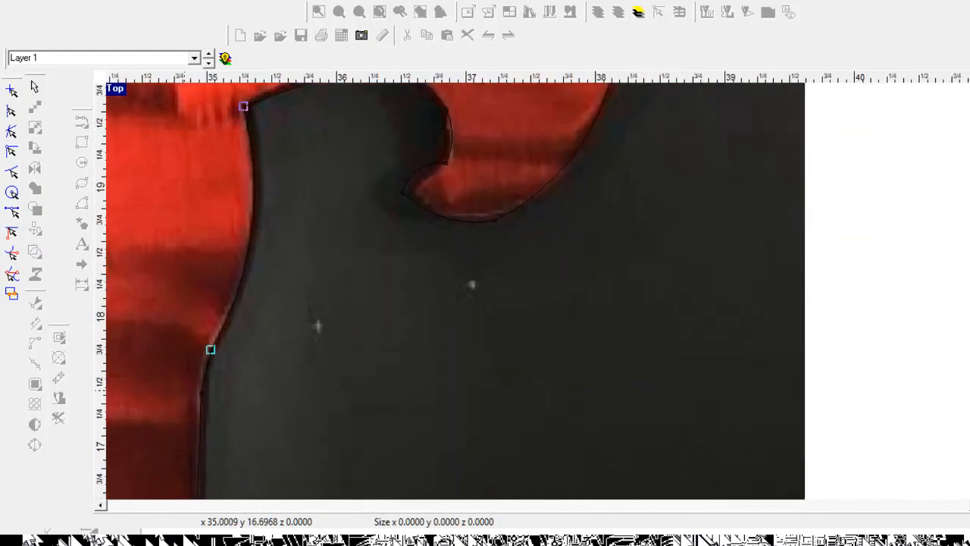
scroll(189, 398, "up", 1)
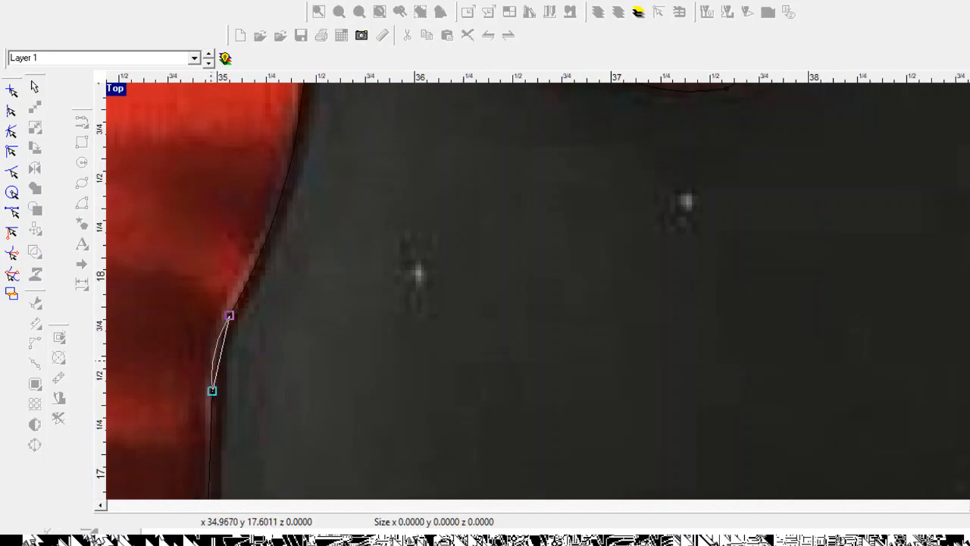
- Bend the bottom edge of the outer red tooth into a shallow downward arc through about X 34.28, Y 12.34
scroll(359, 424, "down", 10)
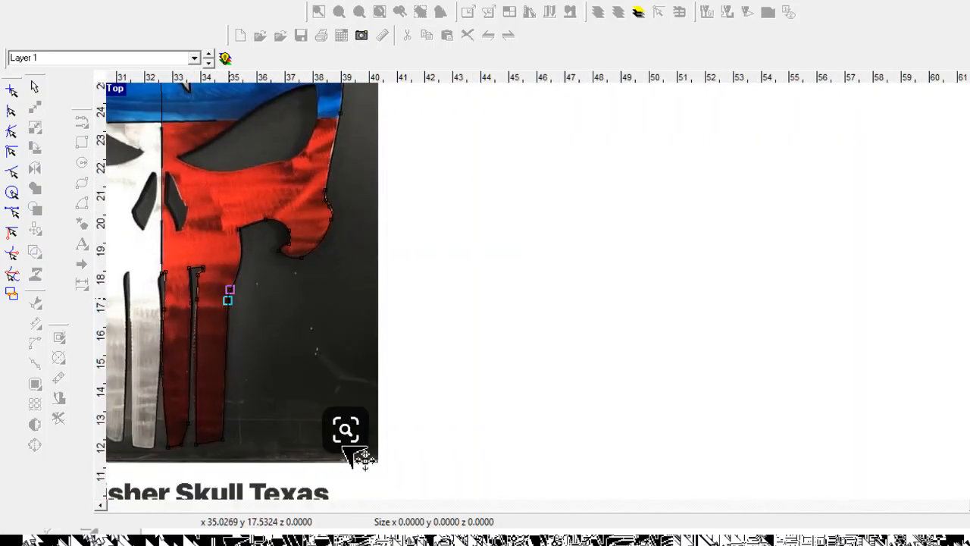
scroll(196, 443, "up", 5)
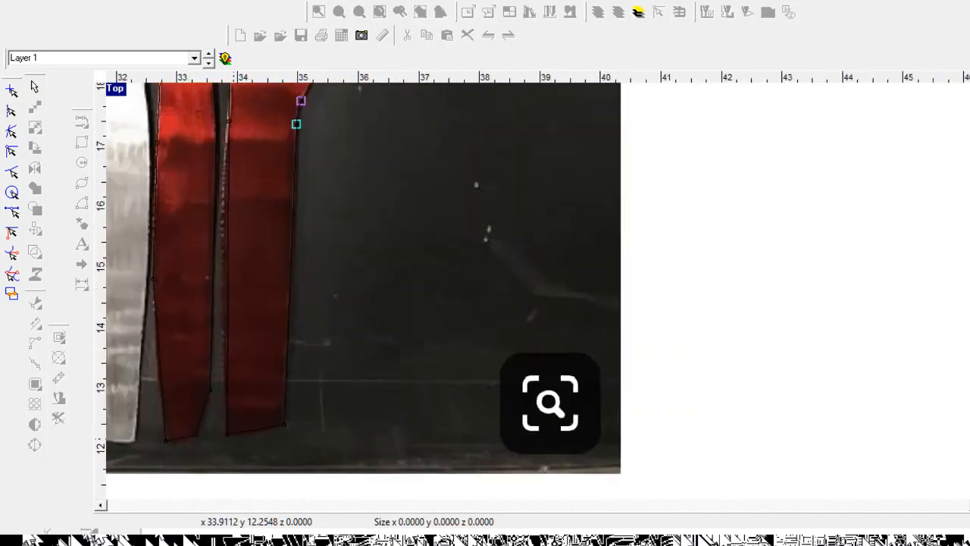
scroll(252, 429, "up", 5)
scroll(280, 422, "down", 6)
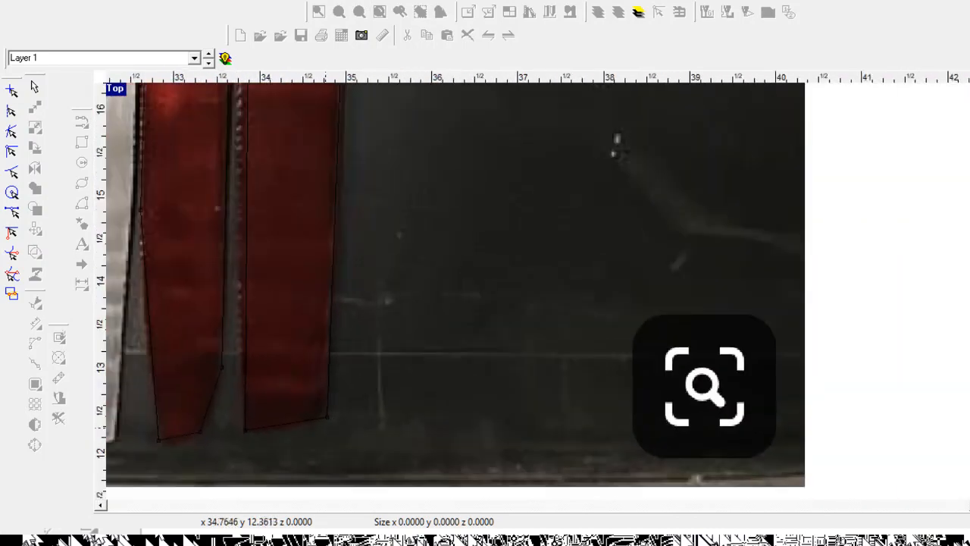
scroll(319, 429, "up", 2)
scroll(317, 428, "up", 3)
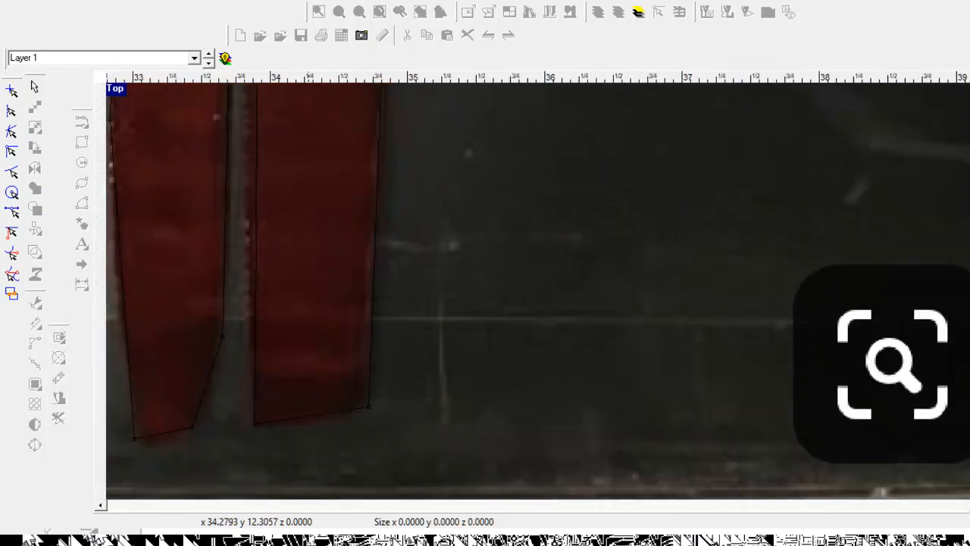
left_click(308, 422)
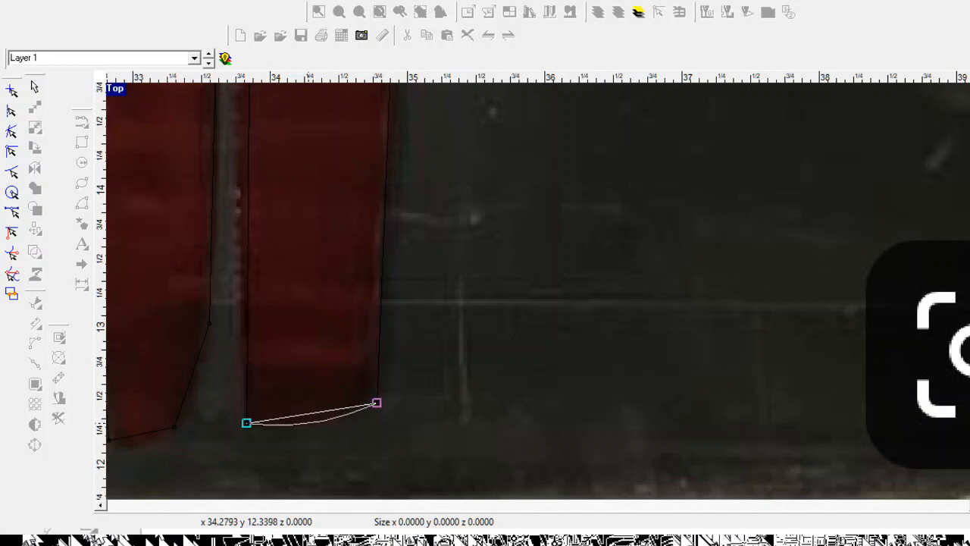
- Bend the segments around the hooked upper end of the slot between the red teeth and down its inner side into arcs
scroll(347, 480, "down", 6)
scroll(487, 318, "up", 5)
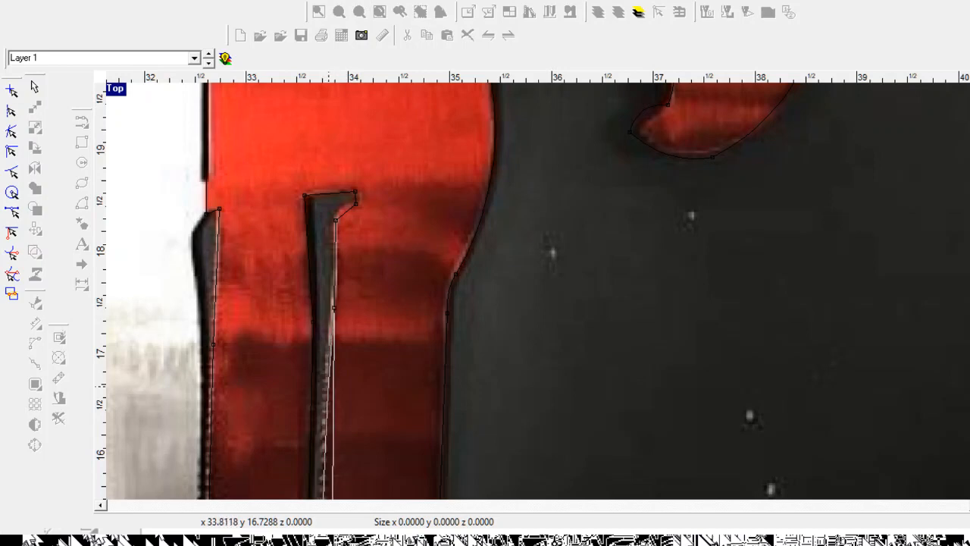
scroll(505, 396, "up", 2)
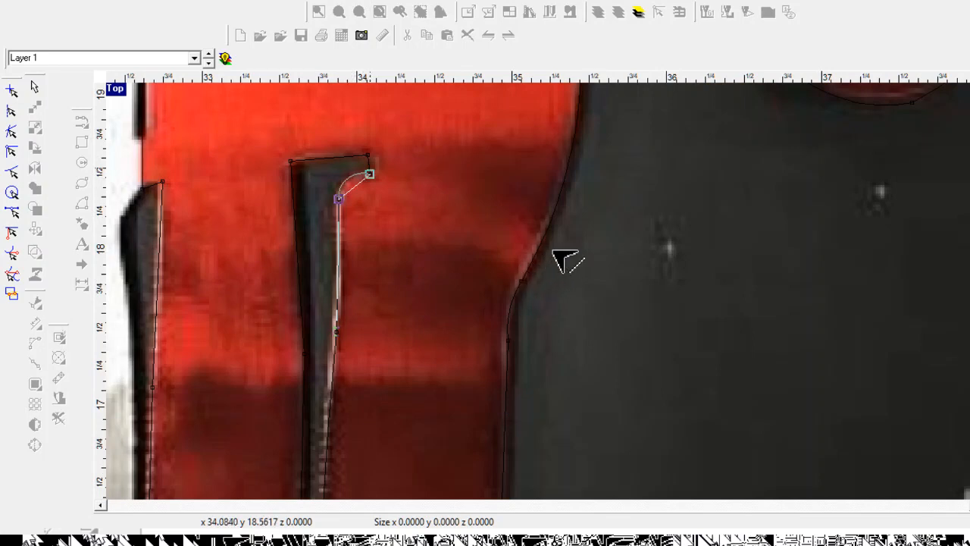
scroll(497, 277, "down", 3)
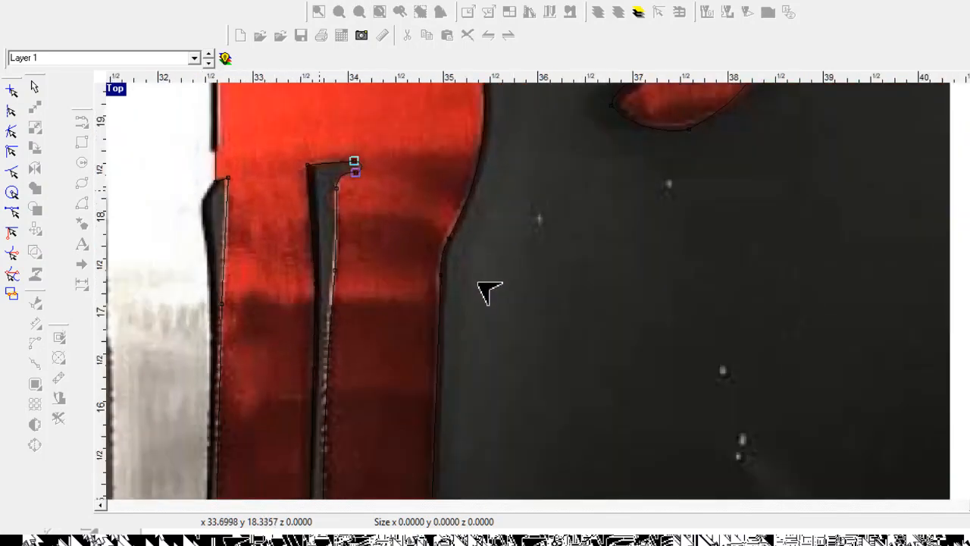
scroll(476, 336, "up", 3)
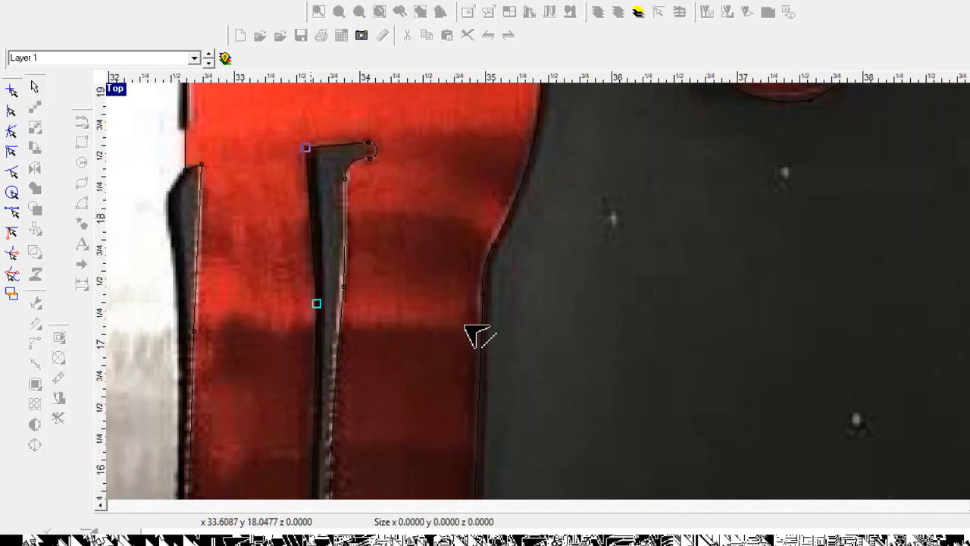
scroll(476, 336, "up", 1)
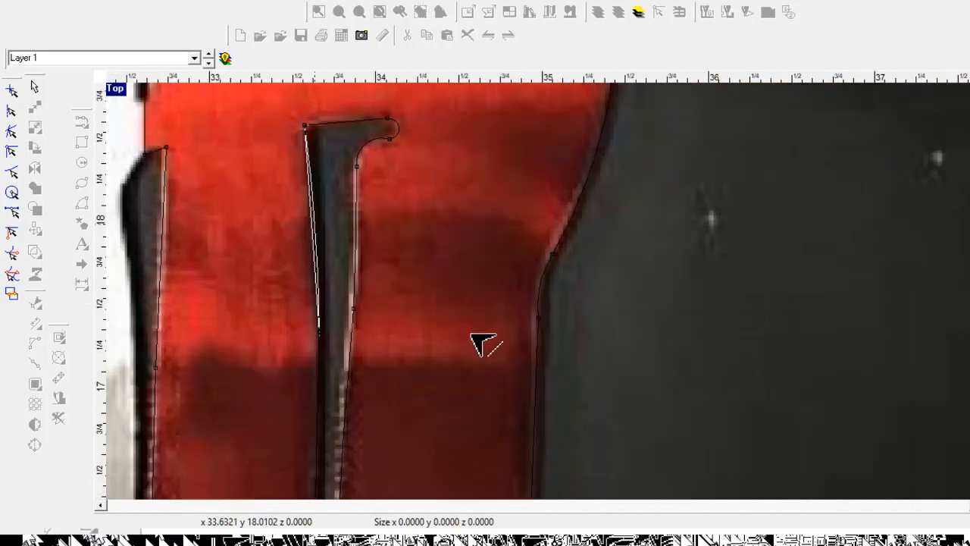
scroll(481, 343, "down", 2)
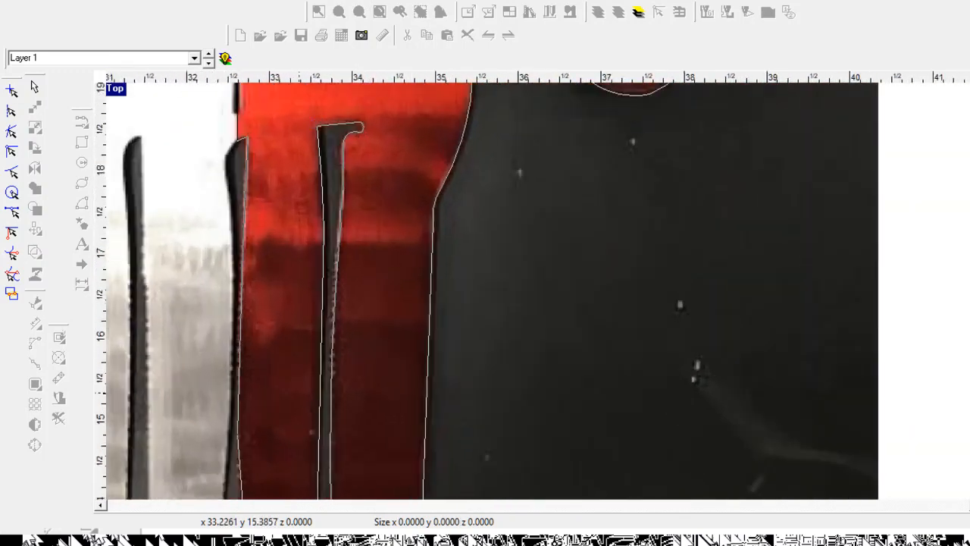
- Bend the slot-side edge and the bottom edge of the inner red tooth into arcs following the photo
scroll(323, 362, "up", 4)
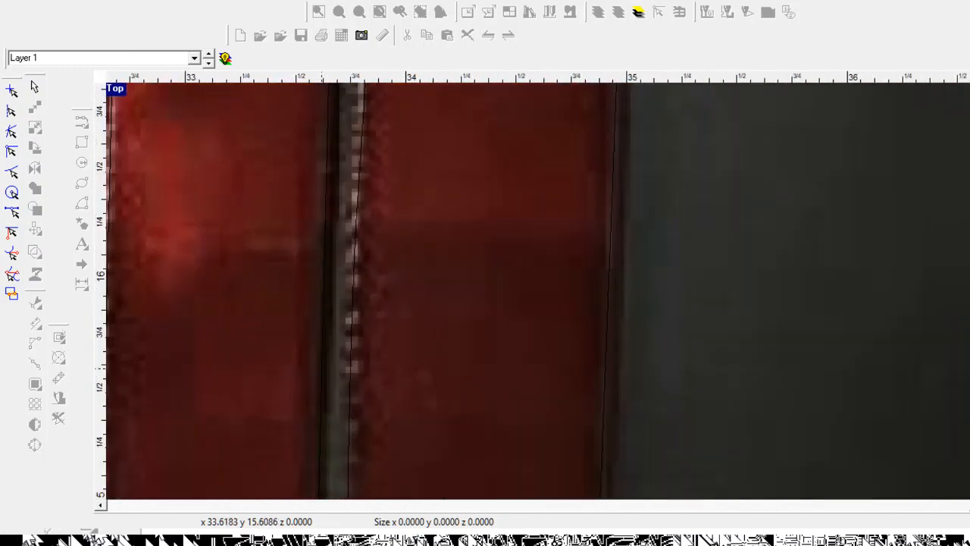
scroll(329, 362, "down", 4)
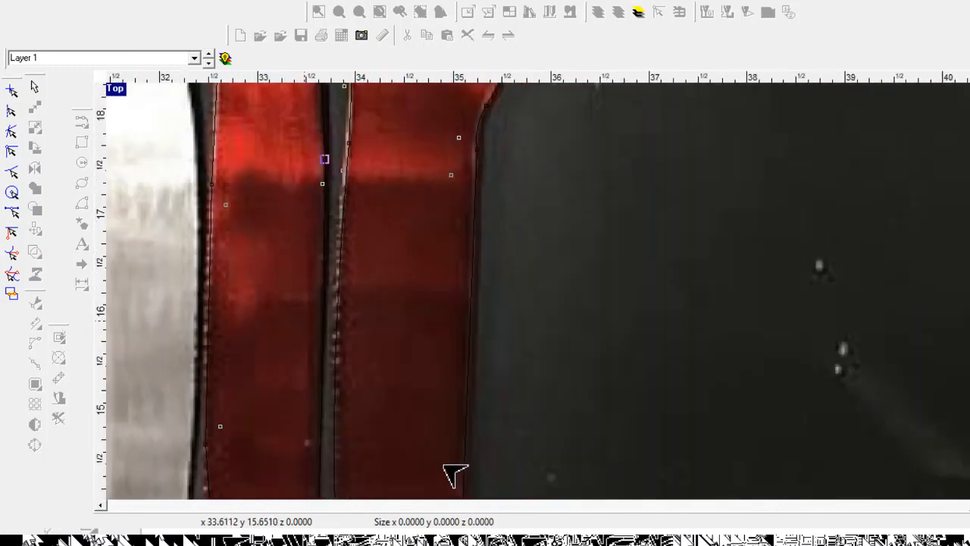
scroll(319, 396, "up", 4)
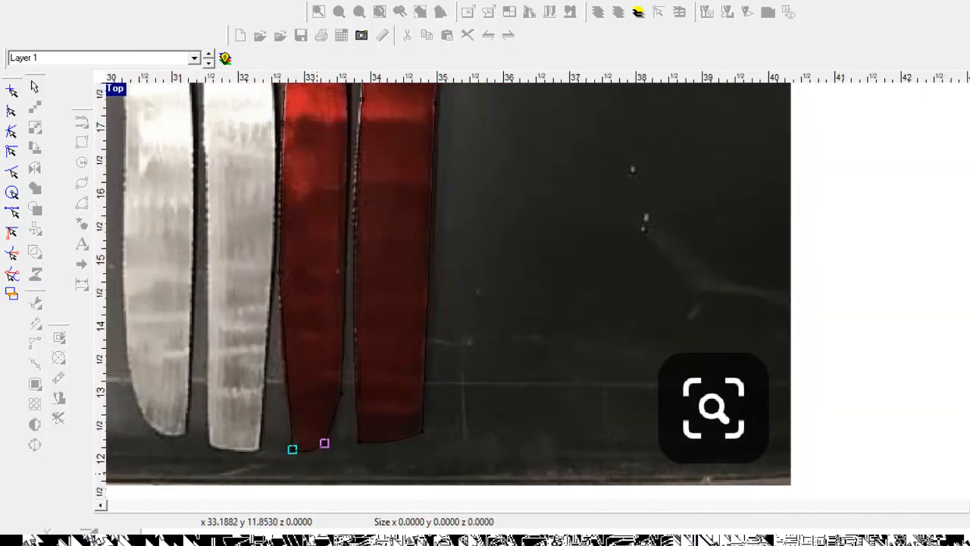
scroll(438, 395, "up", 3)
scroll(433, 391, "up", 1)
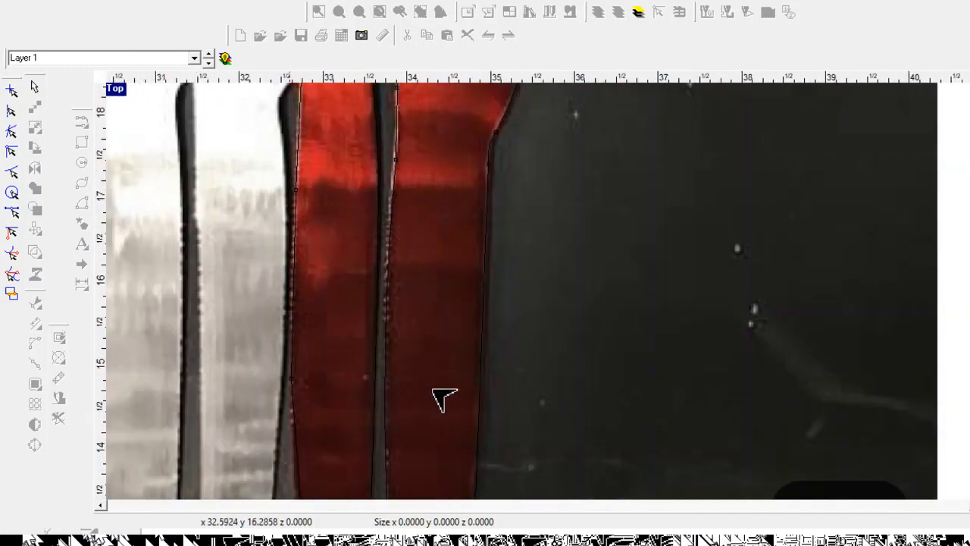
- Bend the lower centre-side edge of the inner red tooth into a slight arc near X 32.66, Y 13.71
scroll(514, 455, "down", 3)
scroll(342, 408, "up", 2)
scroll(321, 397, "up", 2)
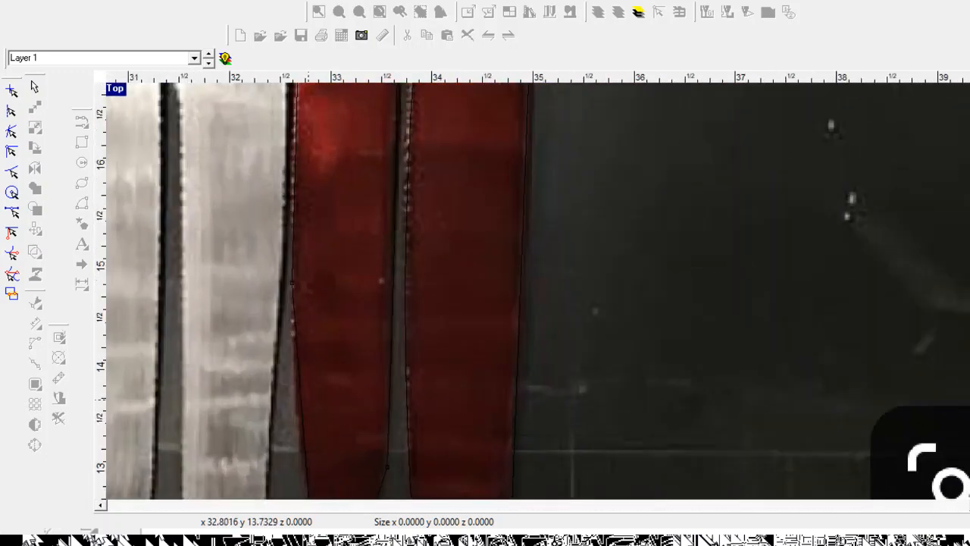
scroll(300, 394, "down", 6)
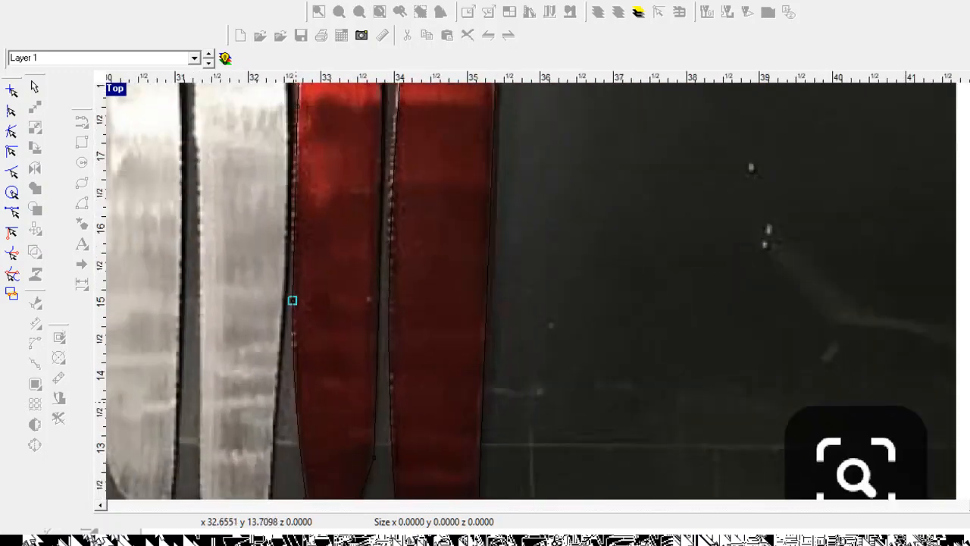
scroll(307, 344, "down", 3)
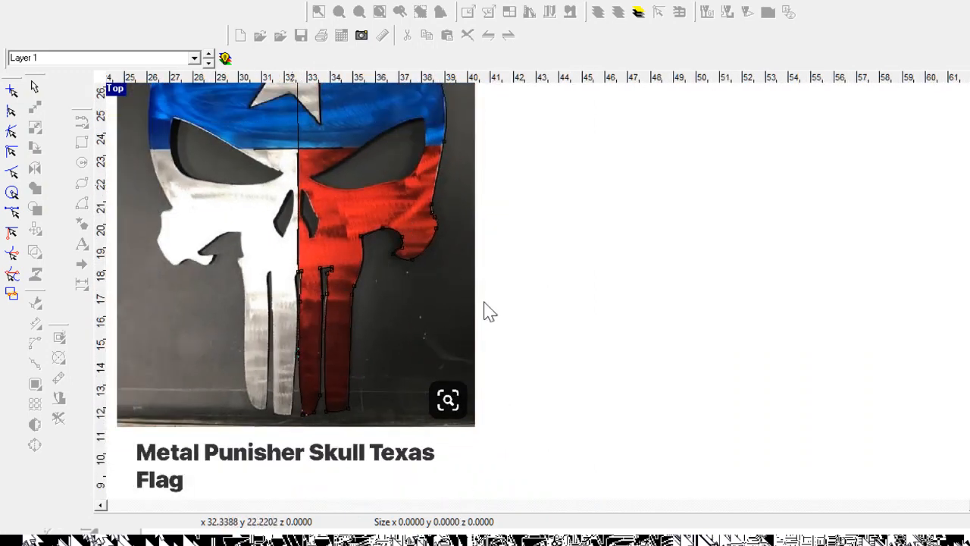
- Start a polyline at about X 32.77, Y 22.01 and trace the inner edge of the red half's nose opening to its lower tip
scroll(468, 472, "down", 2)
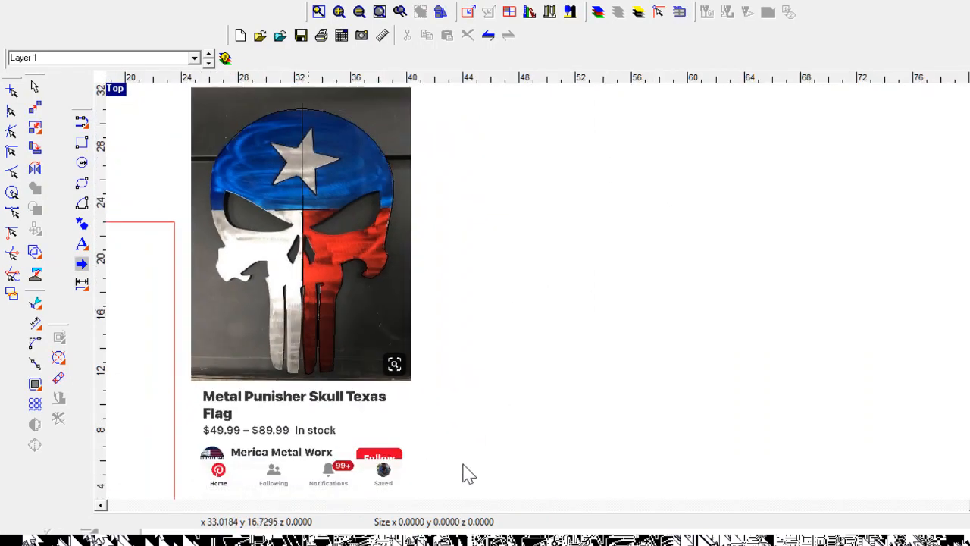
scroll(422, 269, "up", 2)
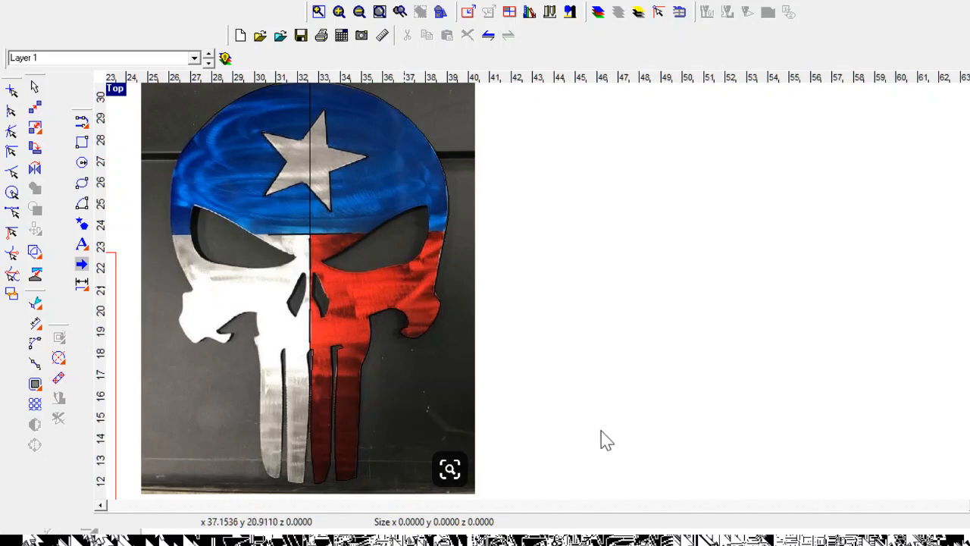
scroll(470, 439, "up", 4)
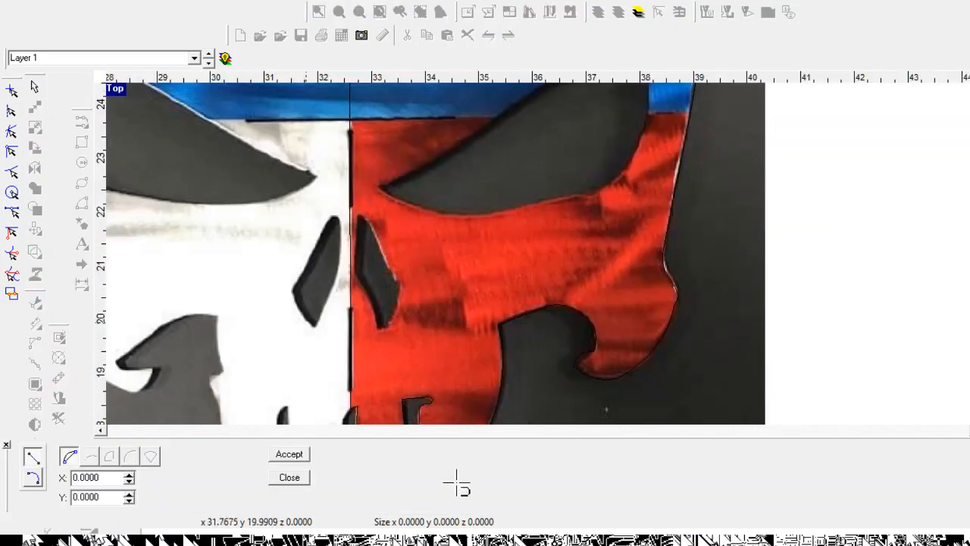
scroll(538, 311, "up", 3)
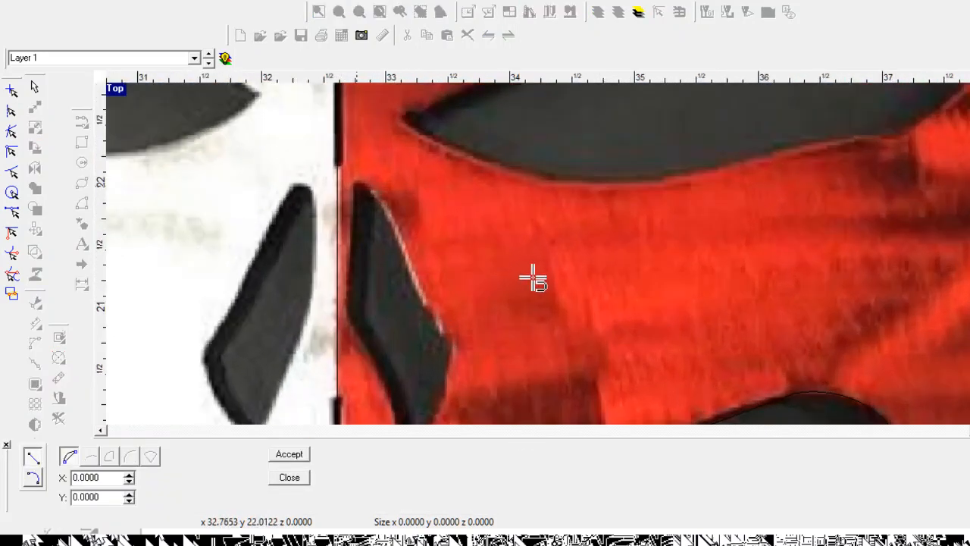
left_click(533, 278)
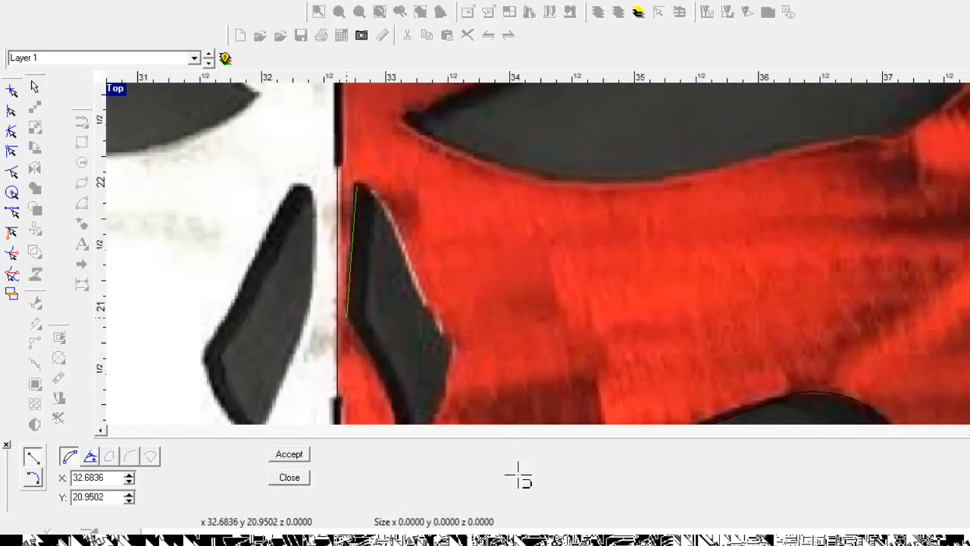
left_click(347, 317)
scroll(344, 311, "down", 4)
scroll(368, 382, "up", 4)
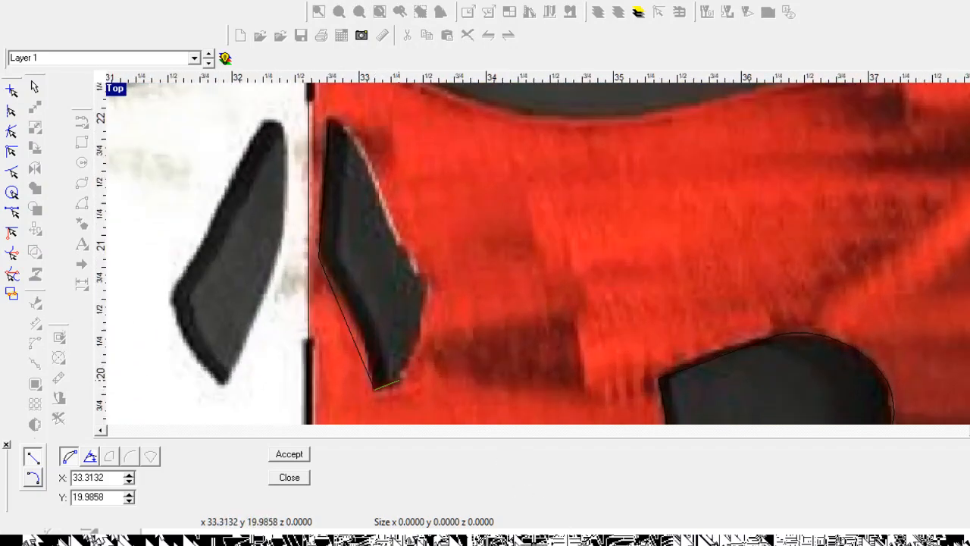
- Trace the nose opening's bottom and outer edge up through X 33.20, Y 21.41 and close the outline at its upper tip
left_click(399, 380)
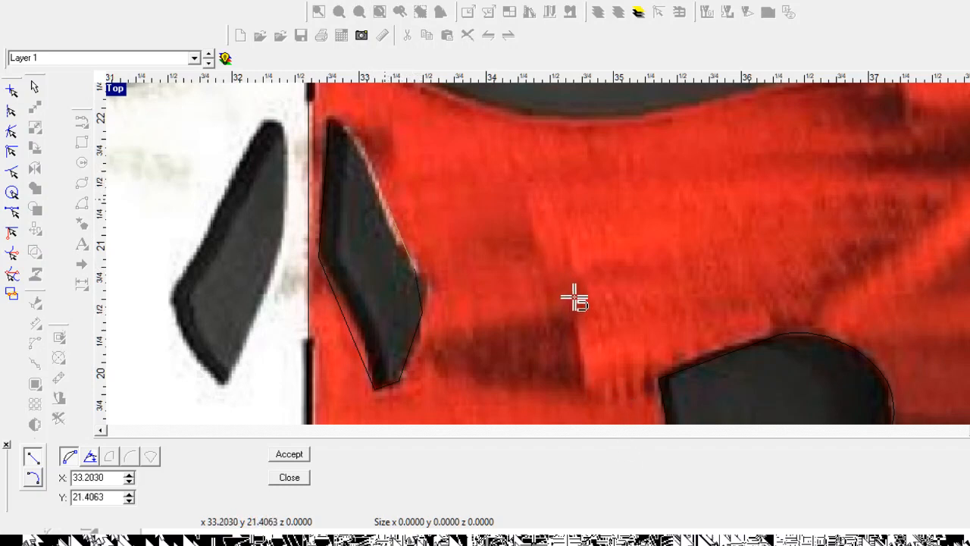
left_click(386, 194)
scroll(343, 129, "up", 2)
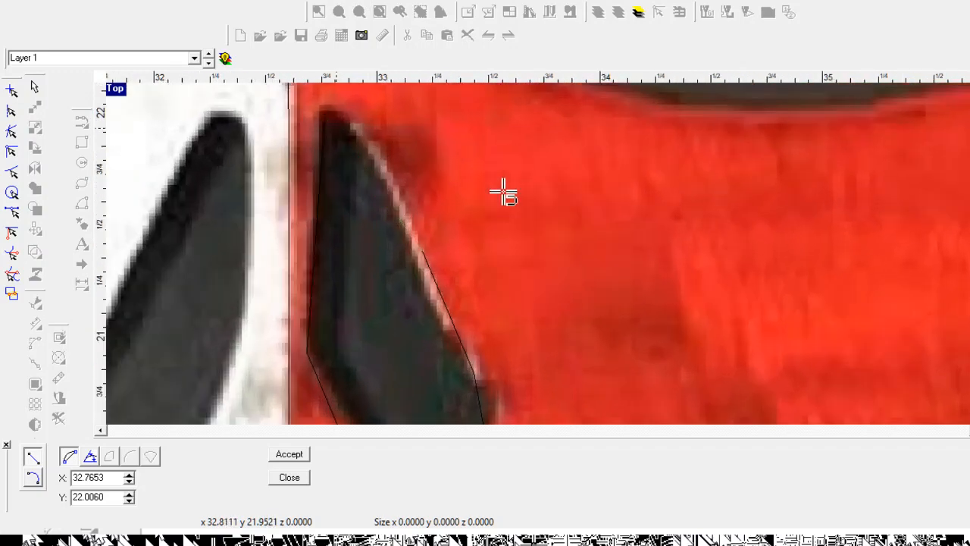
left_click(338, 123)
key("Escape")
scroll(350, 223, "down", 2)
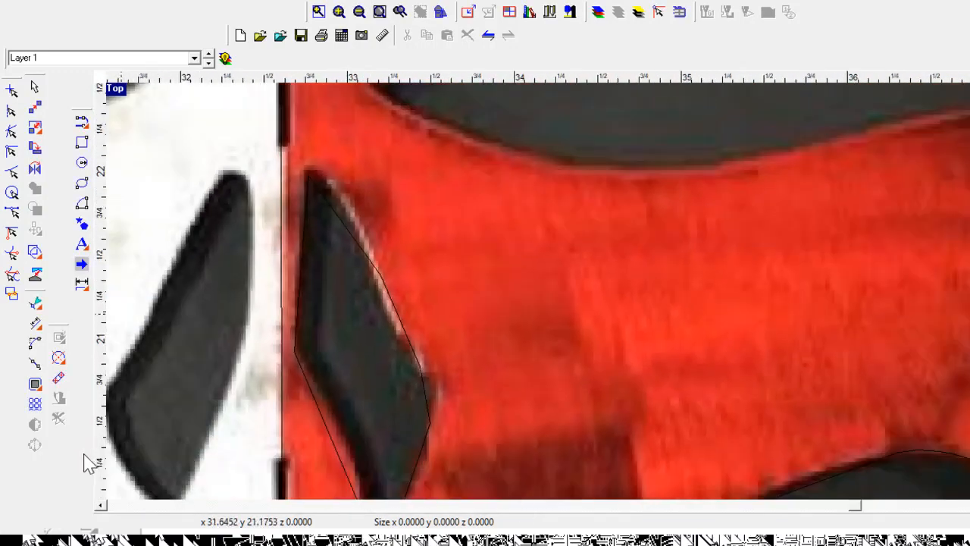
- Bend the upper, middle and short lower segments of the nose opening's outer edge into arcs matching the photo
left_click(35, 303)
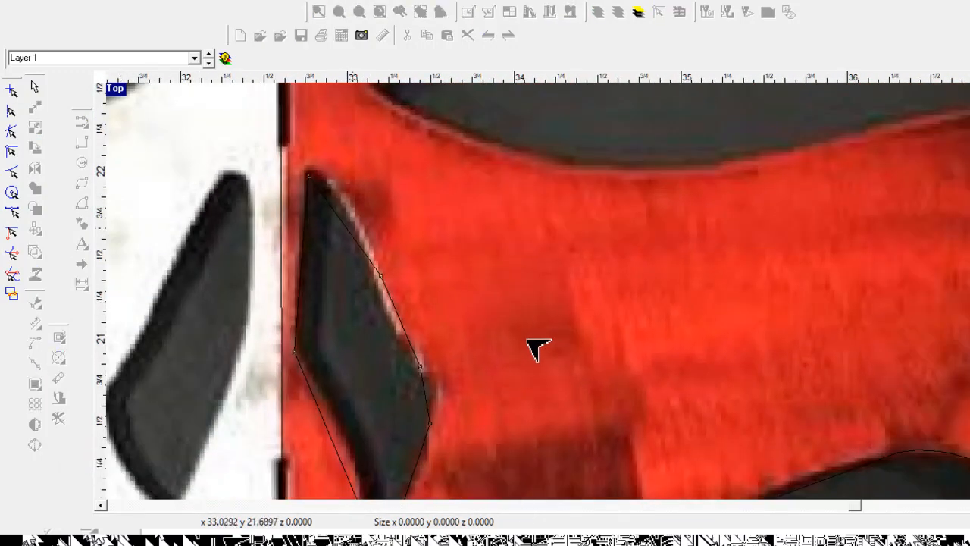
left_click_drag(348, 229, 356, 224)
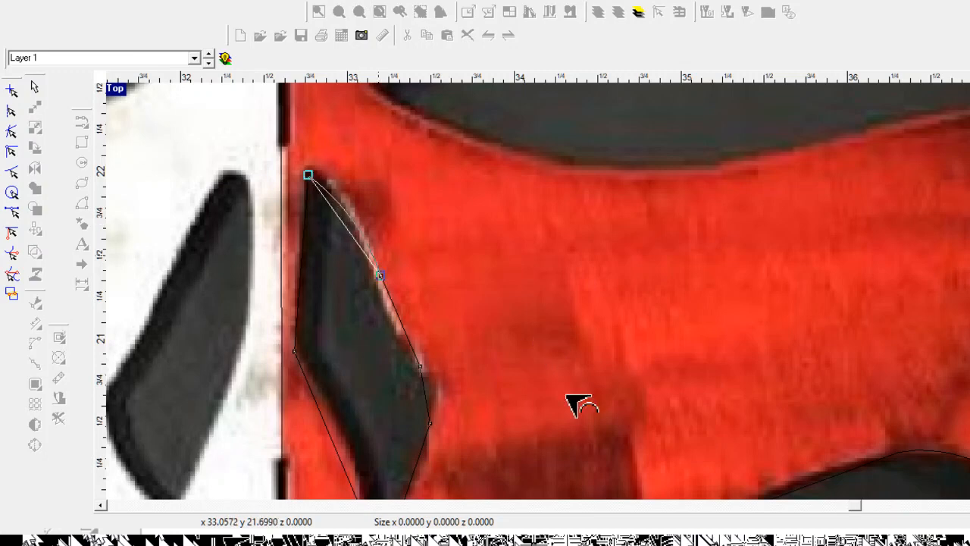
left_click_drag(402, 325, 419, 362)
scroll(395, 327, "down", 2)
scroll(407, 364, "up", 4)
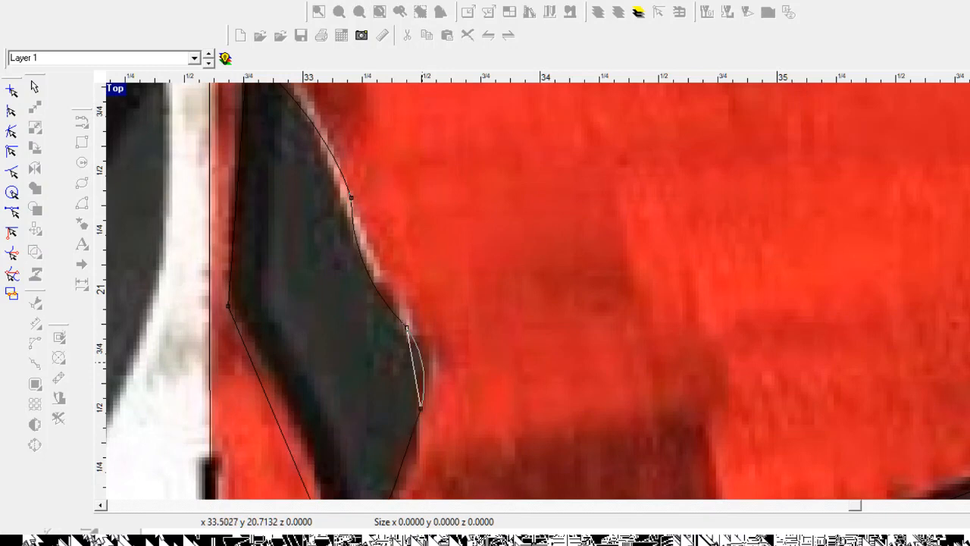
- Bend the lower inner edge of the red half's nose opening into a slight arc matching the photo
scroll(639, 481, "down", 2)
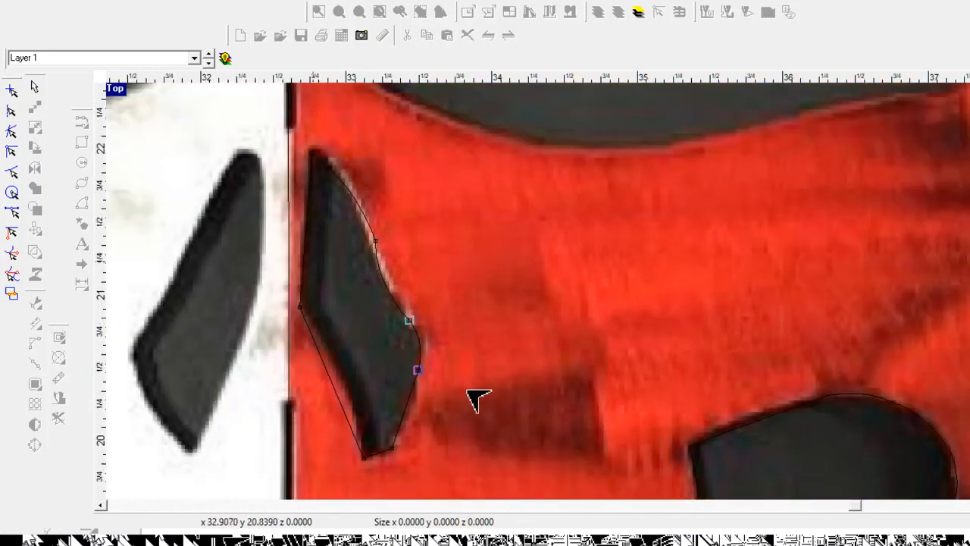
left_click_drag(331, 374, 342, 376)
scroll(342, 376, "down", 3)
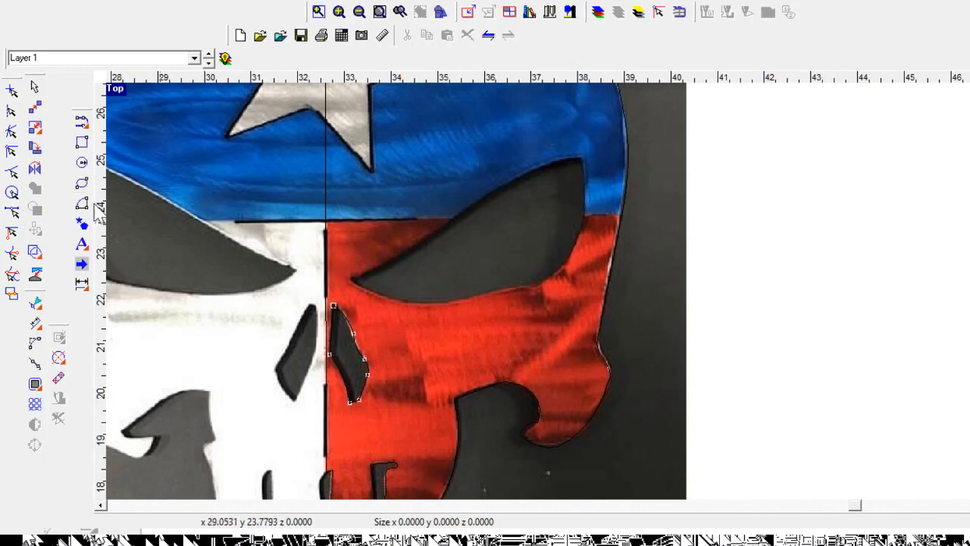
- Start a polyline at the red half's eye opening's inner tip and trace its lower edge through about X 33.20, Y 22.47 to X 35.3
left_click(80, 121)
scroll(470, 169, "up", 3)
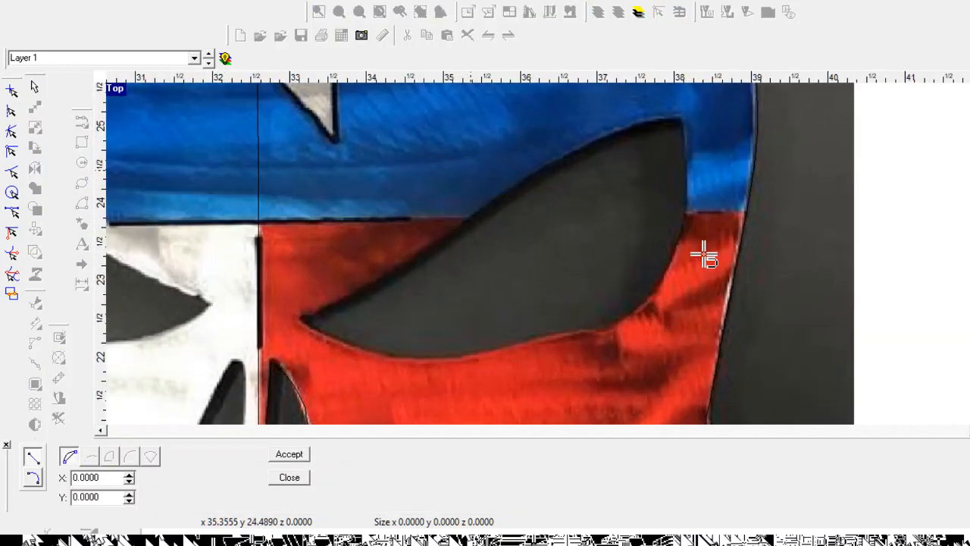
scroll(301, 319, "up", 5)
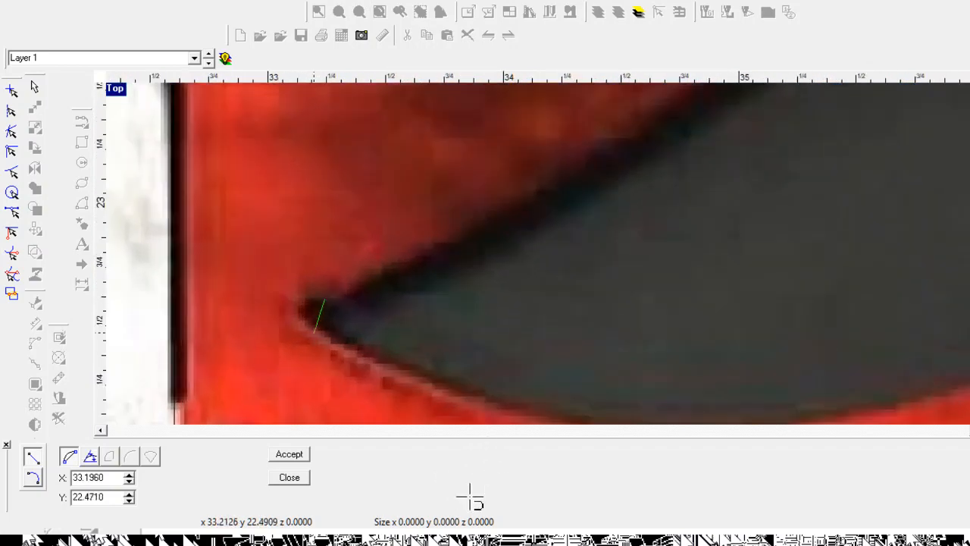
scroll(313, 333, "down", 3)
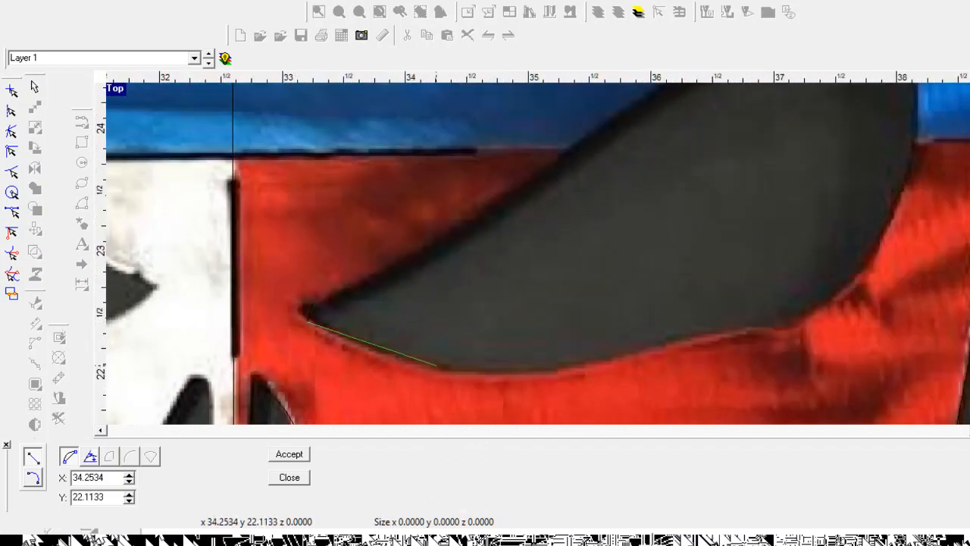
scroll(436, 367, "up", 3)
left_click(438, 370)
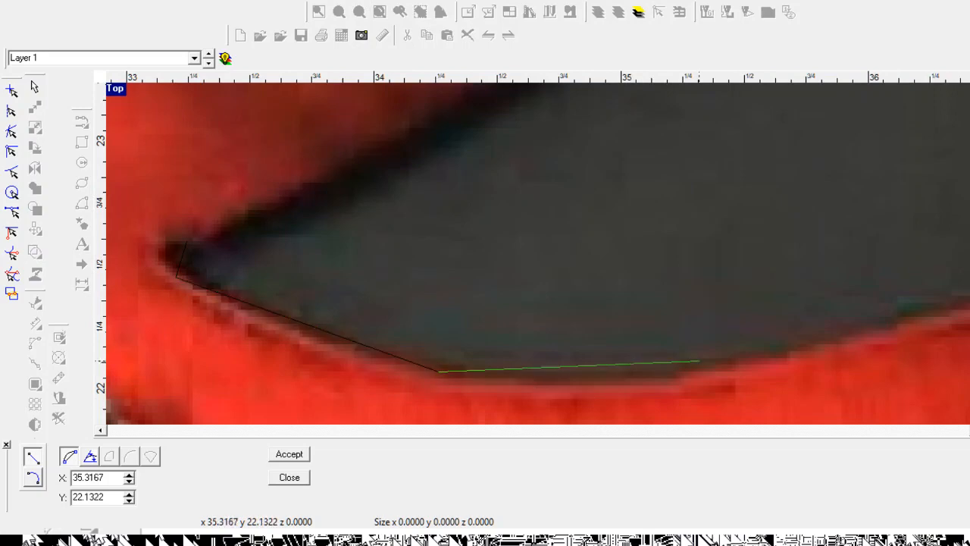
left_click(692, 372)
- Continue the eye outline along the lower edge through about X 36.13, Y 22.27 and X 37.15, Y 22.42 to X 37.78, Y 22.93
scroll(692, 372, "down", 6)
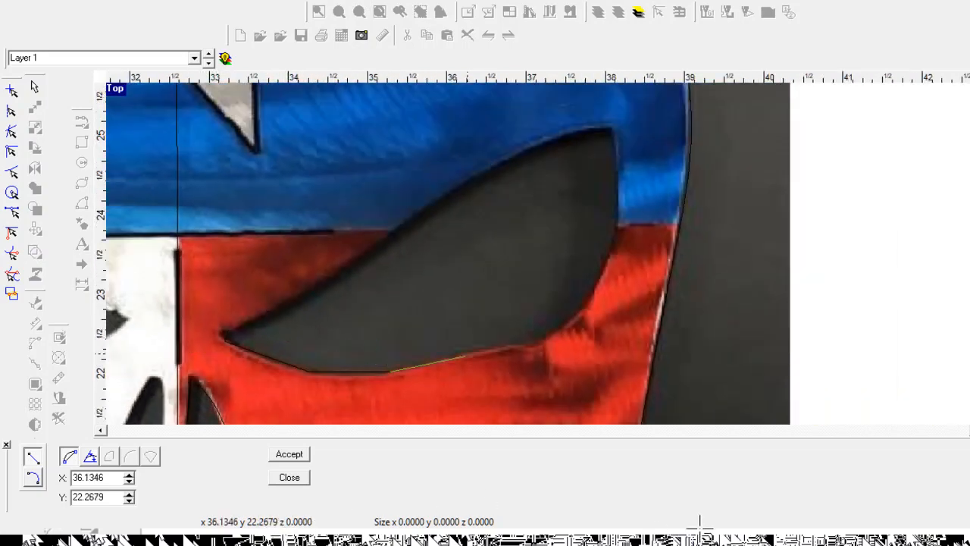
scroll(466, 352, "up", 3)
scroll(497, 351, "up", 2)
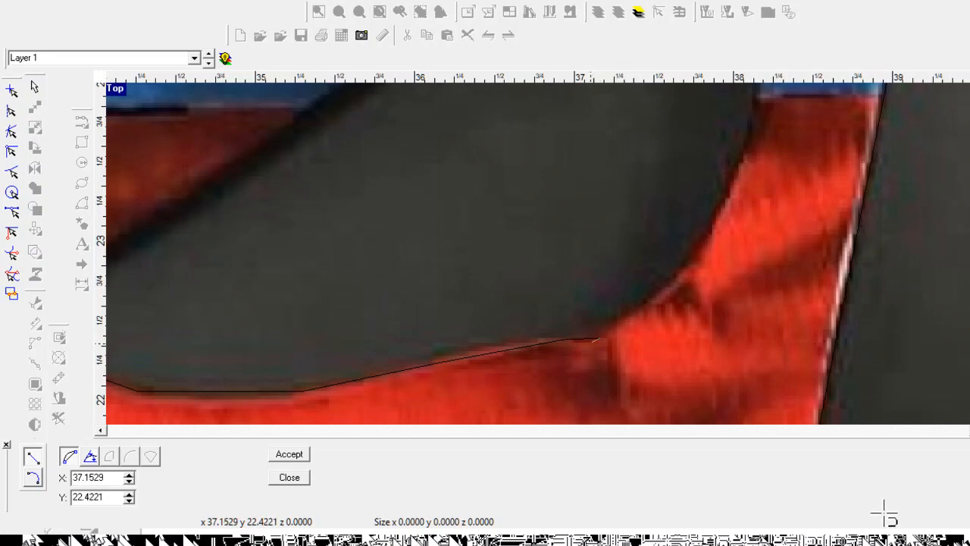
scroll(590, 342, "down", 3)
scroll(612, 315, "up", 2)
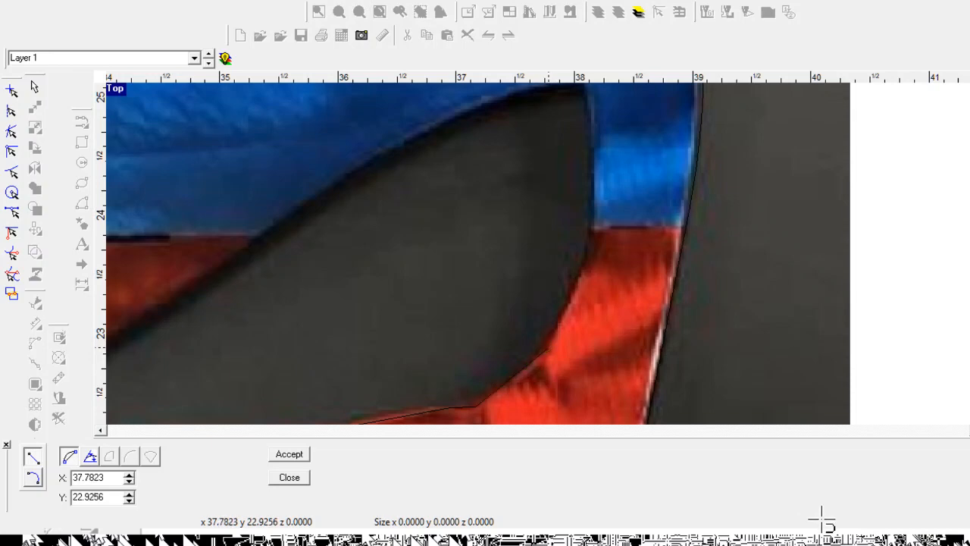
scroll(900, 372, "down", 2)
- Trace the eye outline up to its upper outer corner at about X 38.12, Y 25.17 and back along the upper edge to X 36.88, Y 24.85
scroll(866, 329, "up", 2)
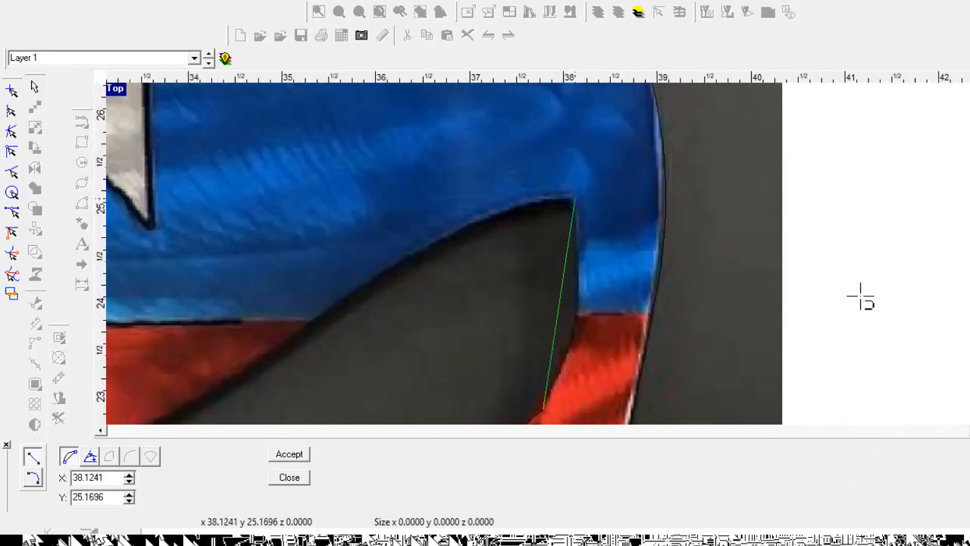
scroll(849, 302, "down", 2)
scroll(826, 316, "up", 3)
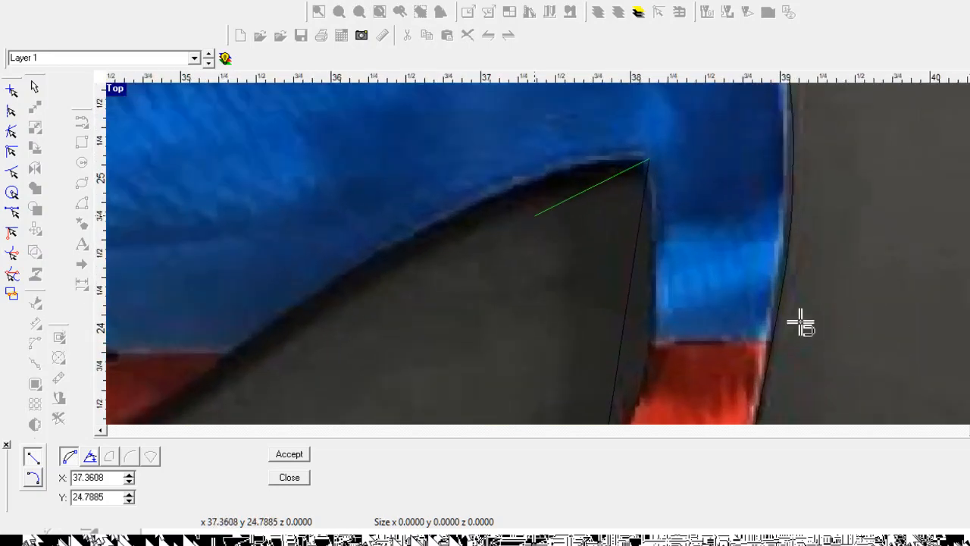
scroll(689, 325, "down", 2)
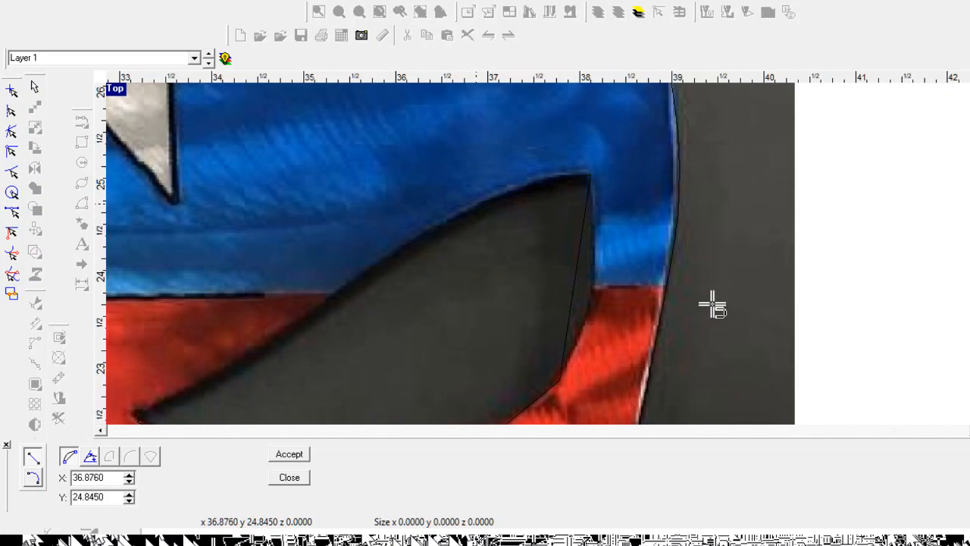
scroll(838, 253, "down", 1)
scroll(612, 384, "up", 1)
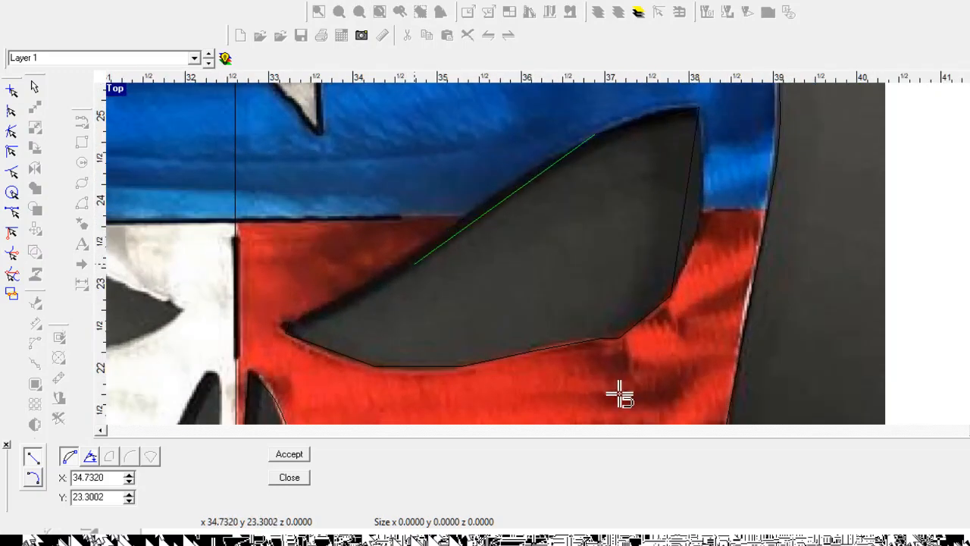
- Trace the rest of the eye's upper edge through about X 34.77, Y 23.37 and close the outline at its inner tip near X 33.25, Y 22.60
left_click(624, 386)
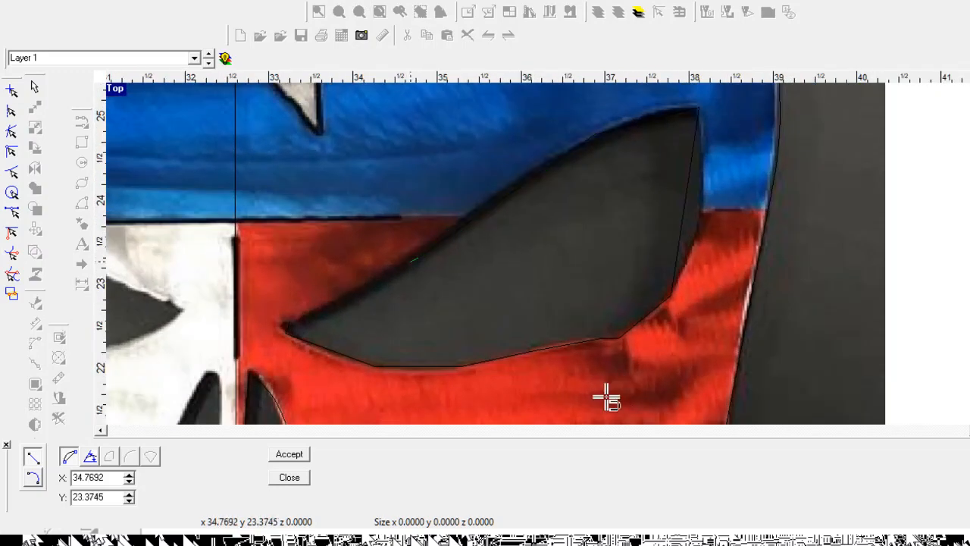
scroll(431, 480, "up", 4)
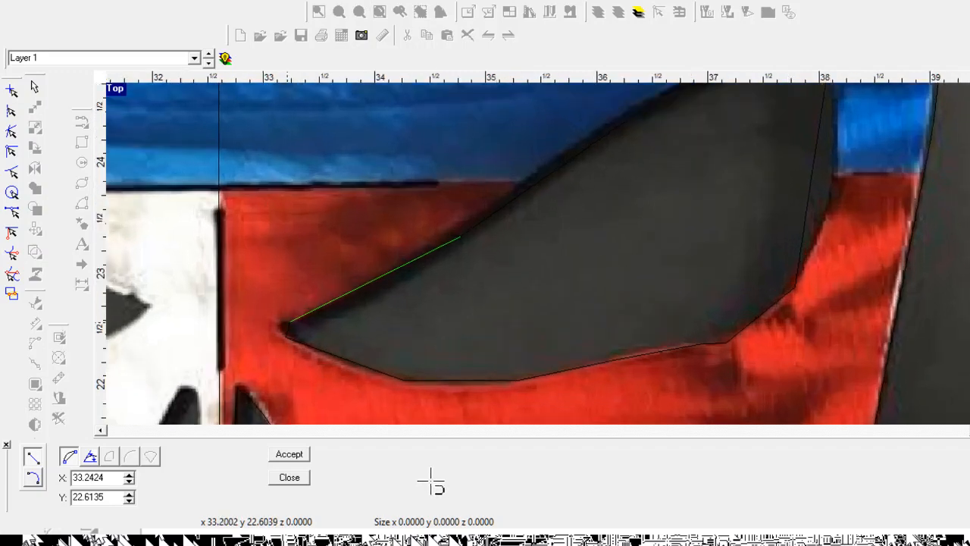
left_click(438, 483)
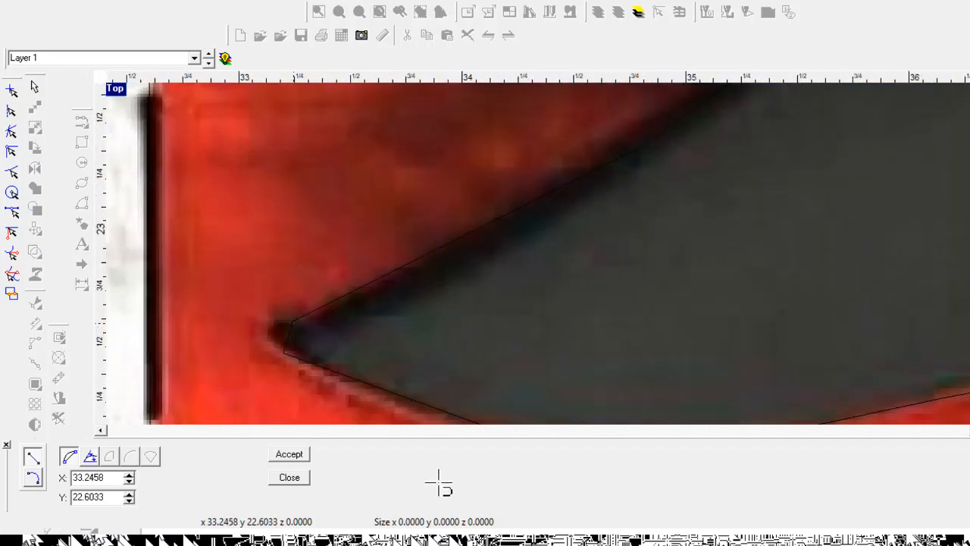
right_click(487, 473)
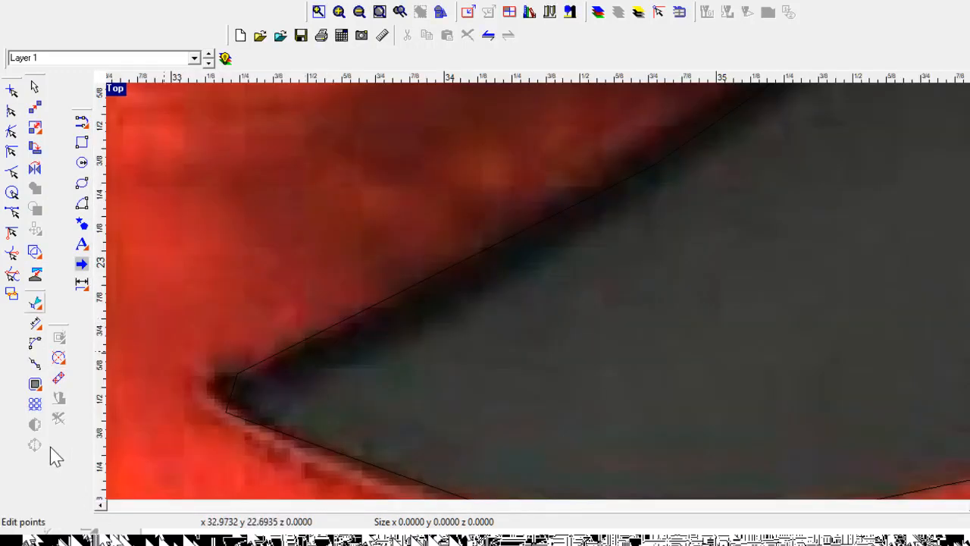
- Edit the eye outline's points and bend the short segment at its inner tip into a rounded arc near X 33.2, Y 22.55
left_click(35, 303)
scroll(269, 370, "up", 1)
scroll(269, 369, "down", 1)
scroll(231, 383, "up", 1)
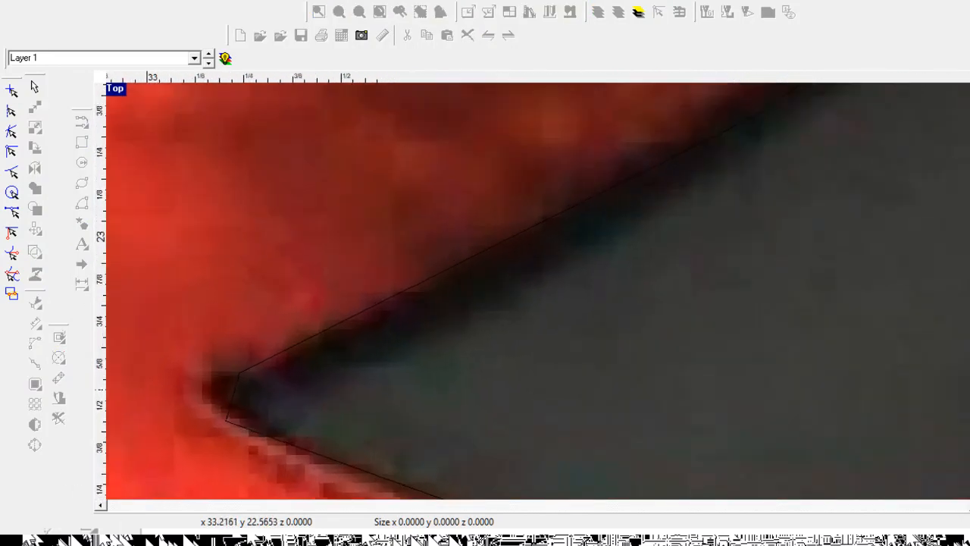
left_click(236, 385)
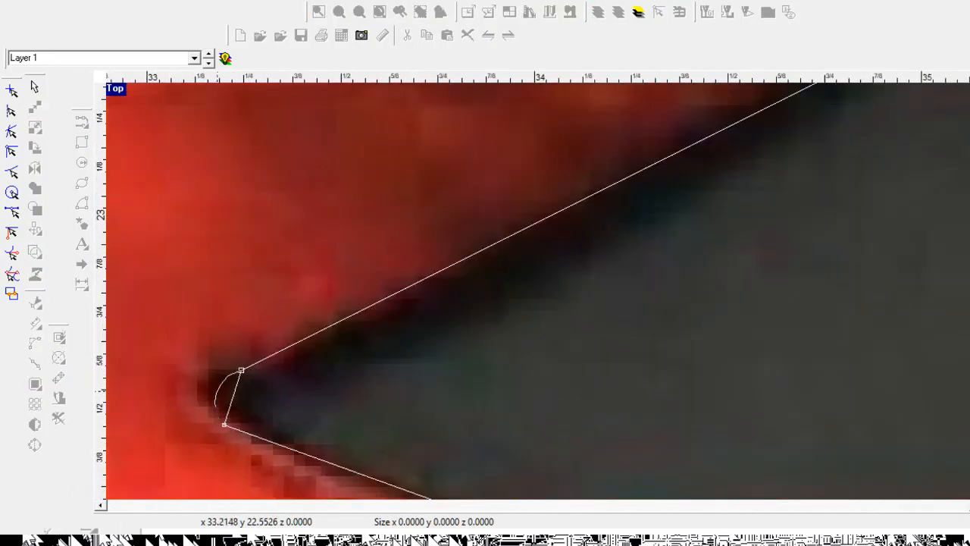
scroll(193, 366, "down", 1)
scroll(195, 364, "down", 1)
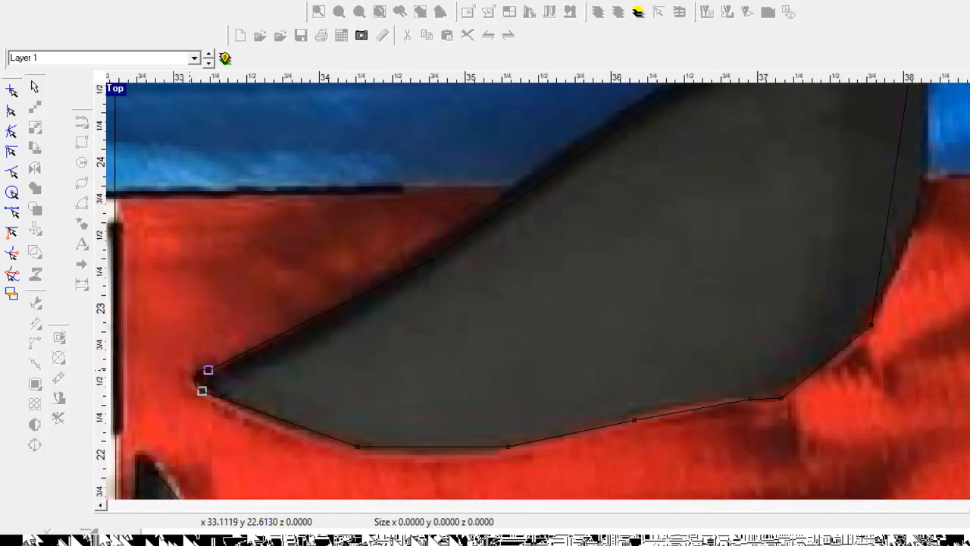
- Bend the bottom segment of the eye outline into a shallow downward arc through about X 34.68, Y 22.05
scroll(424, 447, "up", 2)
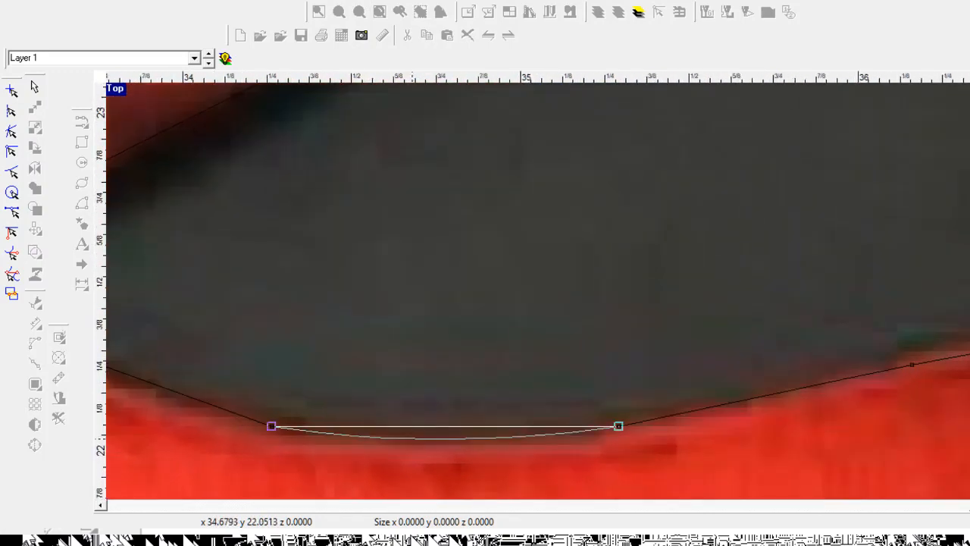
left_click(412, 438)
scroll(388, 438, "down", 7)
- Bend the eye outline's two lower outer segments into slight upward arcs near X 36.62, Y 22.39 and X 37.53, Y 22.77
scroll(500, 389, "up", 4)
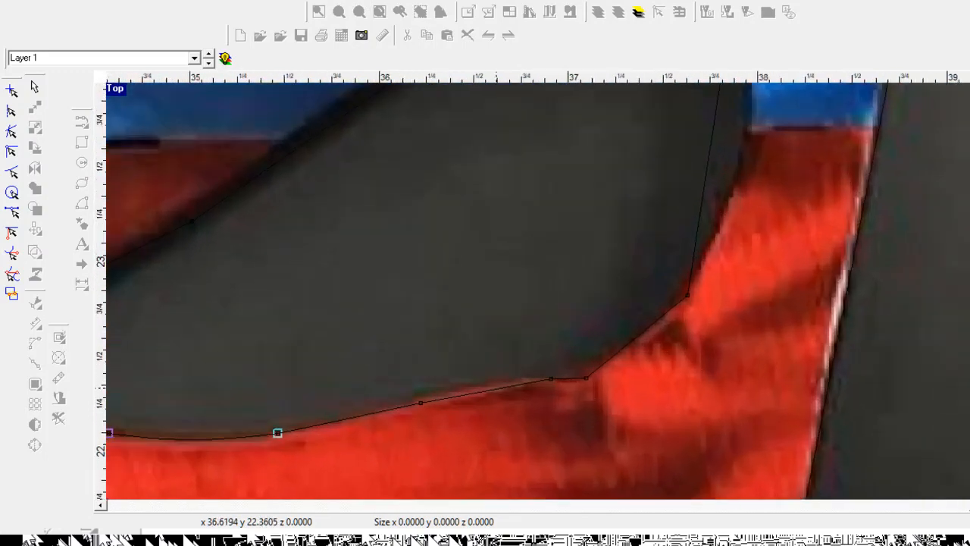
scroll(496, 382, "up", 1)
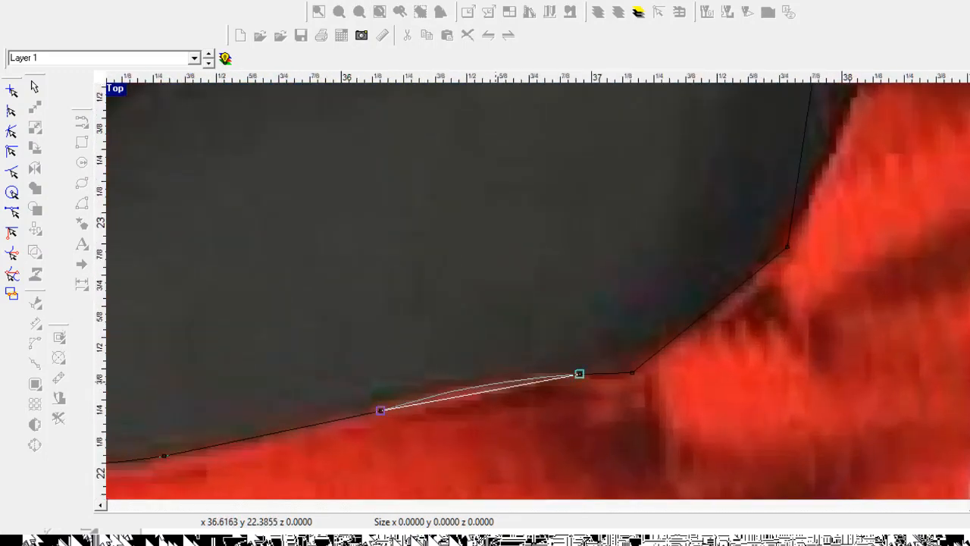
left_click(495, 376)
scroll(496, 376, "down", 4)
scroll(619, 337, "up", 3)
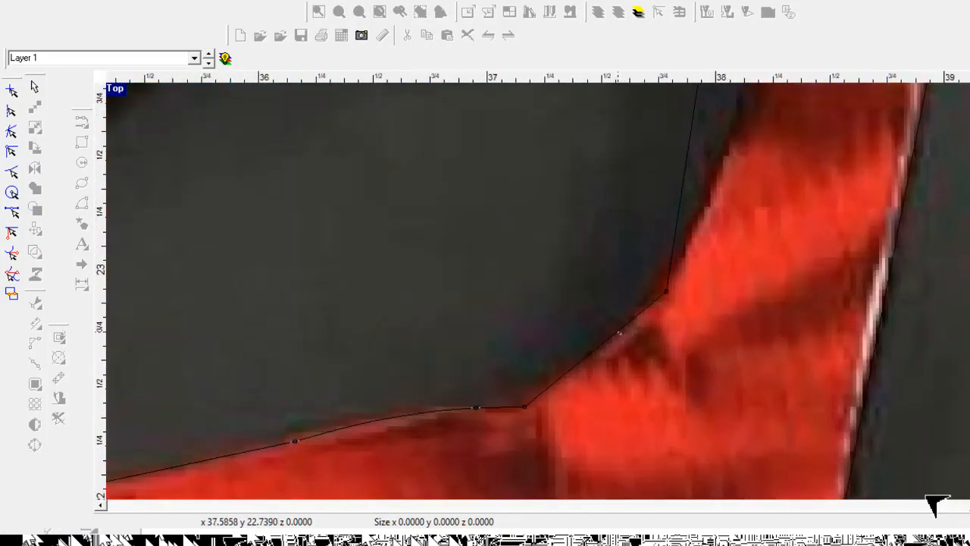
left_click(620, 329)
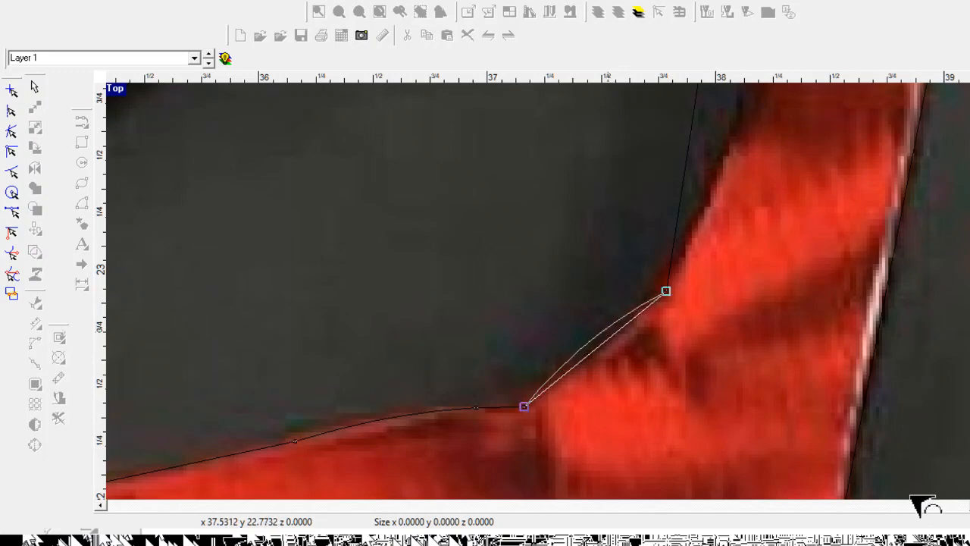
- Bend the eye outline's long outer edge outward and its outermost upper segment upward into arcs following the photo
scroll(620, 330, "down", 6)
scroll(680, 275, "up", 2)
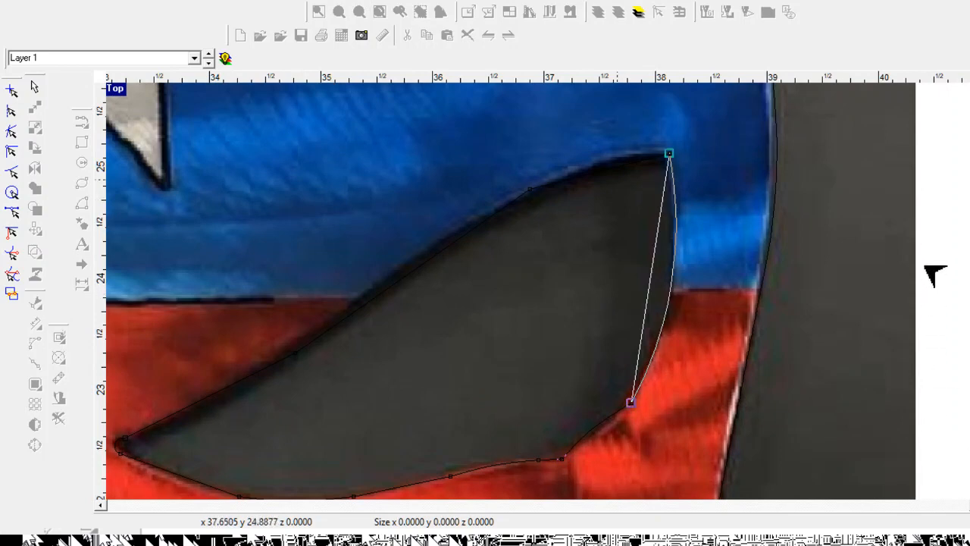
scroll(931, 250, "up", 1)
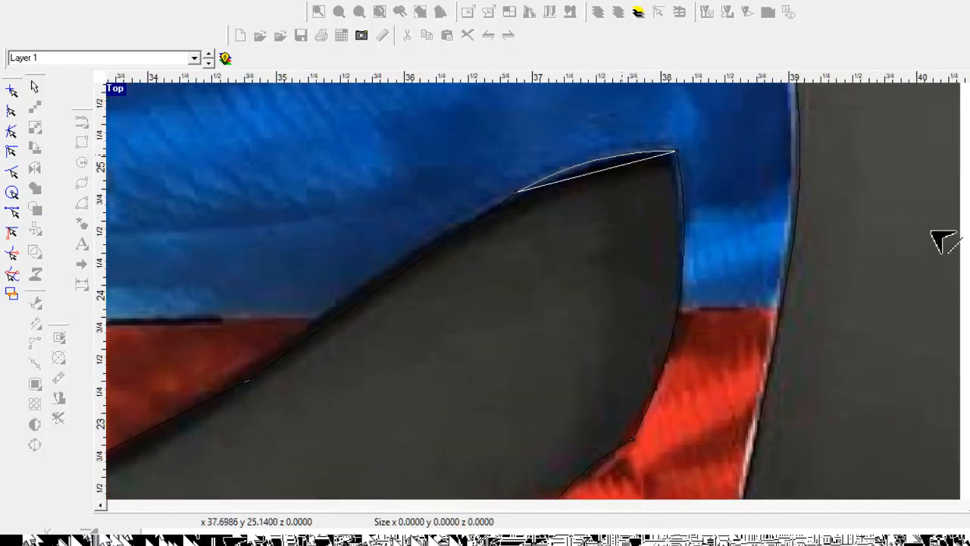
scroll(947, 257, "down", 4)
- Bend the eye outline's middle upper segment between about X 34.8 and X 36.9 into a slight arc and finish editing its points
scroll(606, 447, "up", 3)
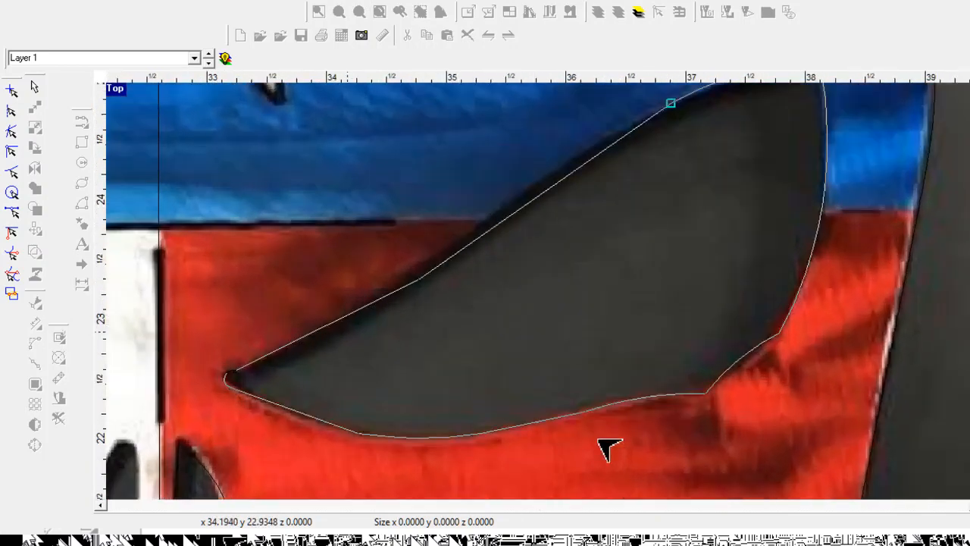
scroll(703, 407, "up", 4)
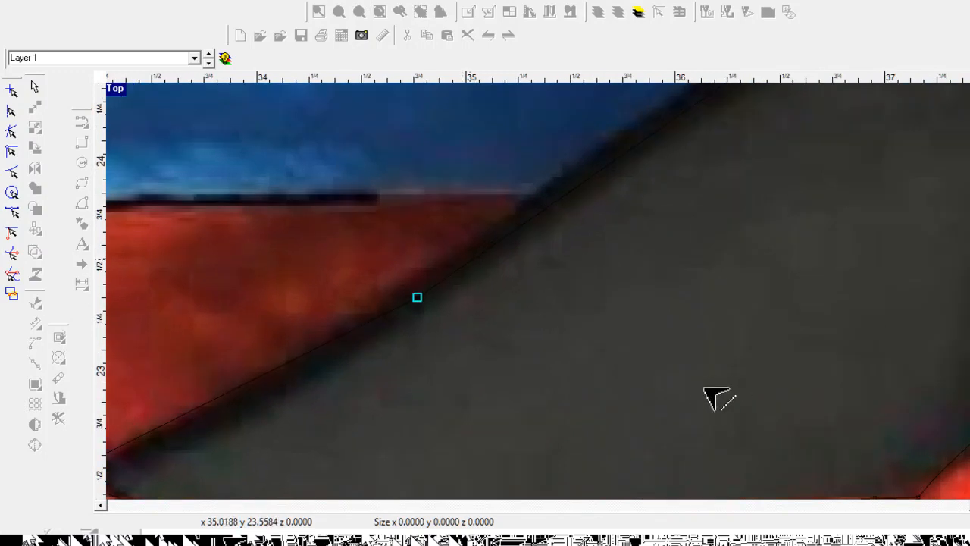
scroll(682, 447, "down", 4)
scroll(688, 481, "down", 2)
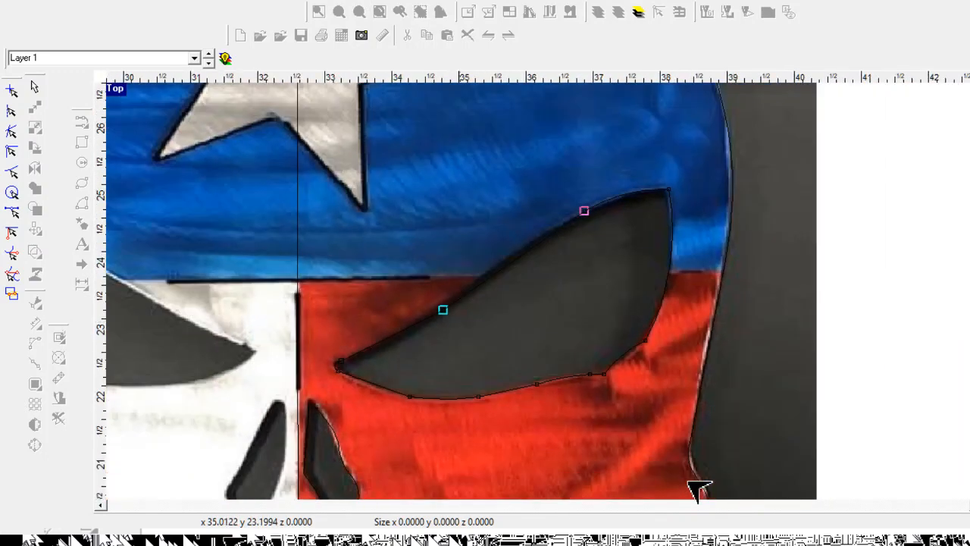
scroll(628, 521, "up", 3)
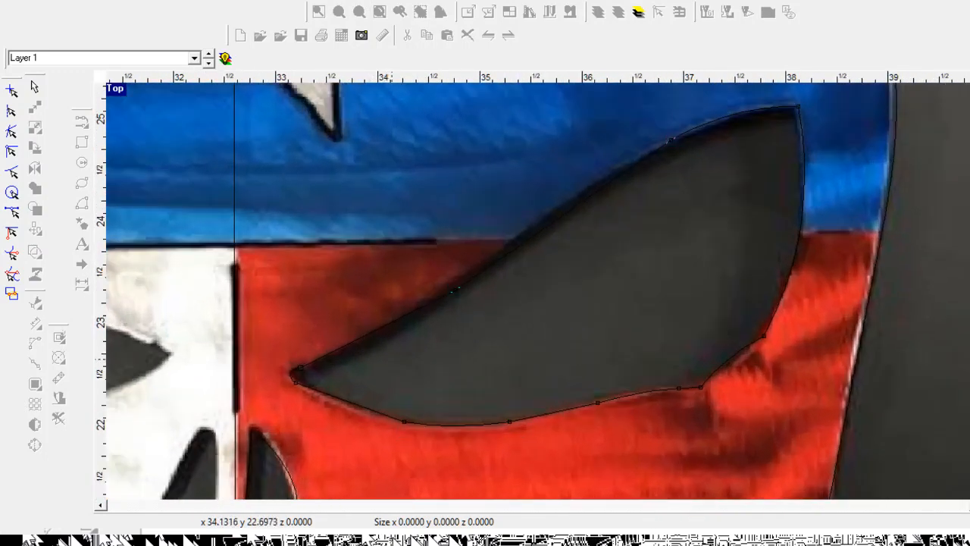
left_click(680, 391)
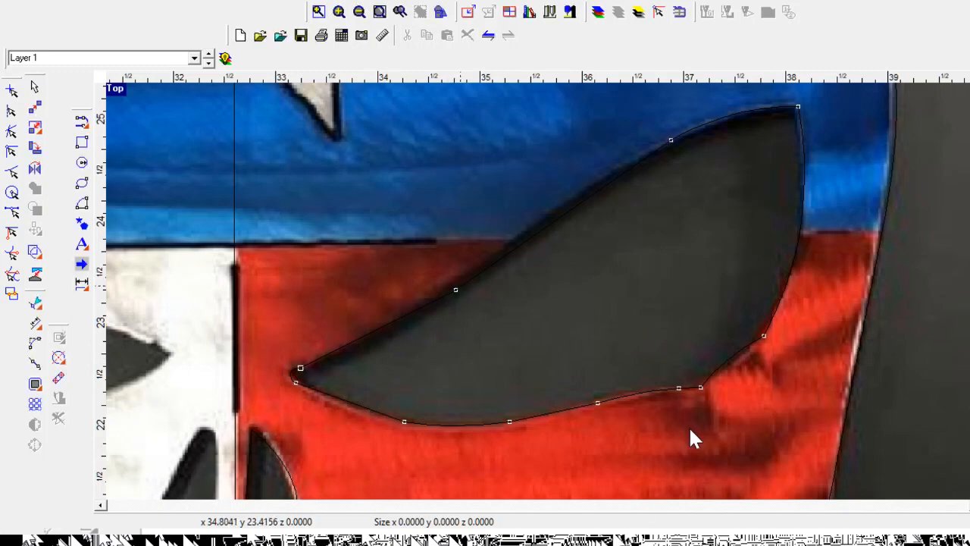
- Smooth the eye outline's upper edge between about X 34.3 and X 35.6 with the Smooth Approximation tool
scroll(957, 212, "up", 1)
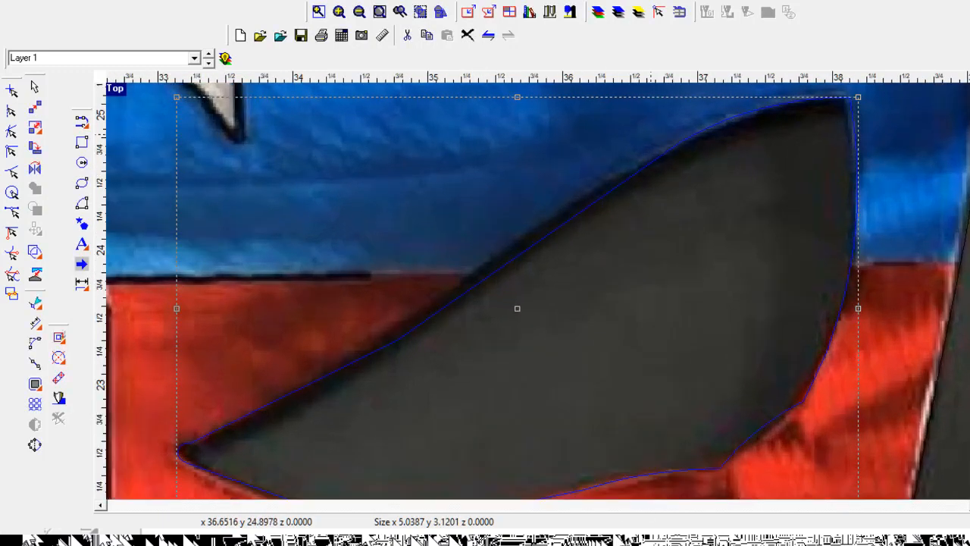
scroll(902, 288, "down", 1)
scroll(686, 437, "up", 2)
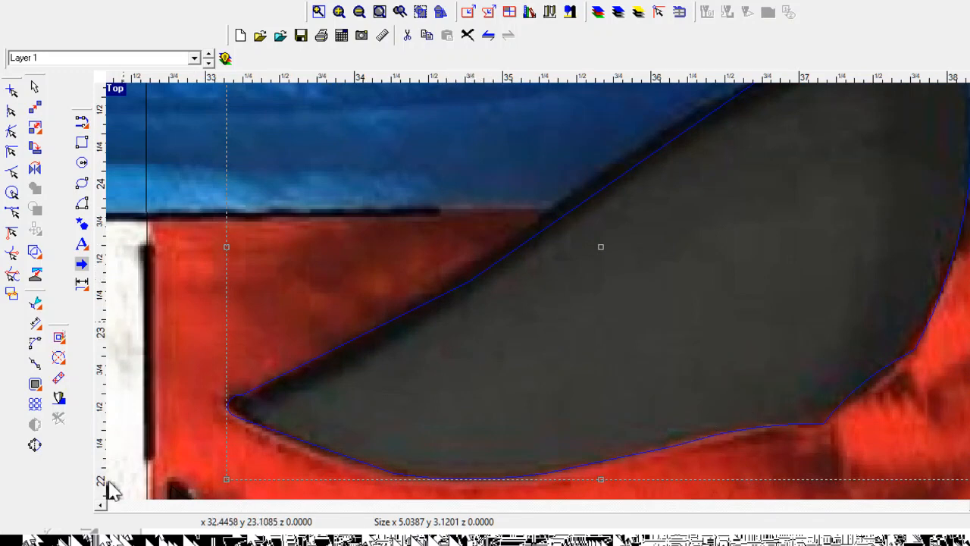
left_click(35, 302)
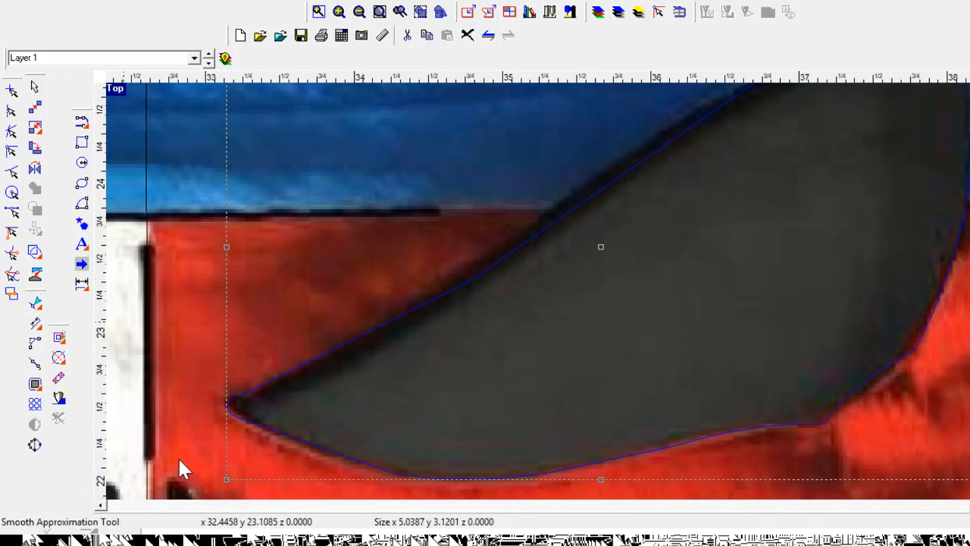
left_click(408, 310)
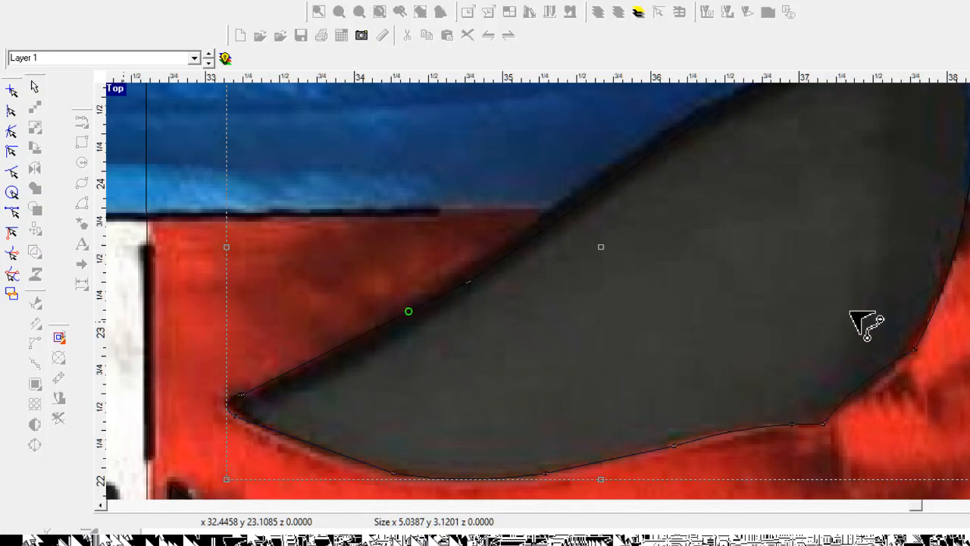
left_click(571, 209)
left_click_drag(571, 209, 594, 193)
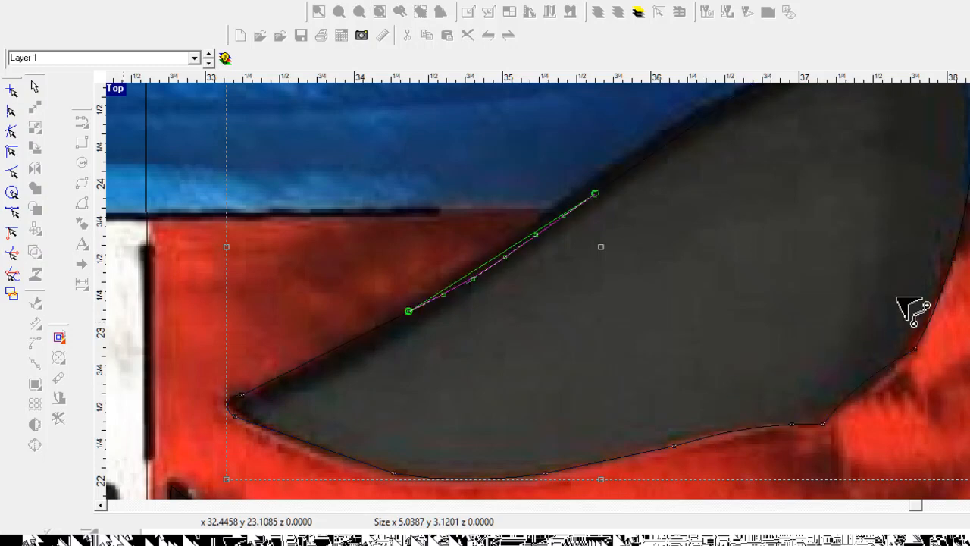
left_click(594, 194)
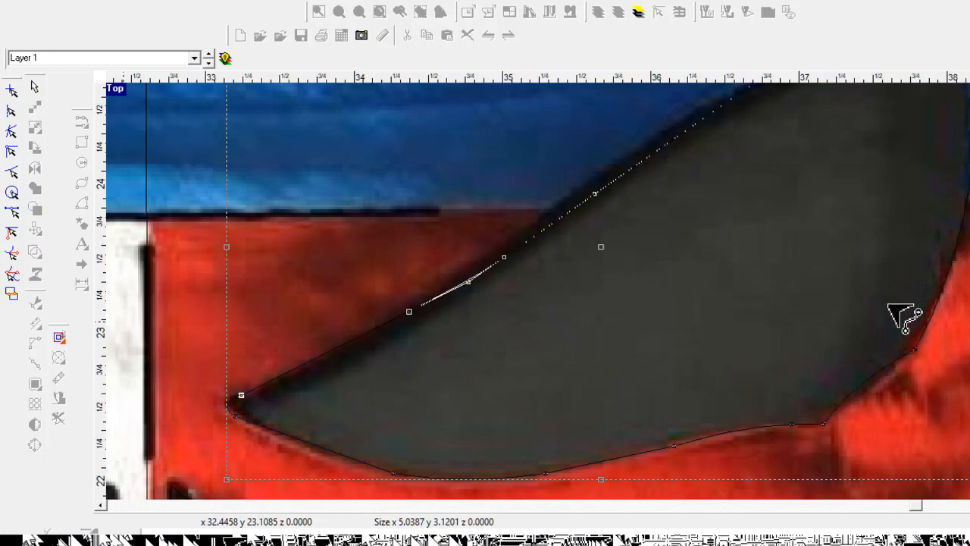
scroll(516, 266, "down", 2)
scroll(765, 440, "down", 2)
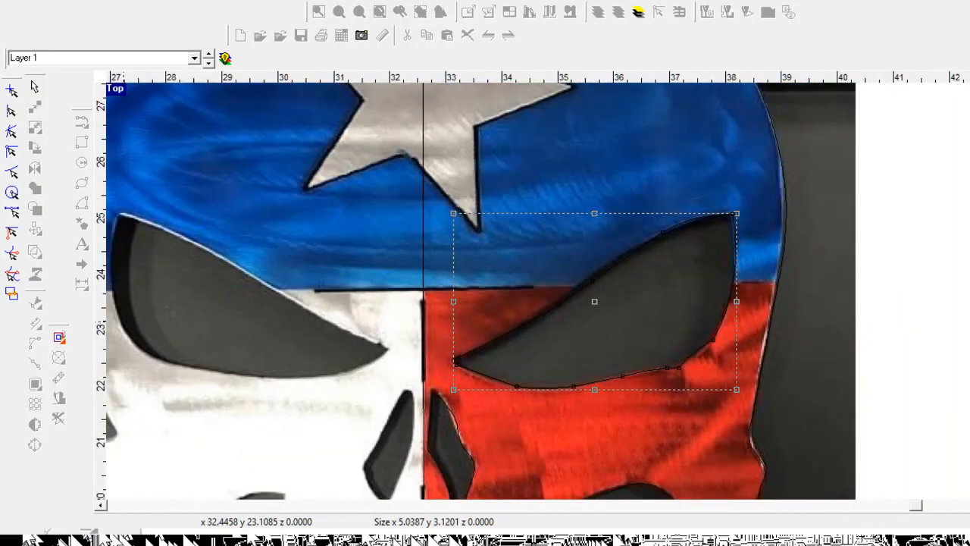
scroll(659, 375, "down", 1)
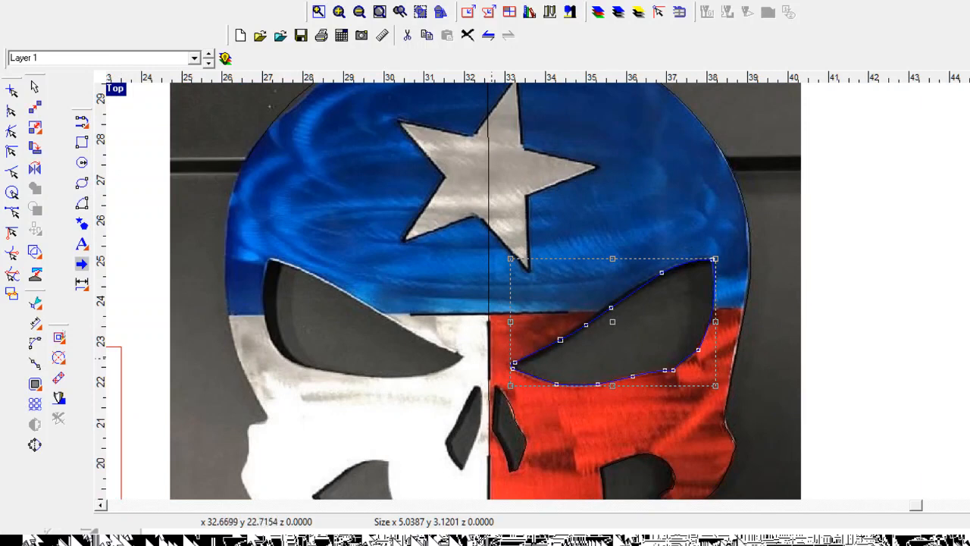
scroll(747, 502, "down", 1)
scroll(775, 340, "up", 1)
scroll(749, 364, "down", 1)
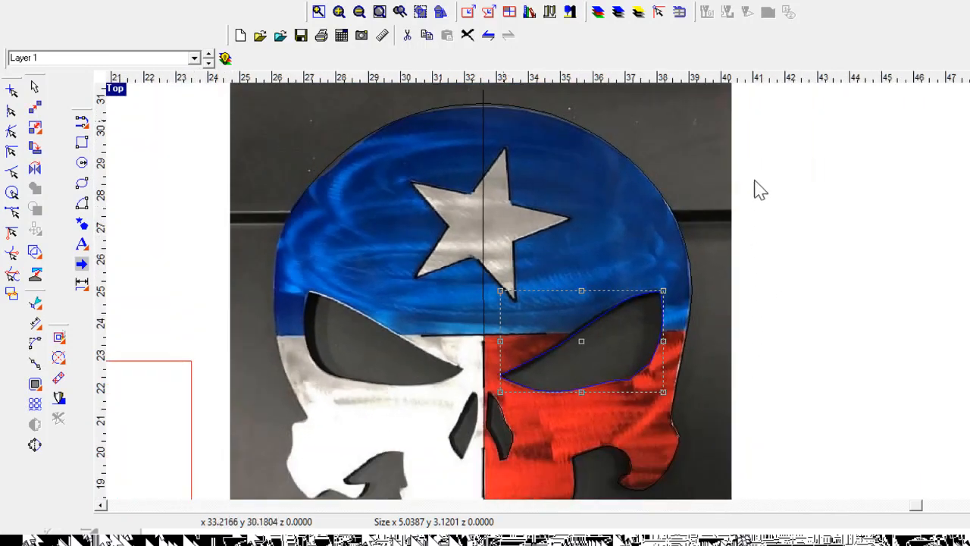
scroll(750, 193, "up", 1)
scroll(704, 262, "up", 2)
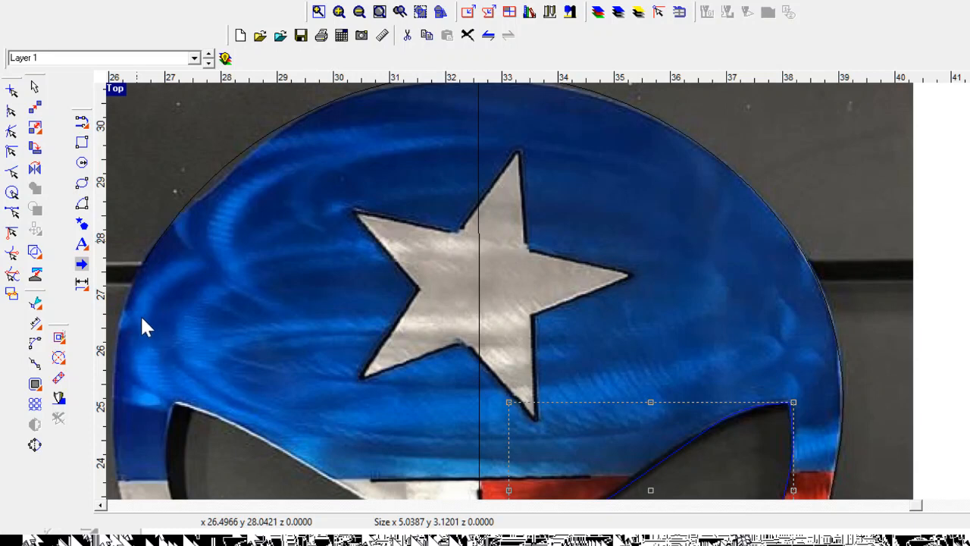
left_click(82, 224)
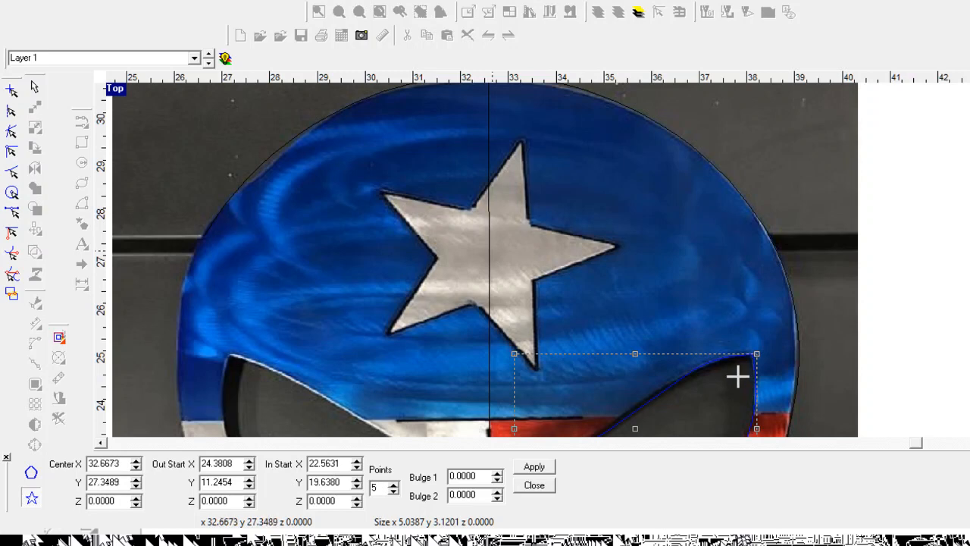
left_click(490, 250)
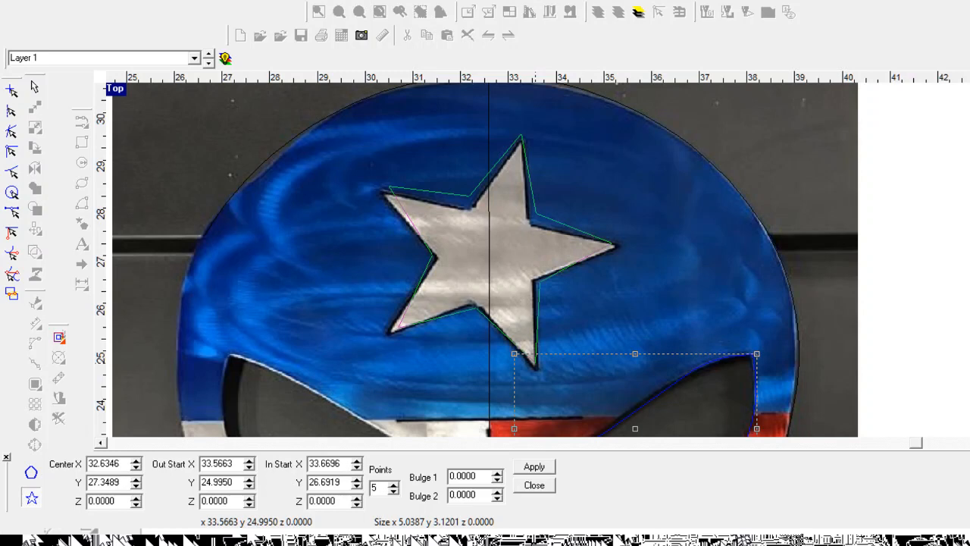
key("Escape")
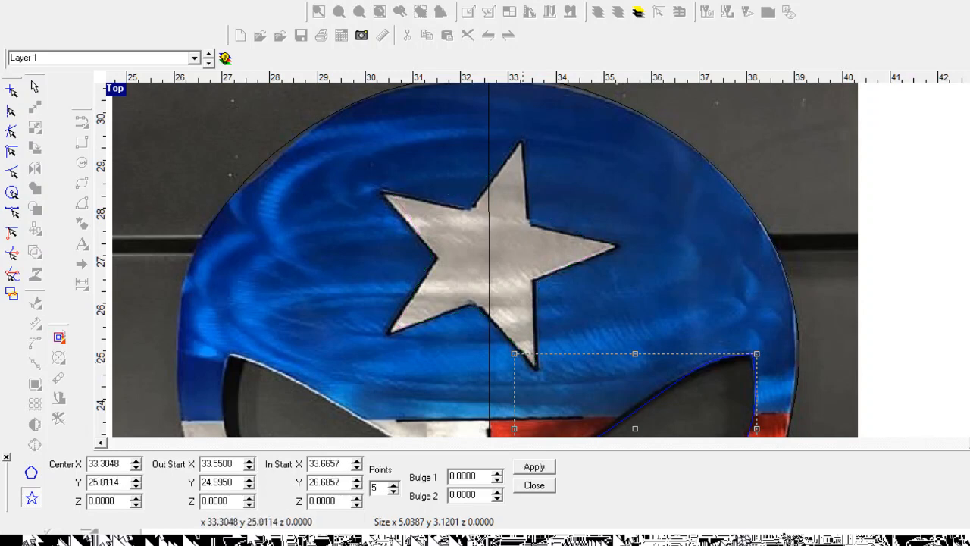
key("Escape")
- Move the reference photo about 29 units to the right, clear of the traced half skull
scroll(383, 367, "down", 2)
scroll(665, 520, "down", 1)
scroll(644, 458, "up", 3)
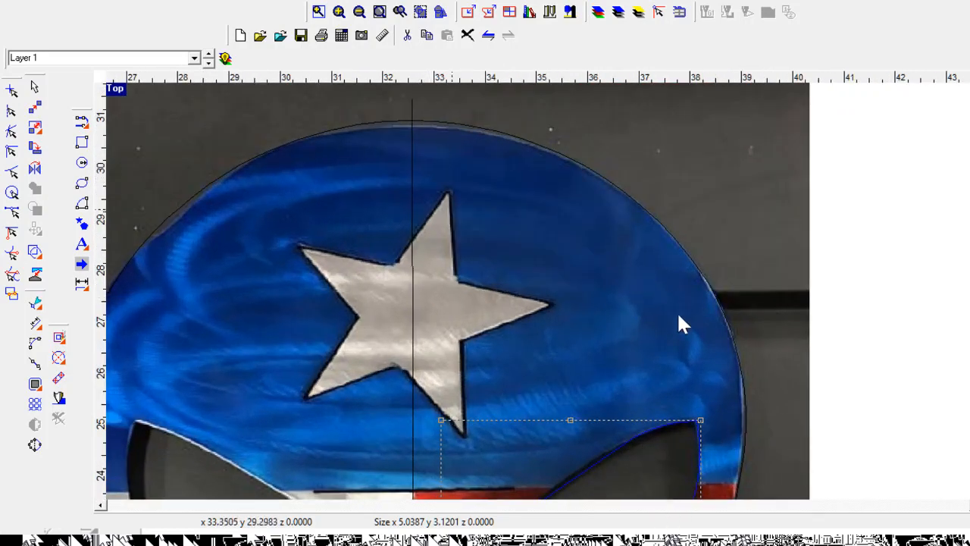
scroll(678, 316, "down", 2)
scroll(641, 260, "up", 1)
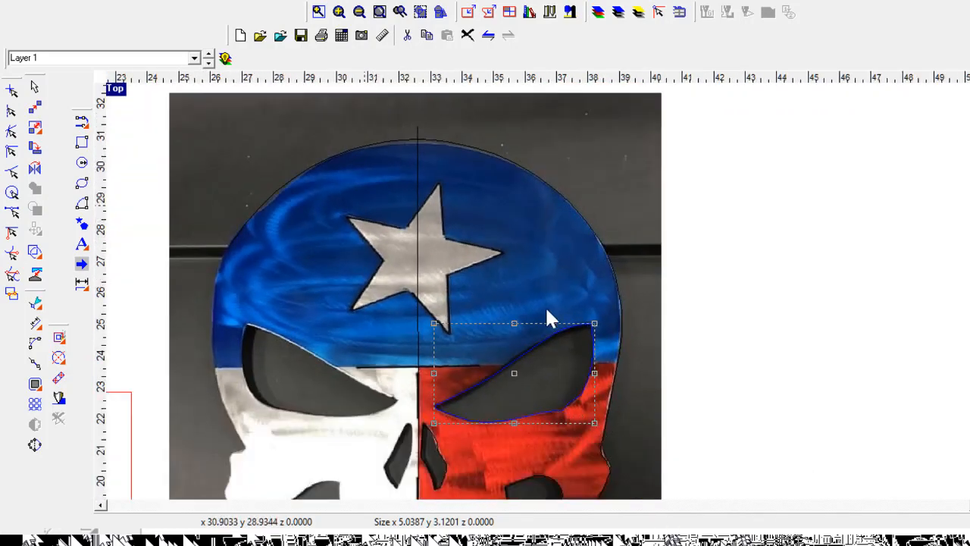
left_click(567, 339)
scroll(572, 335, "up", 4)
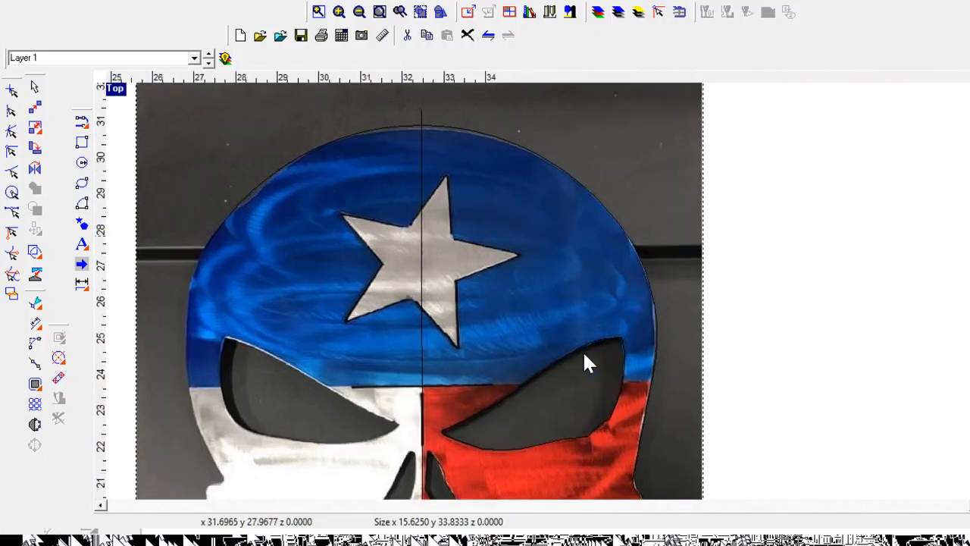
scroll(590, 407, "up", 3)
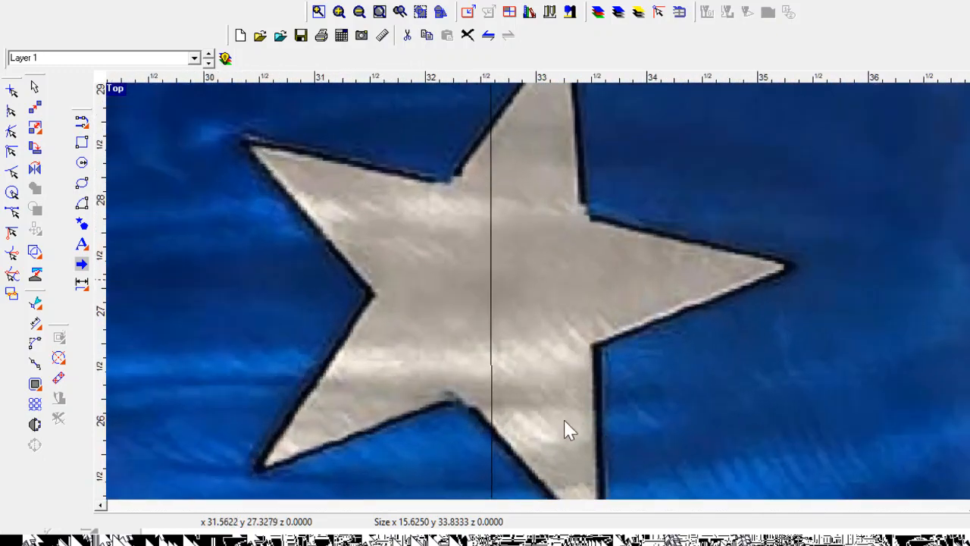
scroll(532, 447, "down", 7)
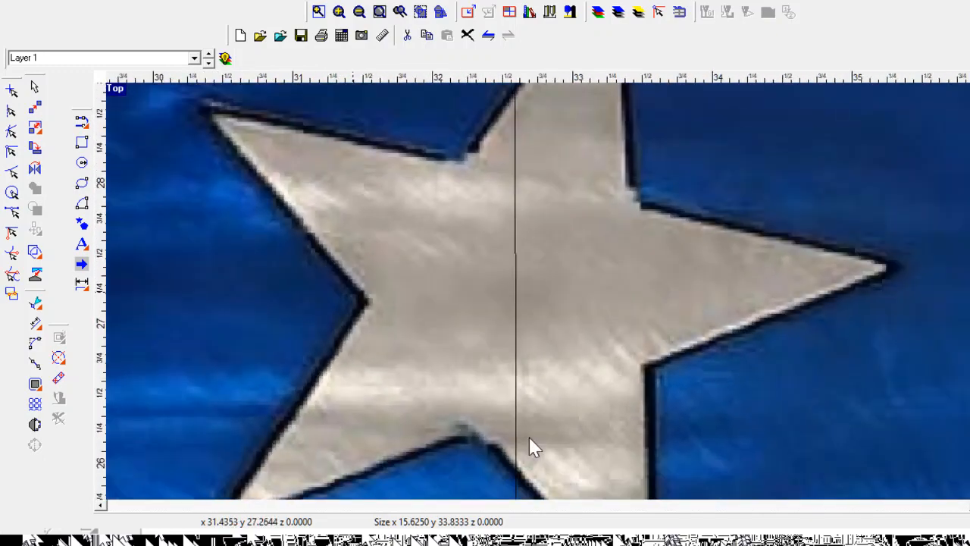
scroll(523, 438, "down", 3)
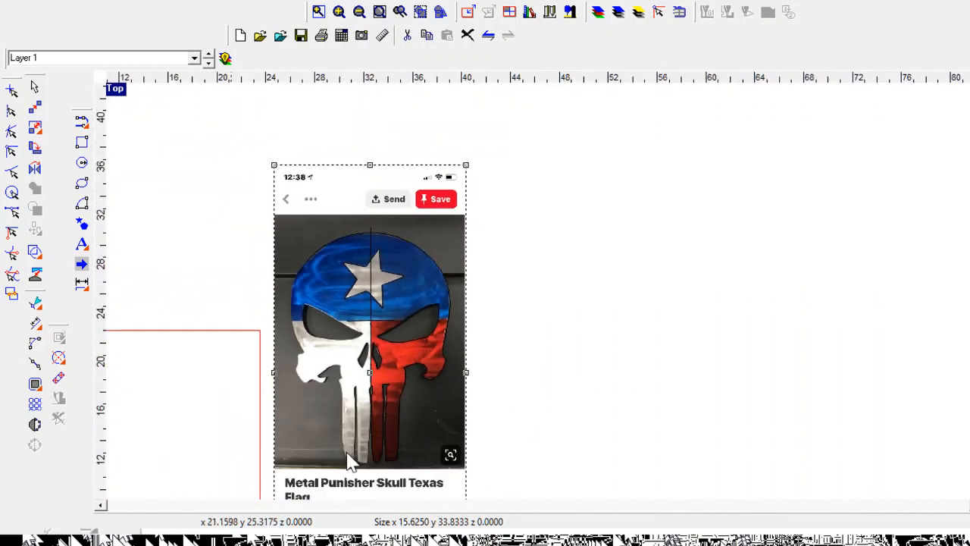
scroll(411, 253, "down", 2)
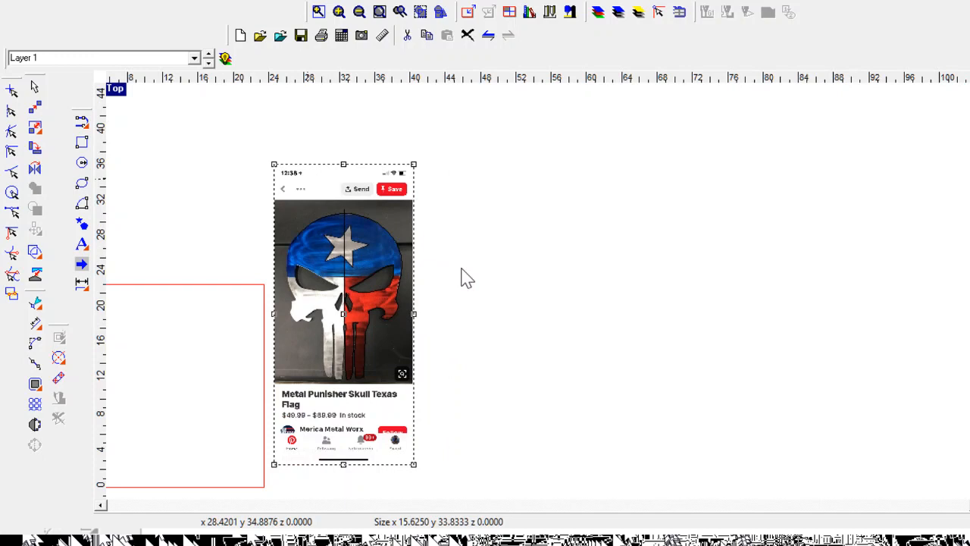
left_click_drag(462, 268, 844, 256)
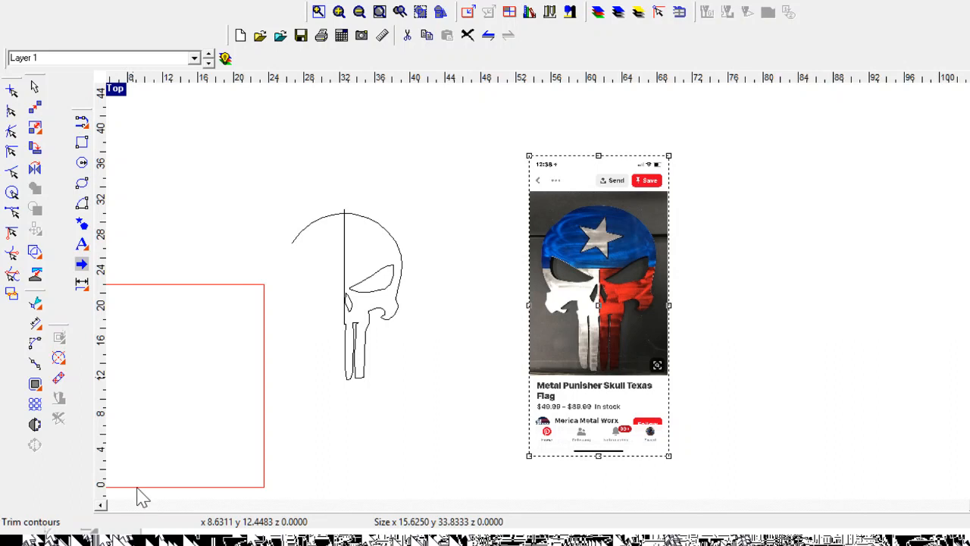
- Trim away the dome arc left of the centre line and the centre line itself, using the By Boundaries method
scroll(400, 205, "up", 5)
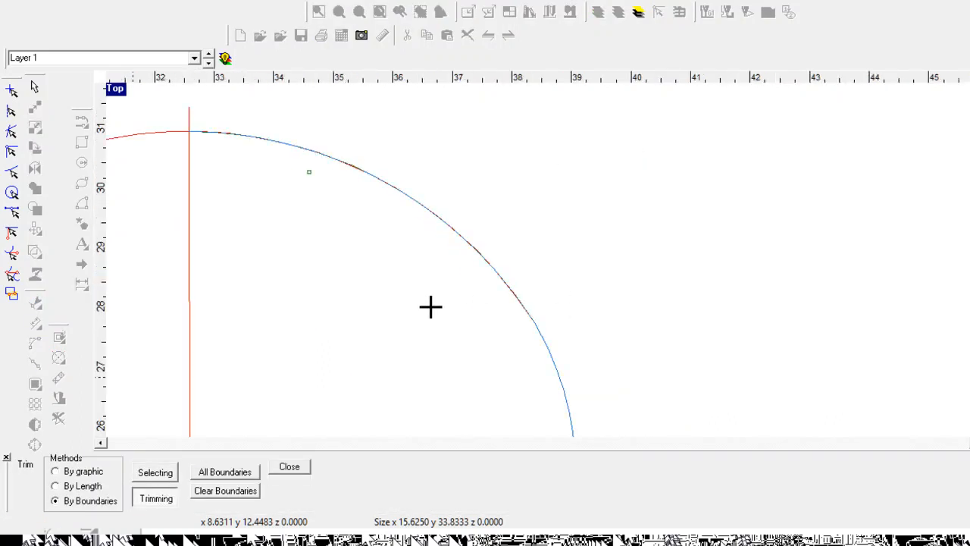
scroll(378, 268, "down", 1)
scroll(550, 321, "down", 1)
left_click(307, 283)
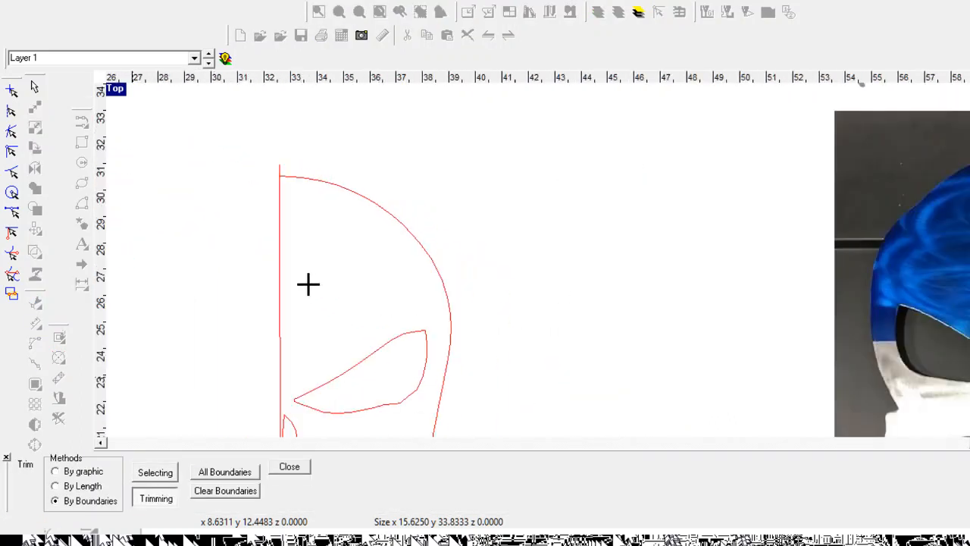
scroll(416, 227, "down", 2)
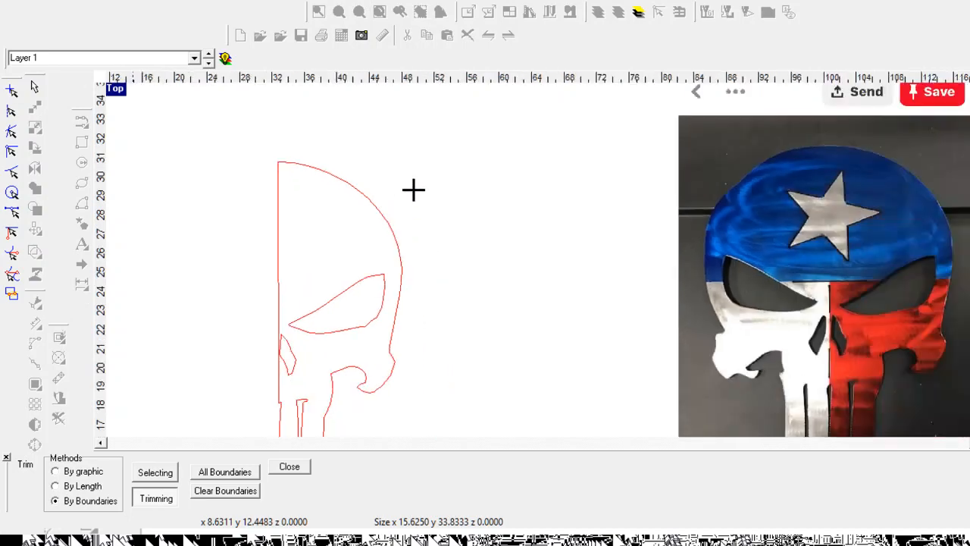
scroll(411, 288, "up", 1)
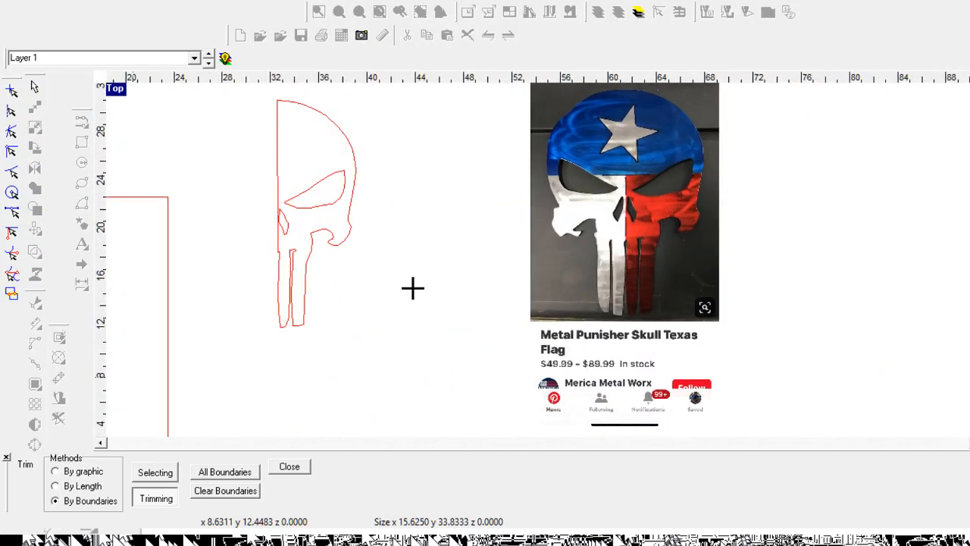
left_click(415, 243)
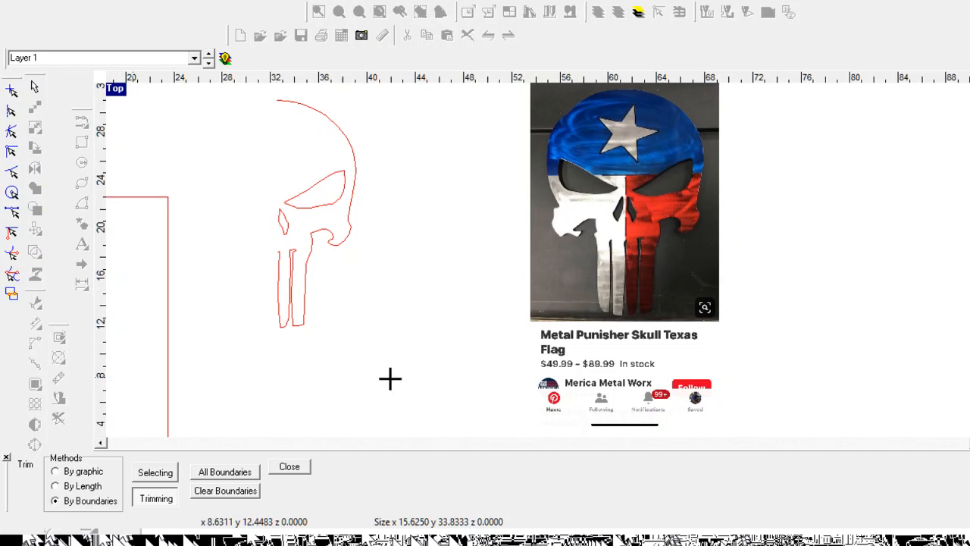
key("Escape")
- Select the traced half skull with its openings and mirror a copy horizontally across its left edge
scroll(534, 470, "down", 2)
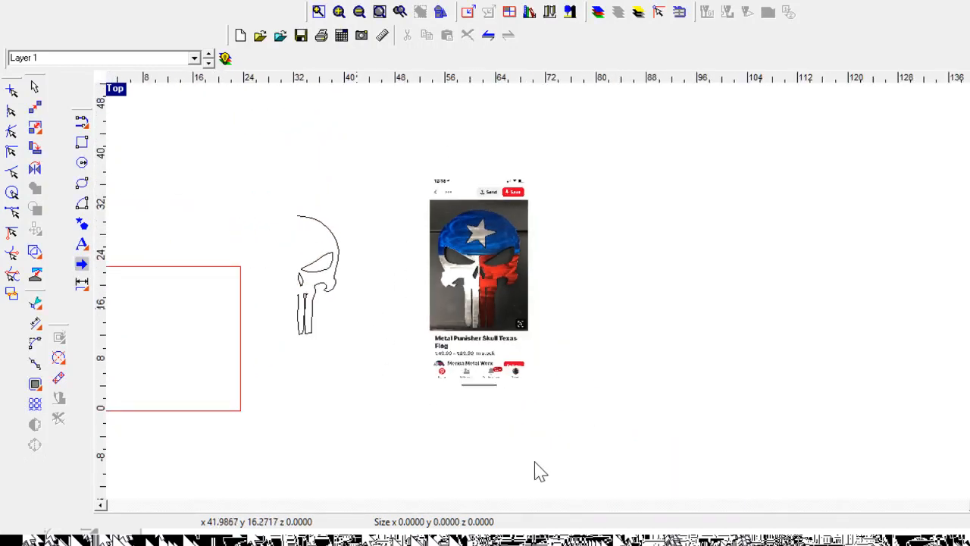
scroll(277, 305, "up", 1)
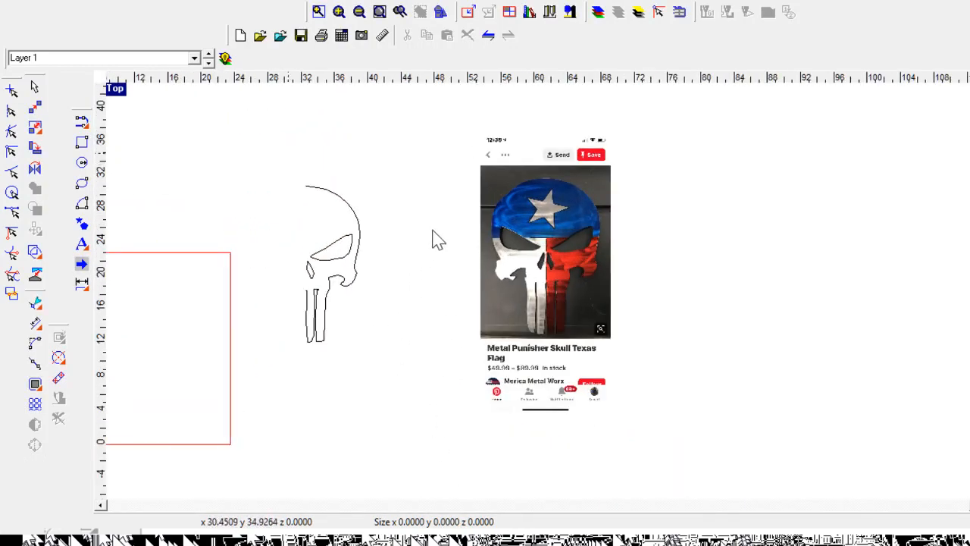
left_click_drag(288, 153, 409, 385)
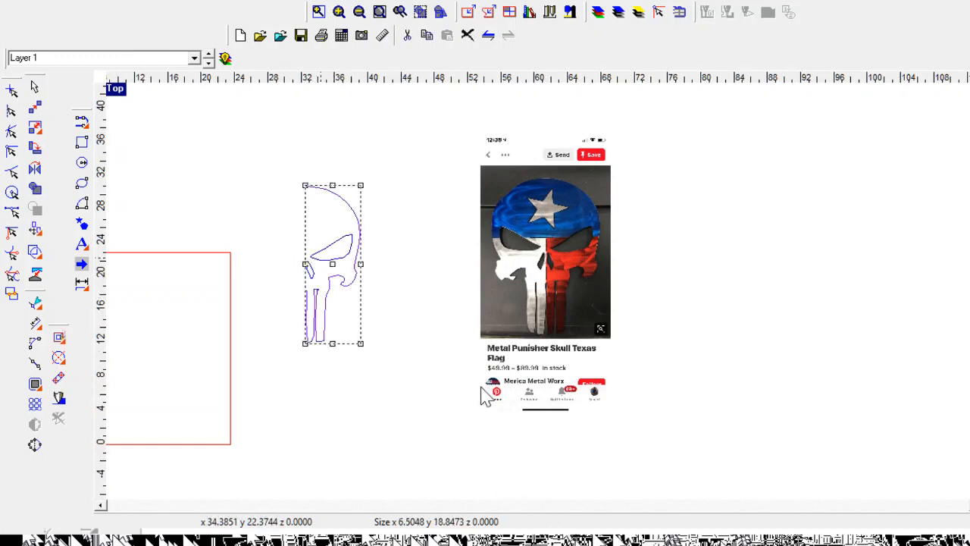
left_click(548, 415)
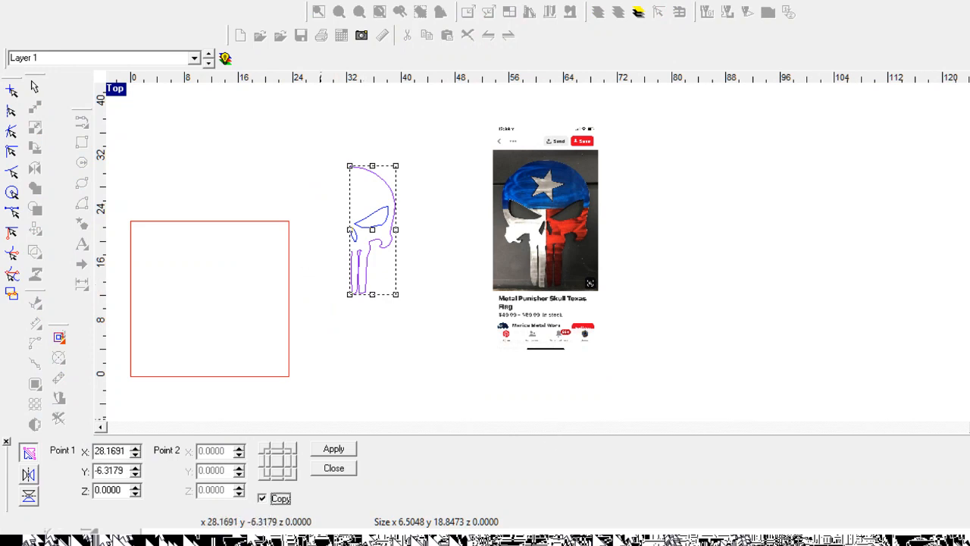
left_click(29, 474)
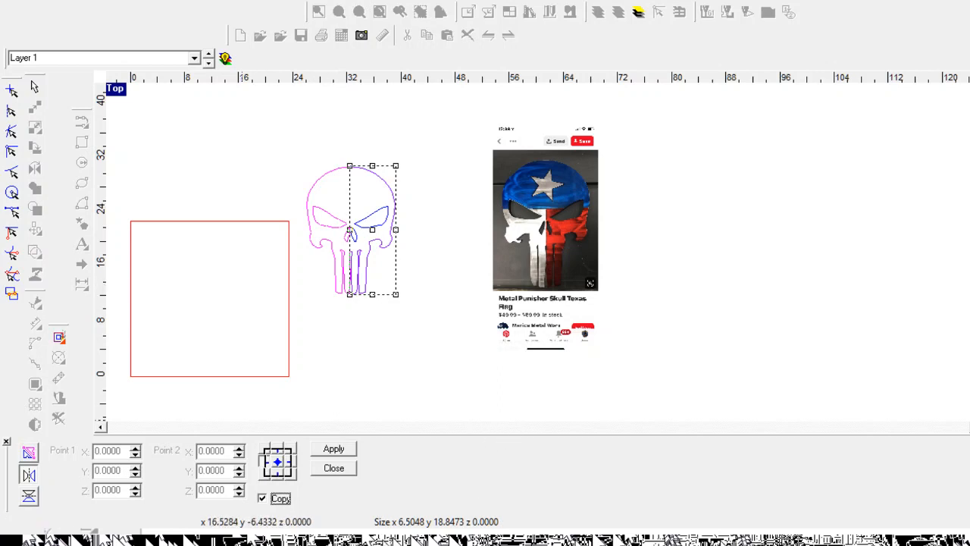
left_click(289, 448)
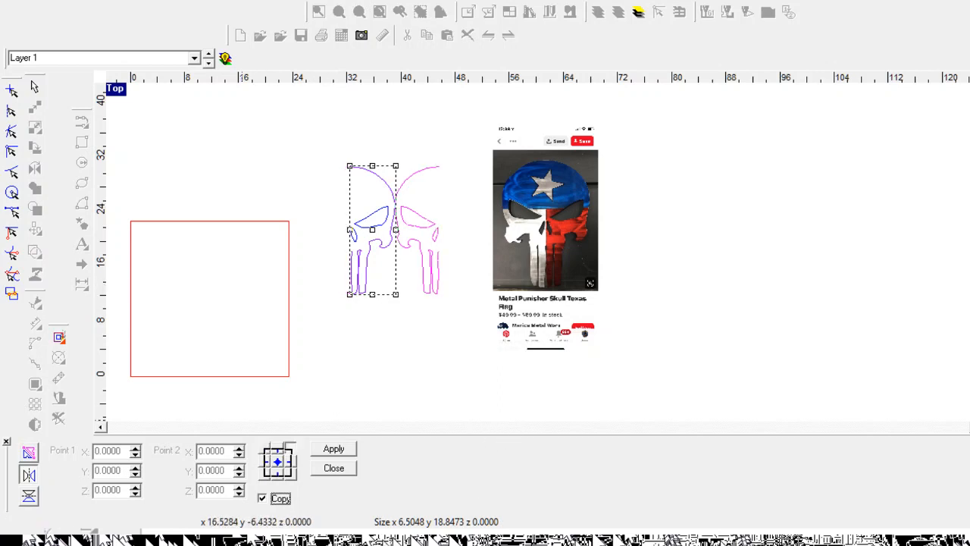
left_click(277, 472)
left_click(265, 473)
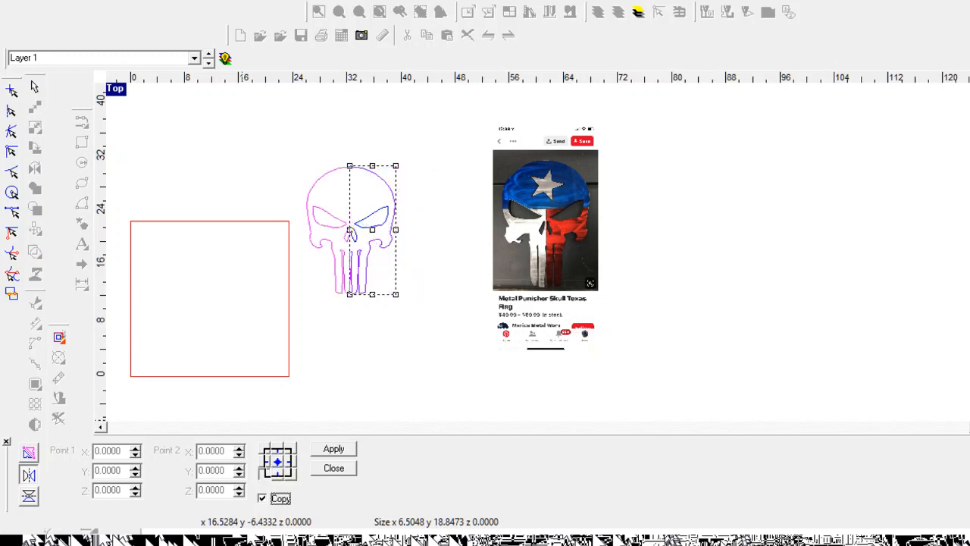
left_click(333, 449)
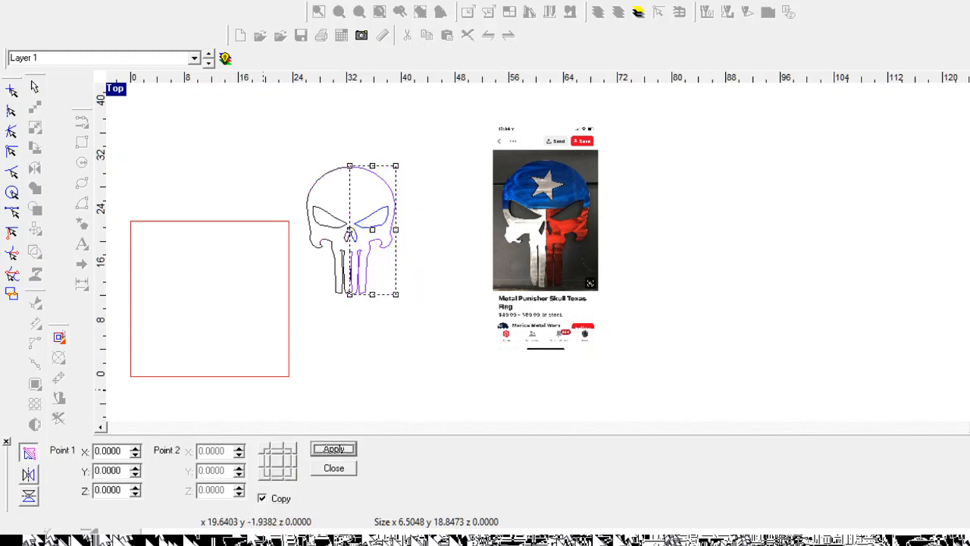
left_click(333, 467)
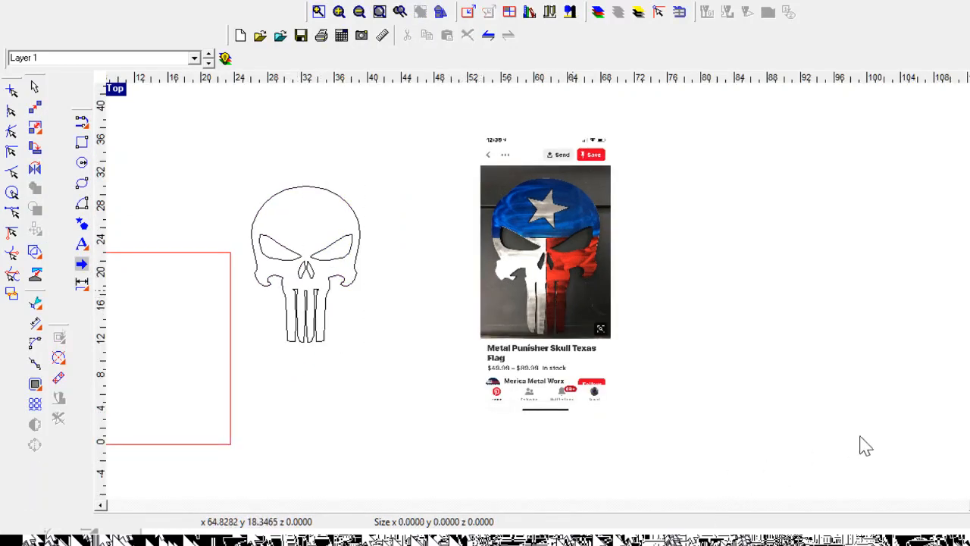
- Draw a five-point star on the skull's forehead, centred at about X 32.8, Y 27.0, with an outer point at about X 33.6, Y 24.3
scroll(863, 437, "up", 2)
scroll(862, 437, "up", 2)
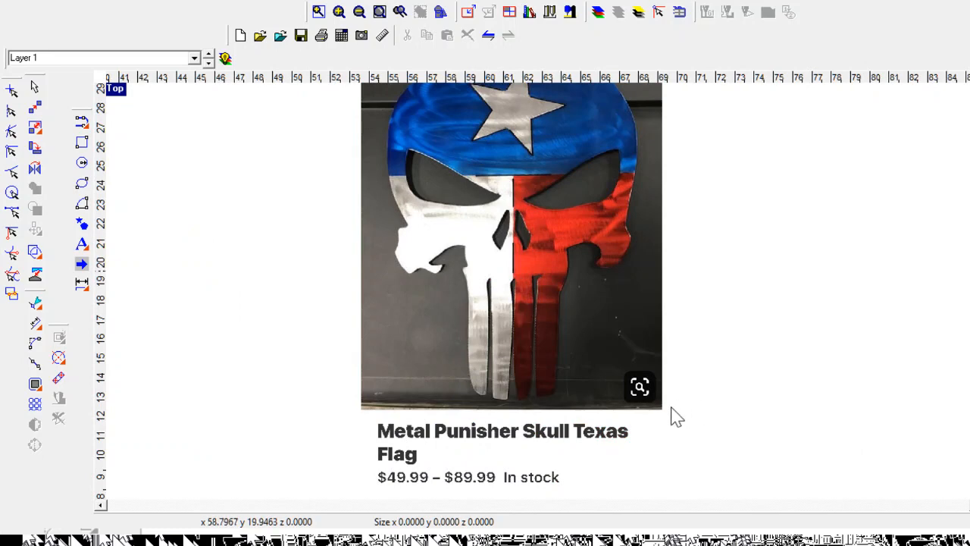
scroll(876, 487, "down", 3)
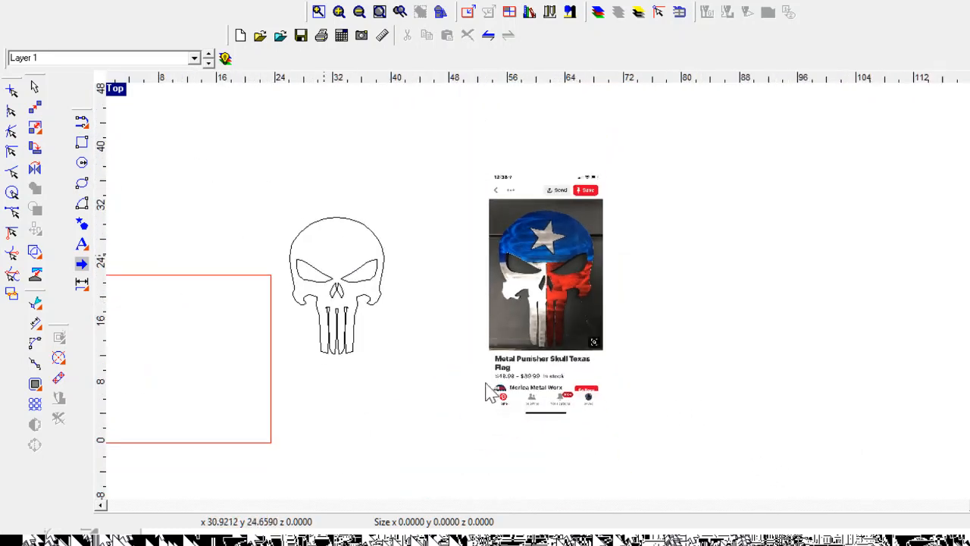
scroll(487, 386, "up", 2)
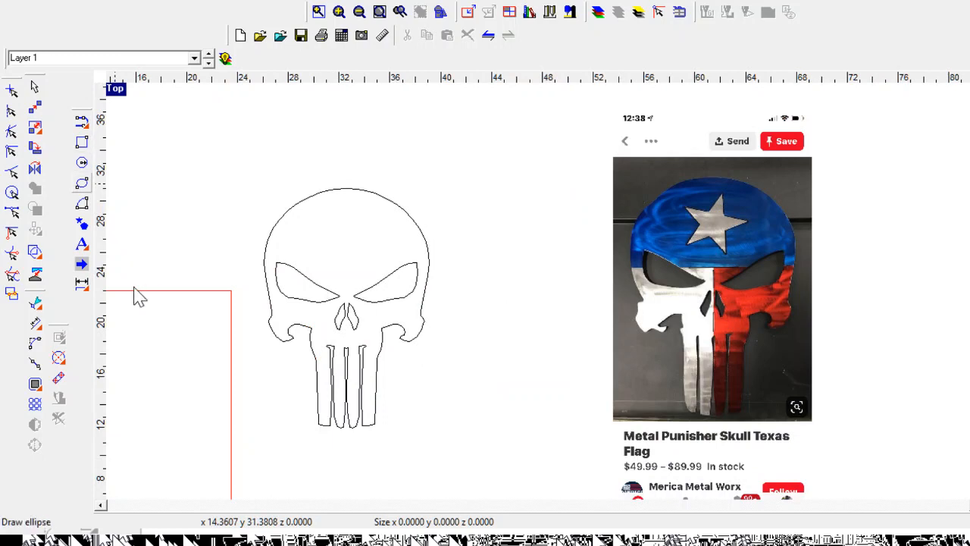
left_click(82, 224)
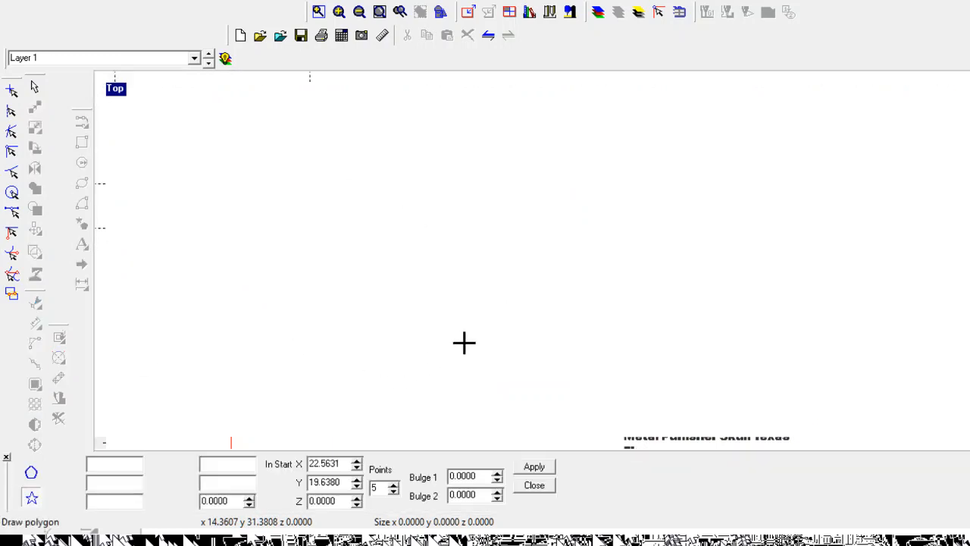
left_click(563, 324)
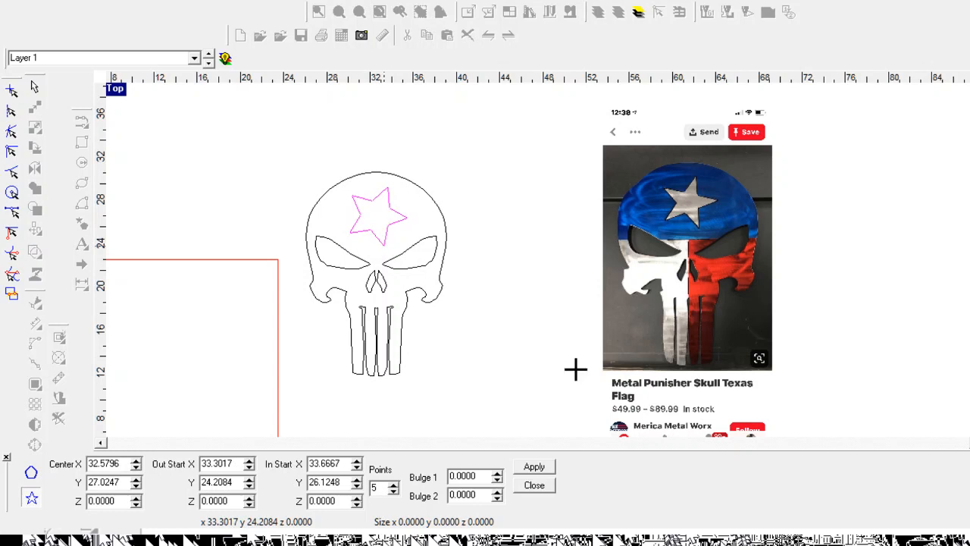
left_click(575, 370)
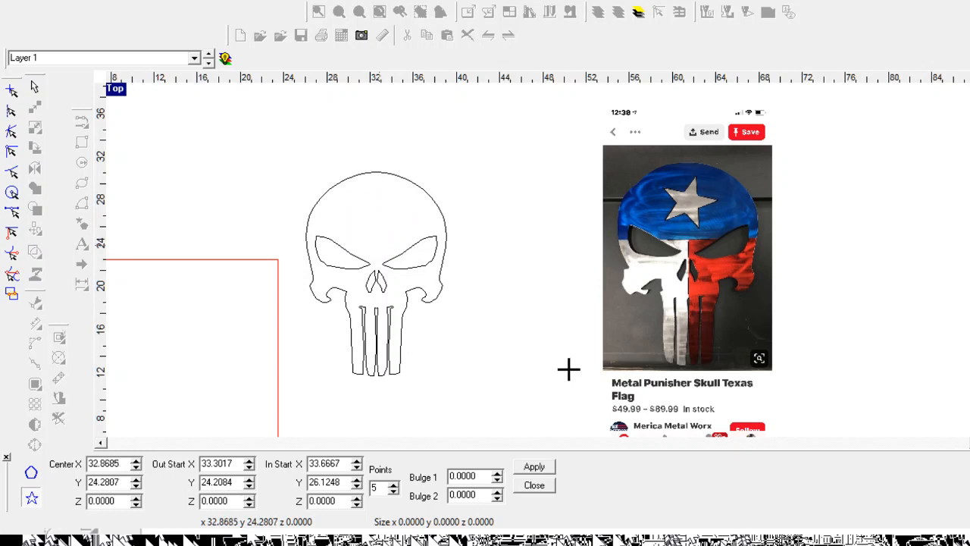
left_click(558, 322)
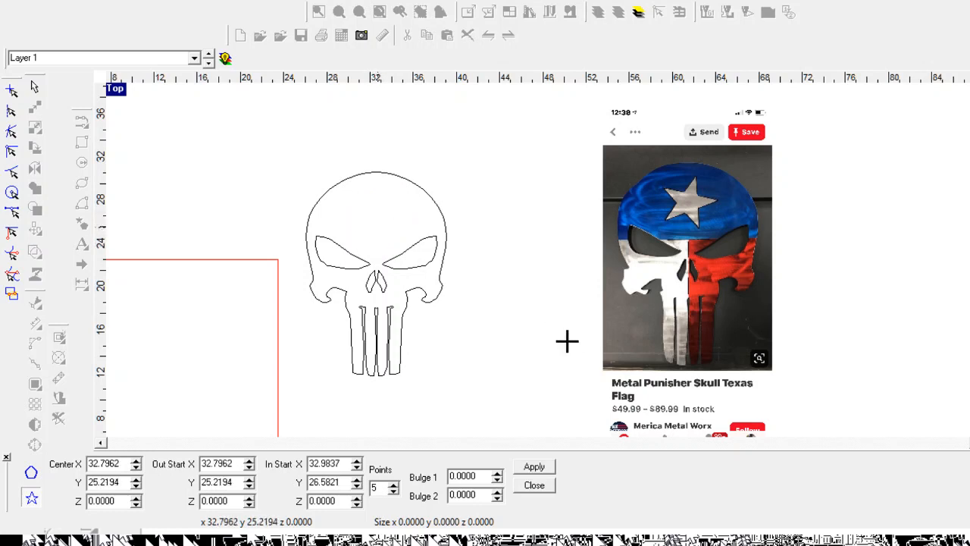
left_click(569, 324)
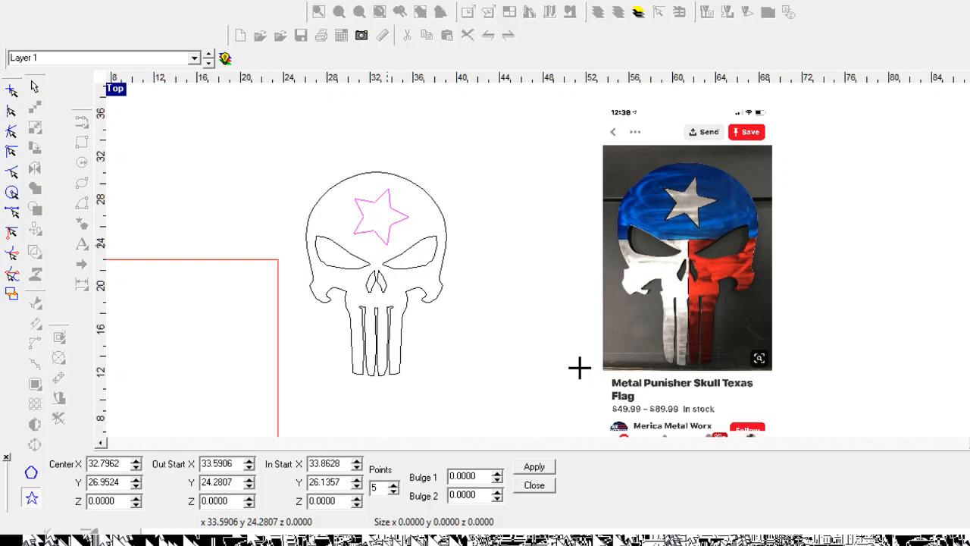
left_click(579, 367)
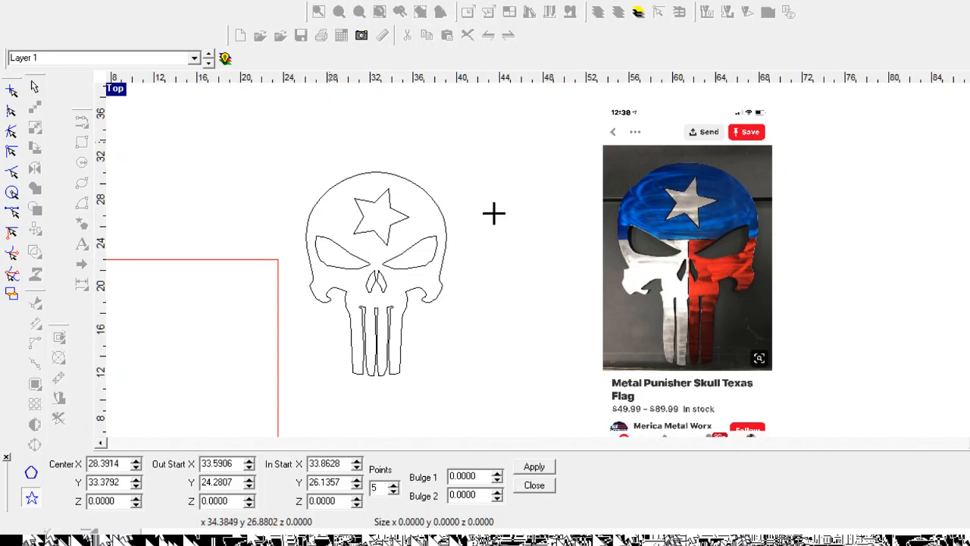
key("Escape")
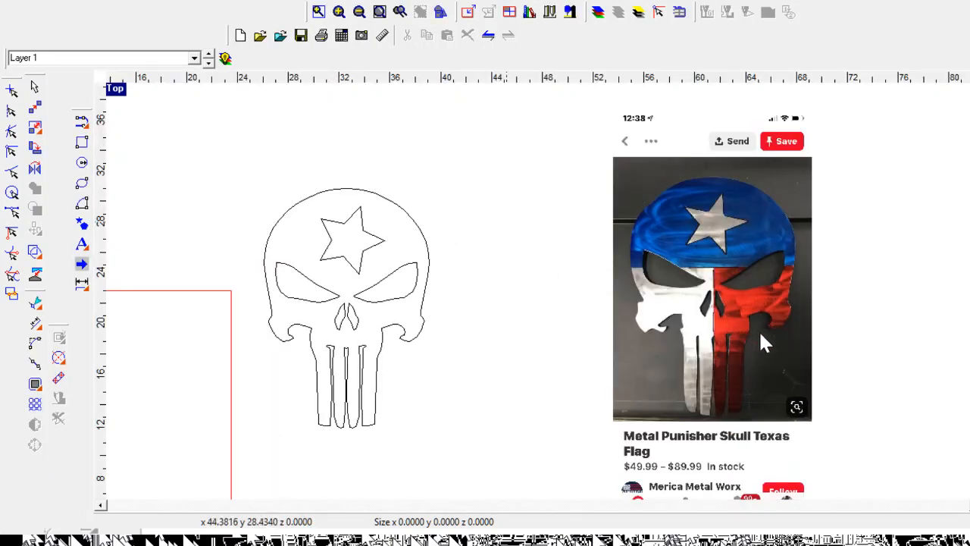
- Select the whole skull outline with its star, eye and nose openings and join its open contours
scroll(759, 332, "down", 2)
scroll(657, 278, "up", 2)
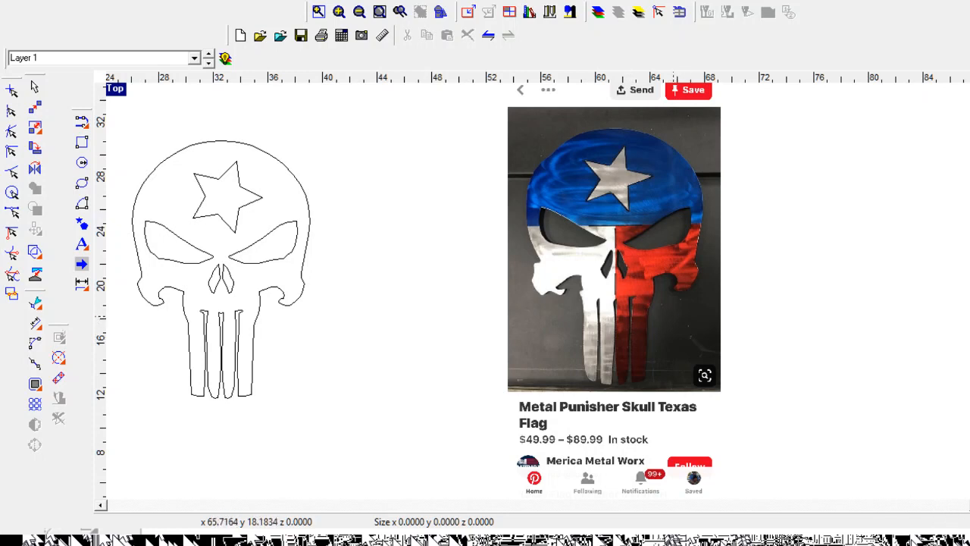
scroll(812, 330, "down", 3)
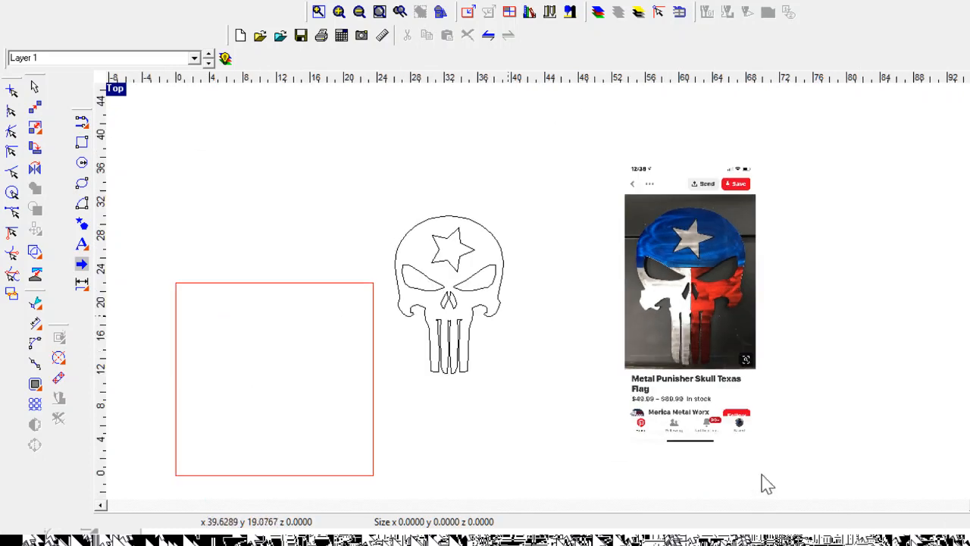
scroll(463, 311, "up", 3)
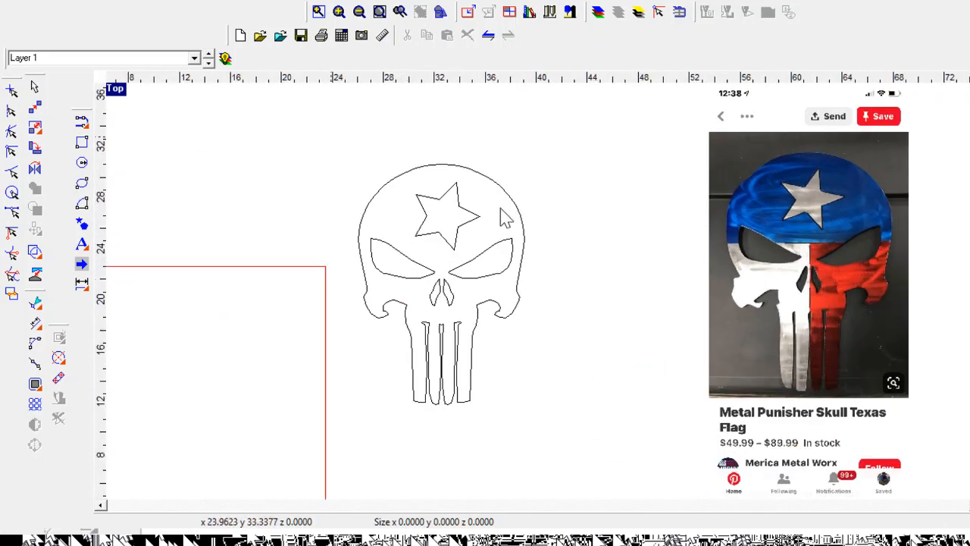
left_click_drag(331, 134, 591, 453)
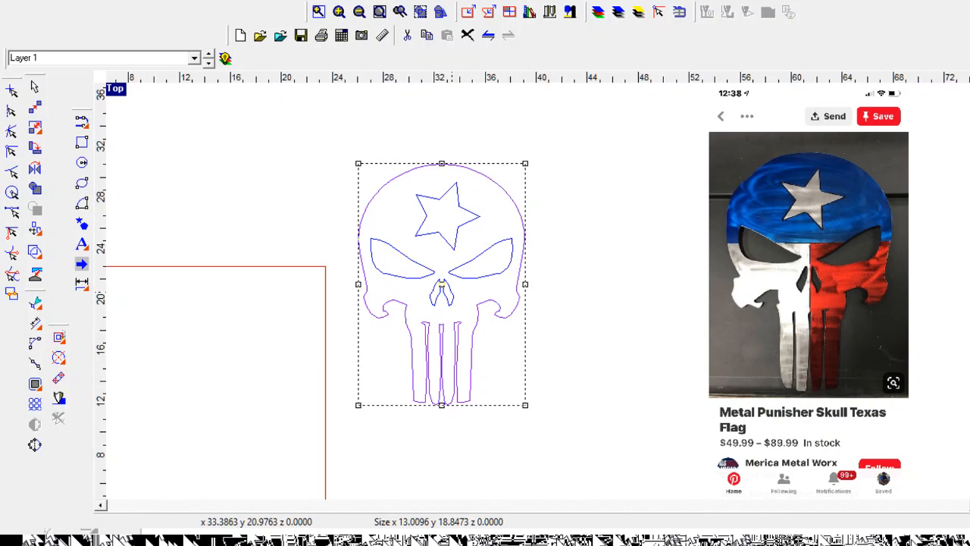
scroll(606, 457, "up", 2)
scroll(637, 493, "up", 1)
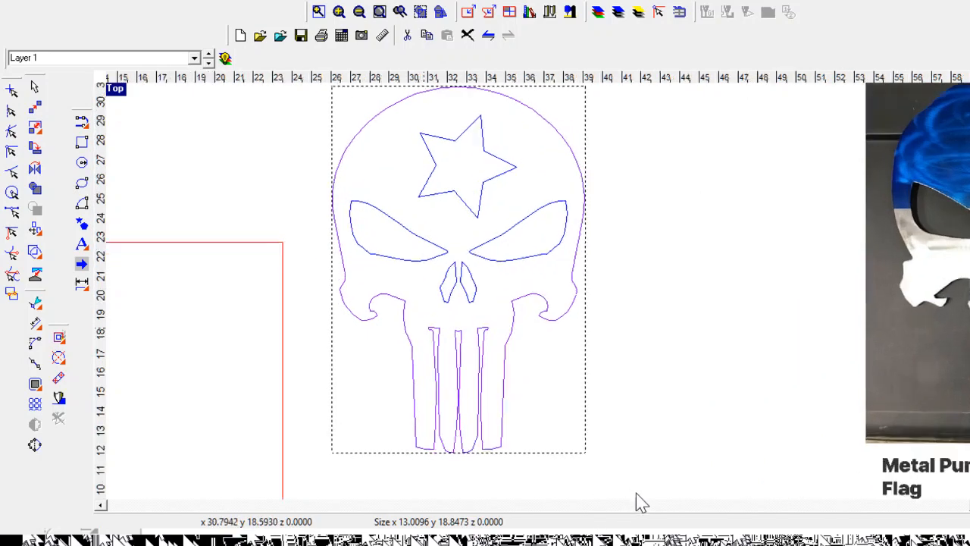
scroll(637, 494, "up", 1)
scroll(673, 518, "down", 2)
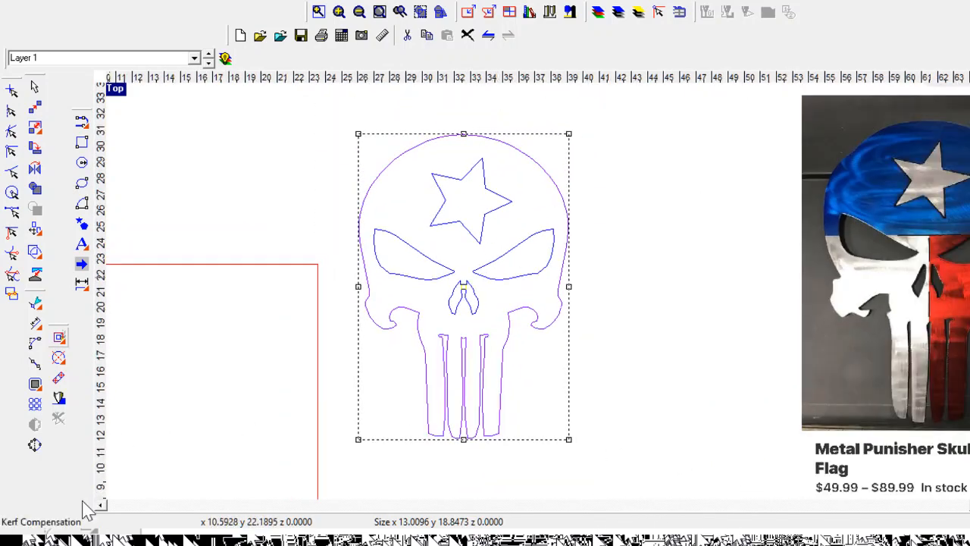
left_click(34, 363)
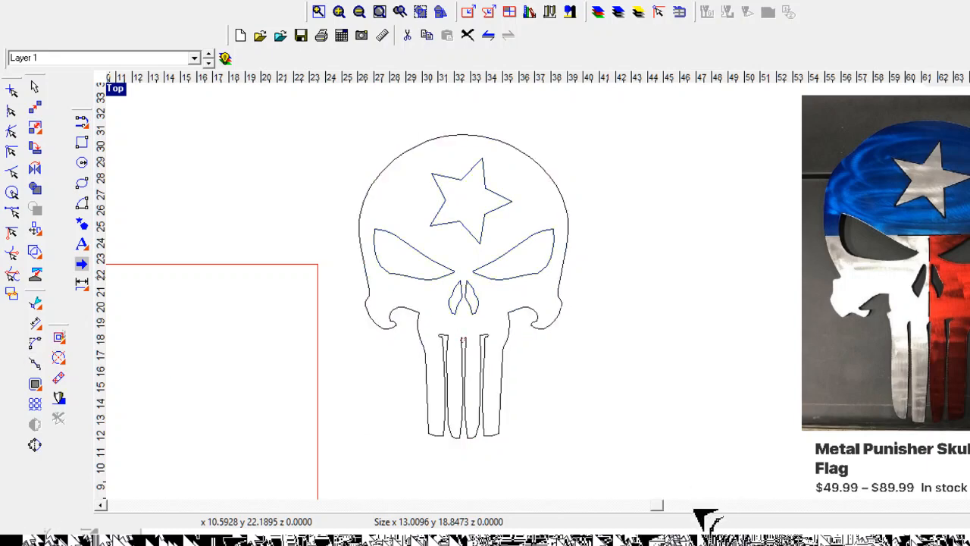
- Close the gap at the top of the middle tooth slot by bringing its two end nodes together at about X 32.58, Y 18.41
scroll(700, 515, "up", 5)
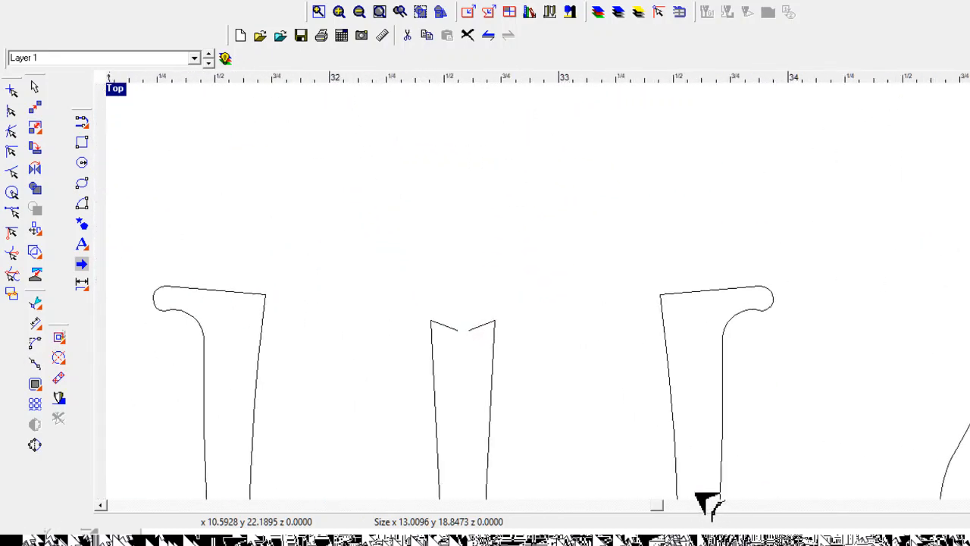
scroll(704, 504, "up", 4)
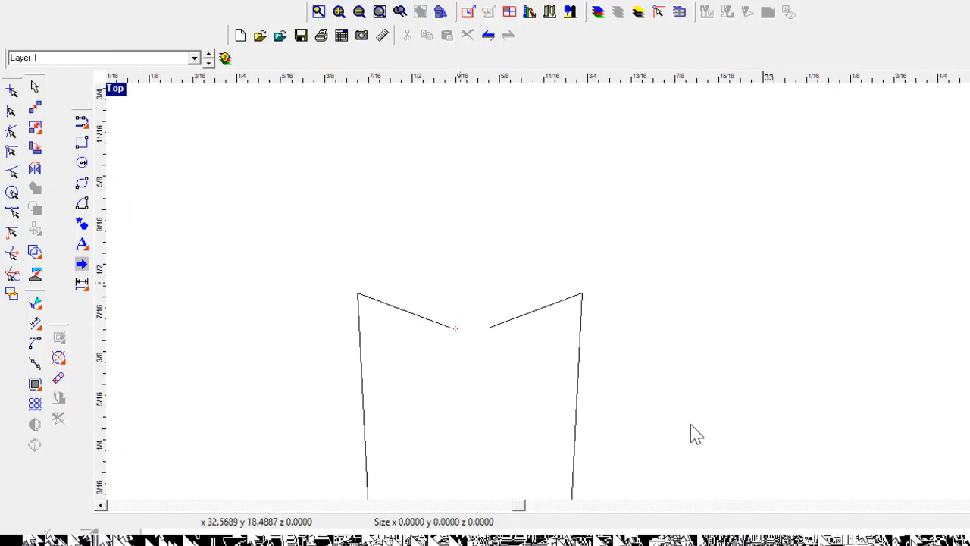
left_click(41, 406)
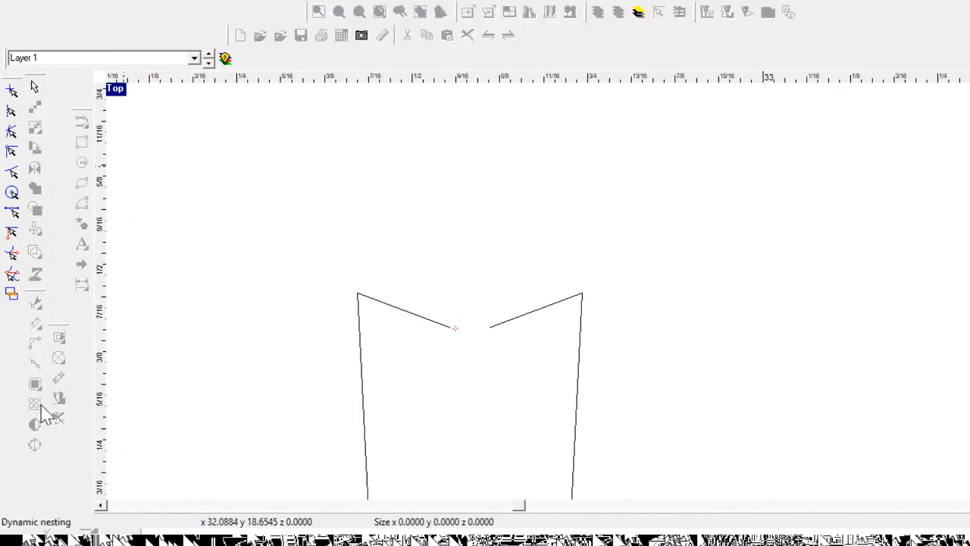
left_click(11, 152)
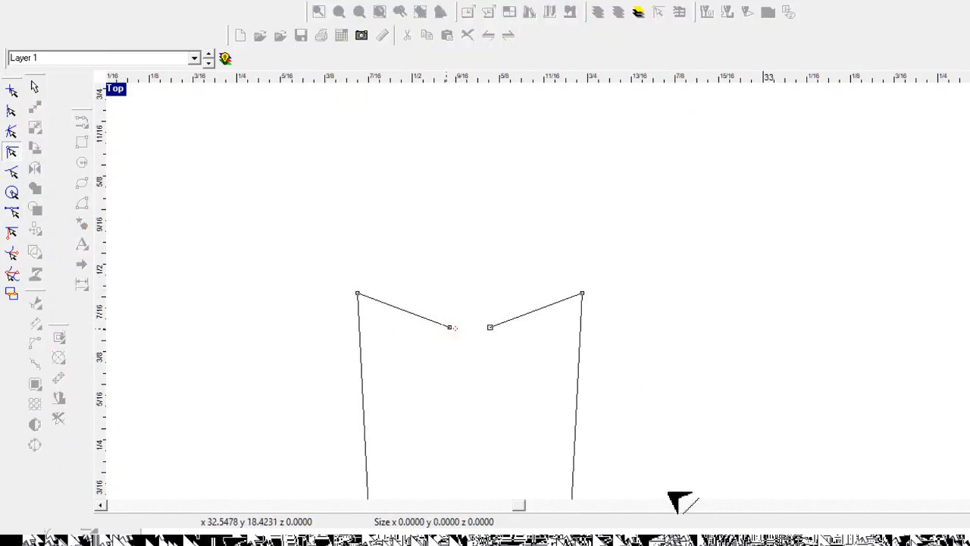
left_click_drag(450, 327, 467, 338)
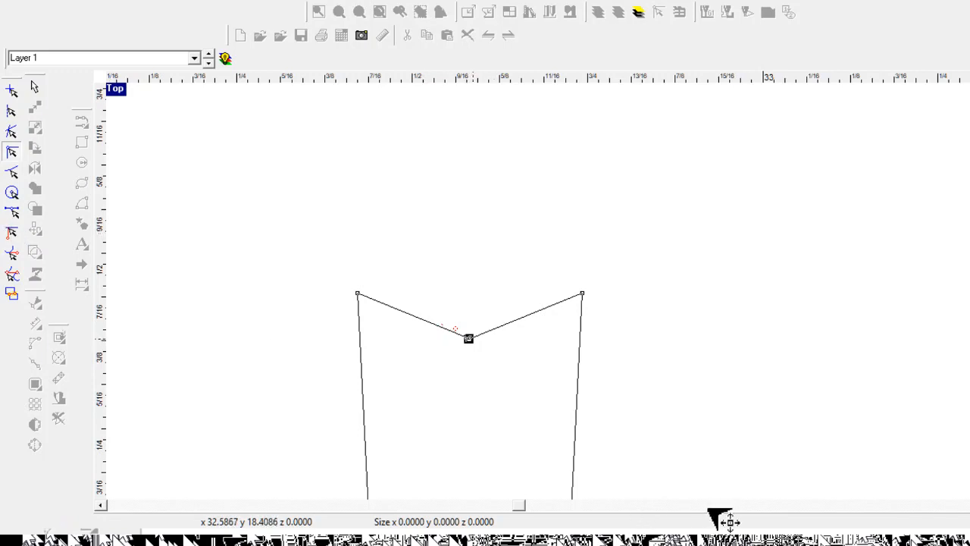
scroll(473, 338, "up", 5)
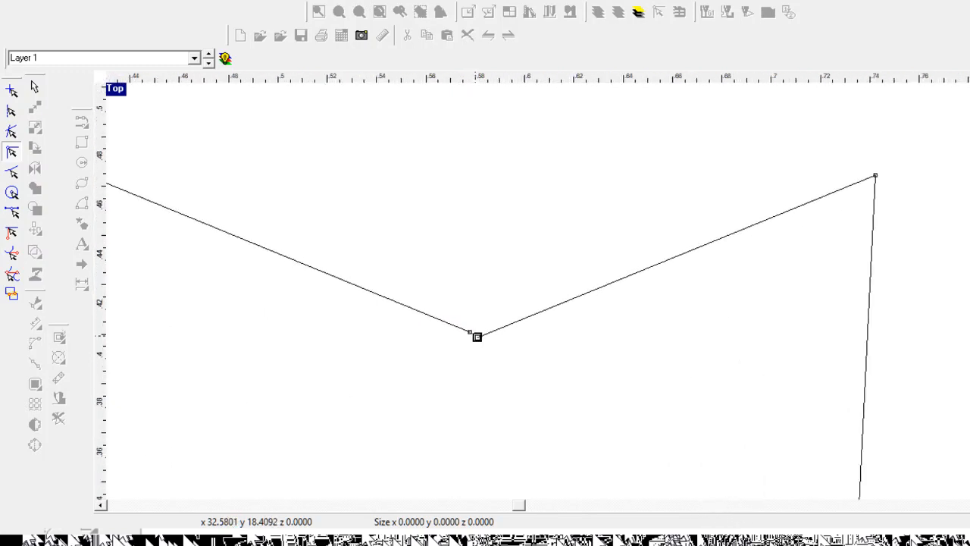
scroll(477, 337, "up", 3)
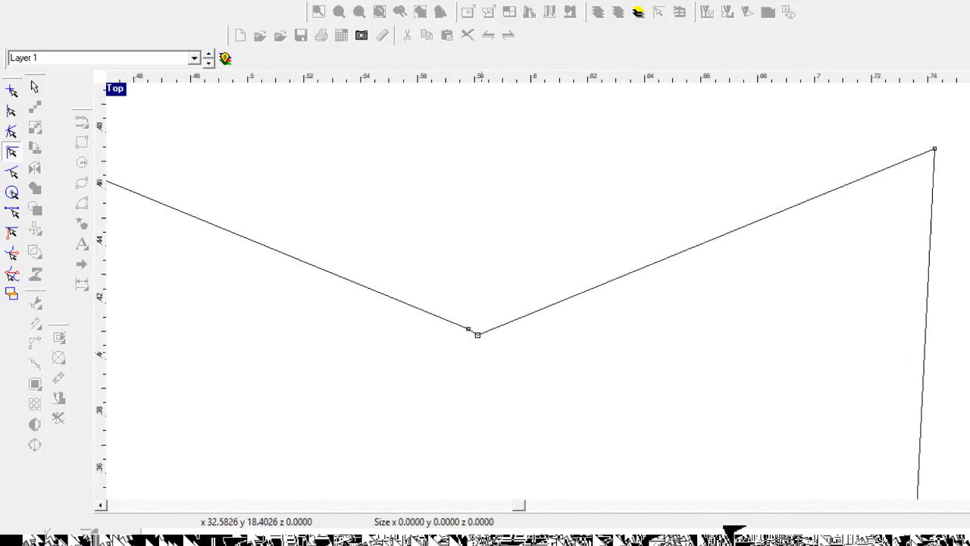
scroll(474, 333, "down", 8)
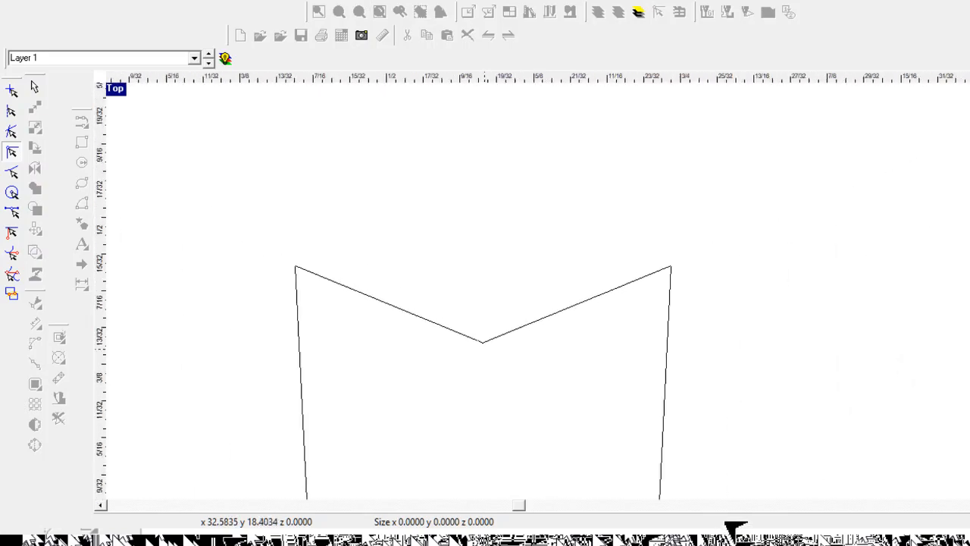
double_click(707, 451)
scroll(452, 342, "down", 8)
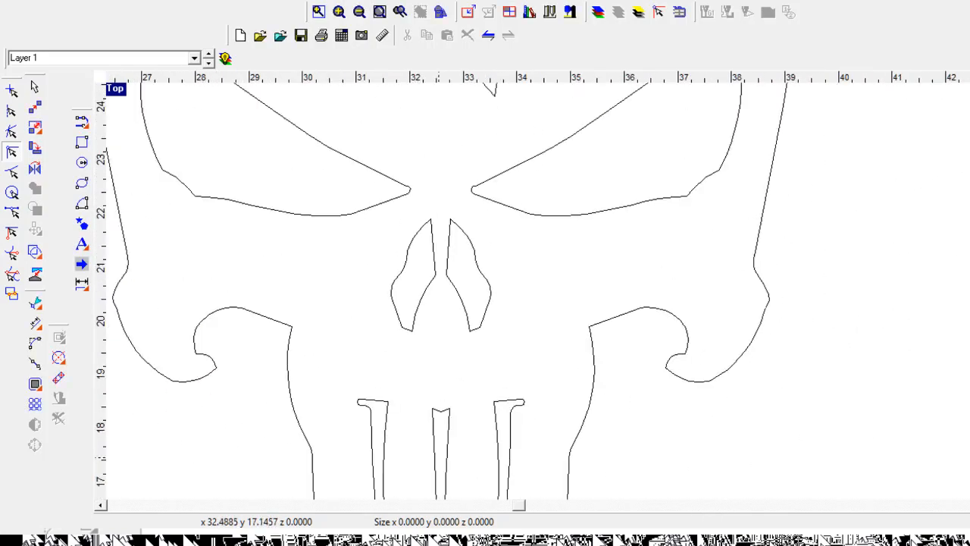
- Select the complete skull with its star and openings and move it about 12 units right and 4 units up, beside the reference photo
scroll(631, 312, "down", 3)
scroll(669, 296, "up", 6)
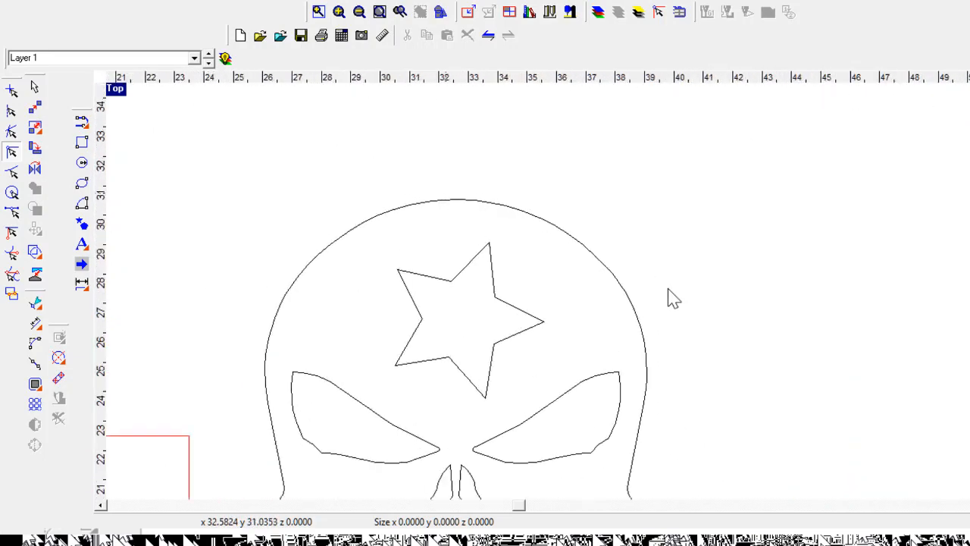
left_click(712, 298)
scroll(693, 300, "down", 4)
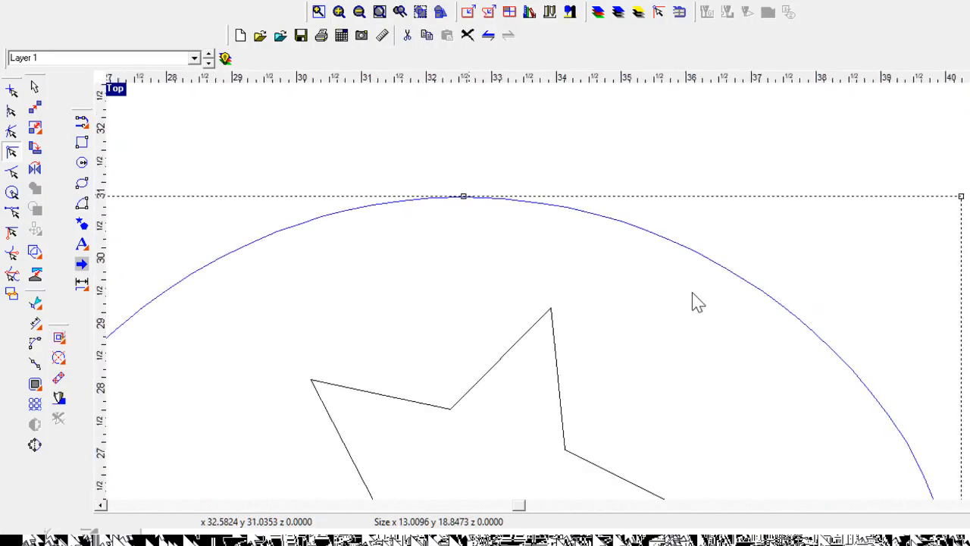
scroll(683, 294, "down", 4)
left_click_drag(323, 160, 570, 475)
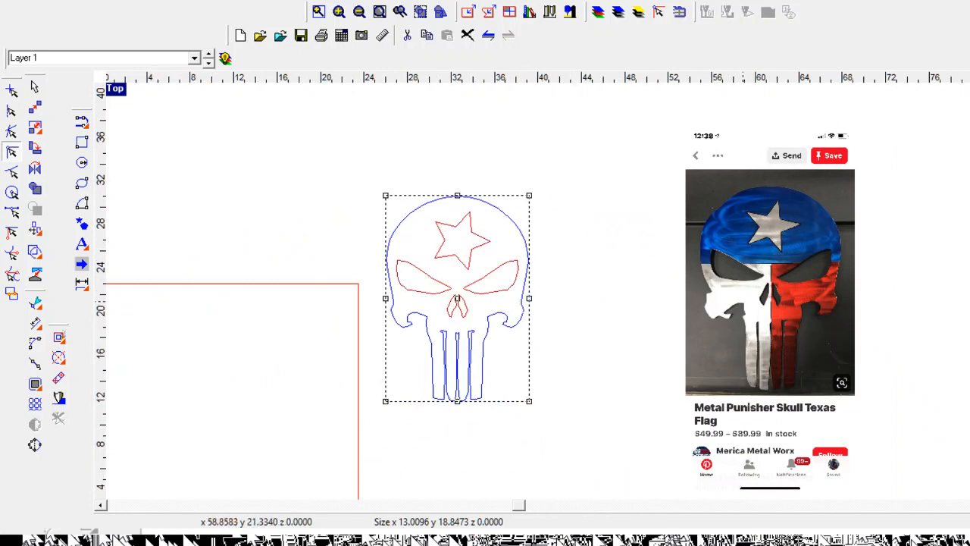
scroll(746, 307, "up", 1)
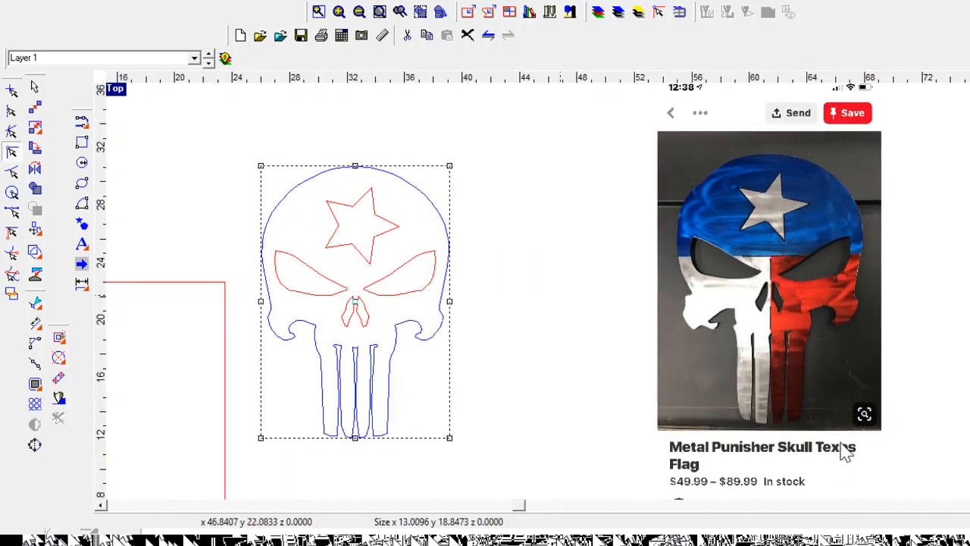
scroll(856, 447, "down", 1)
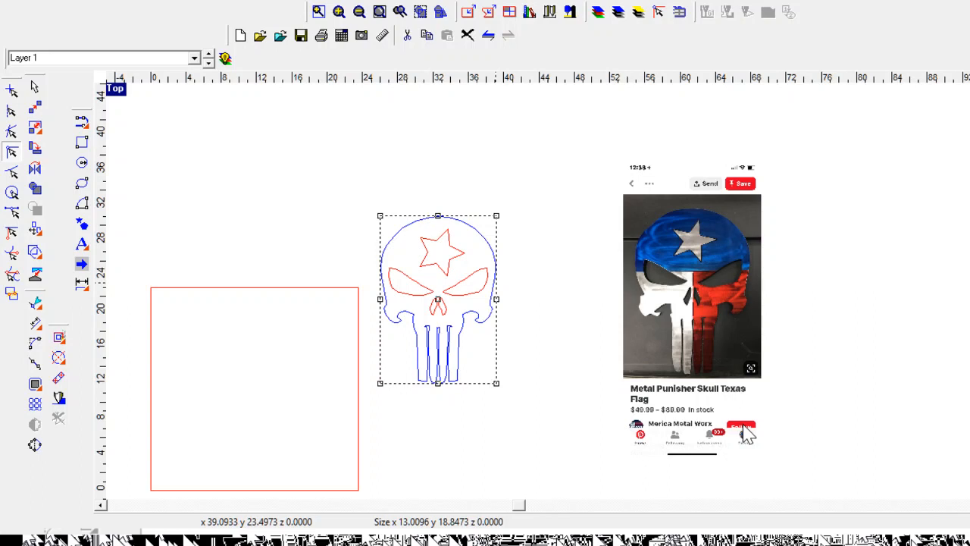
mouse_move(437, 299)
left_mouse_down()
mouse_move(482, 292)
mouse_move(543, 262)
left_mouse_up()
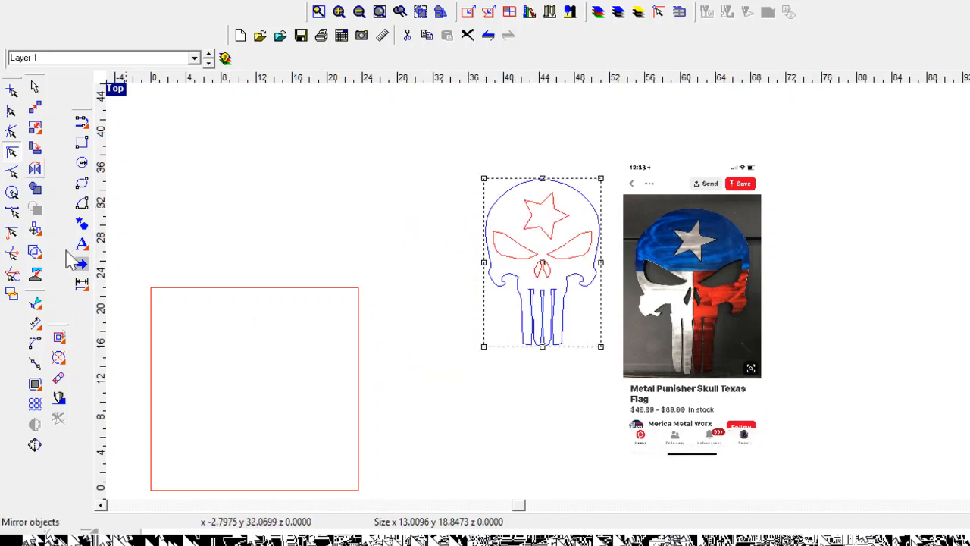
- Import the photo of the tattered flag Punisher skull with the blue stripe and place it over the red plate rectangle
scroll(628, 270, "down", 5)
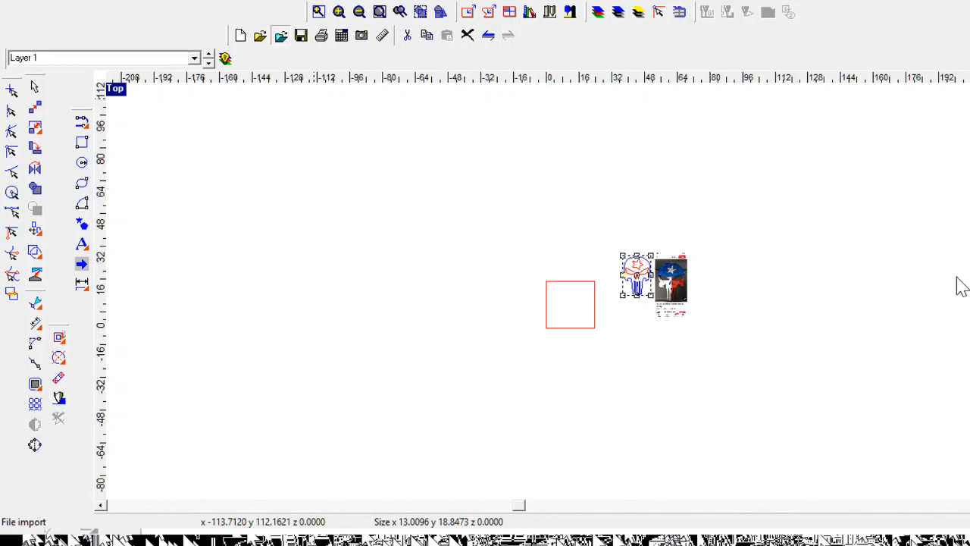
scroll(287, 326, "up", 2)
scroll(455, 504, "up", 3)
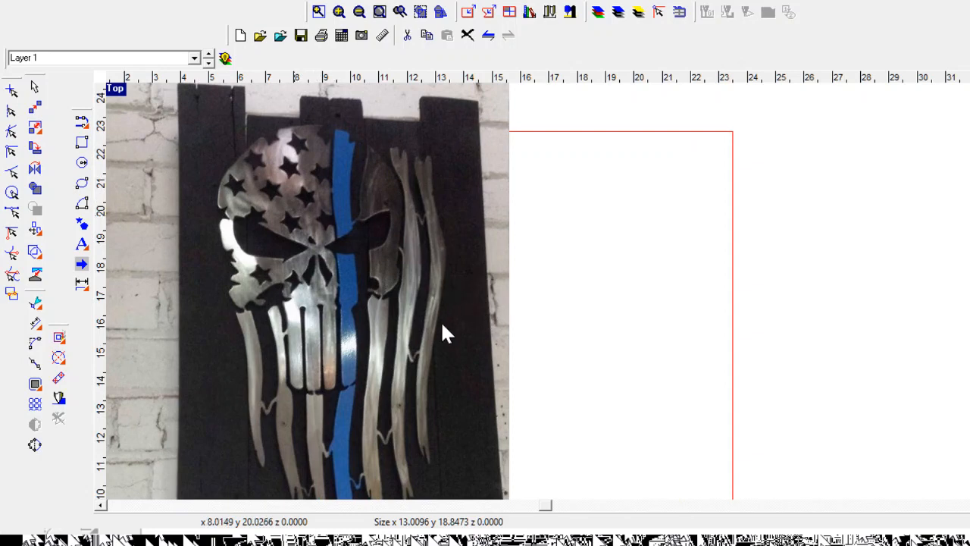
scroll(433, 508, "down", 3)
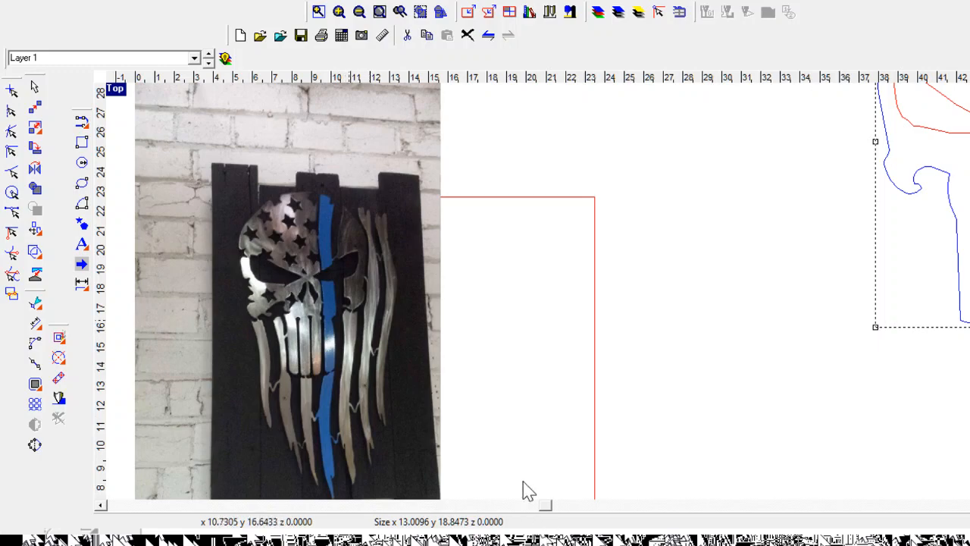
- Move the tattered flag skull photo about 7 units left and 4 units up, partly off the red plate rectangle
scroll(529, 489, "up", 3)
scroll(529, 490, "up", 1)
scroll(523, 500, "down", 4)
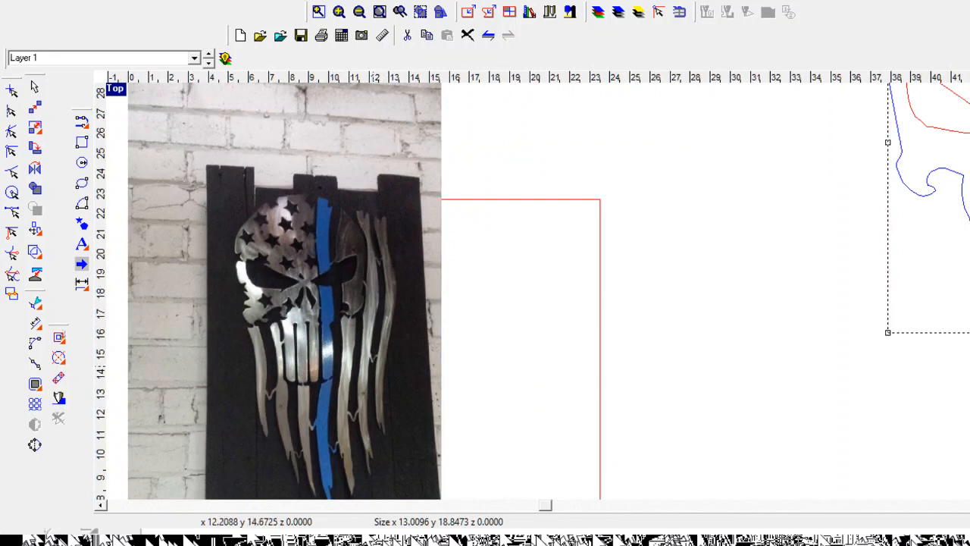
scroll(813, 409, "down", 2)
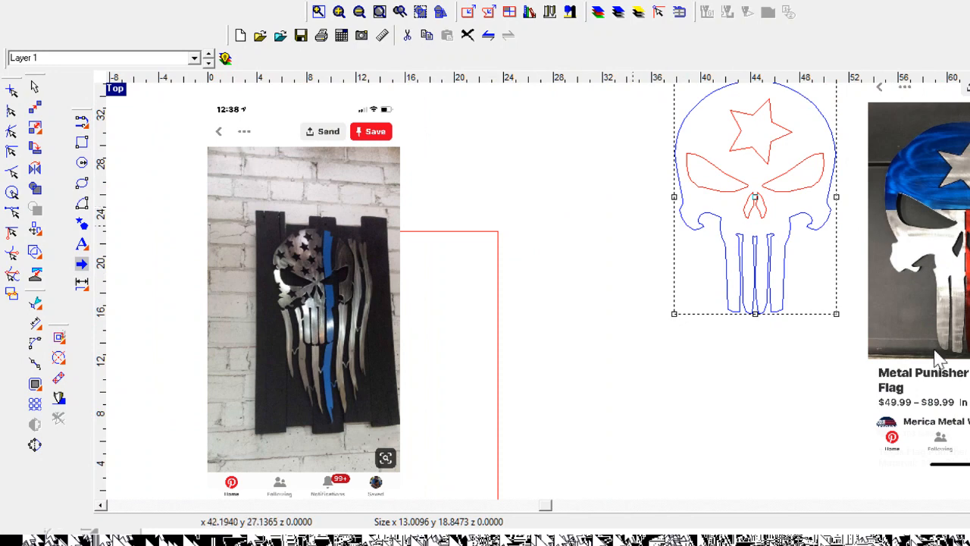
scroll(955, 361, "down", 1)
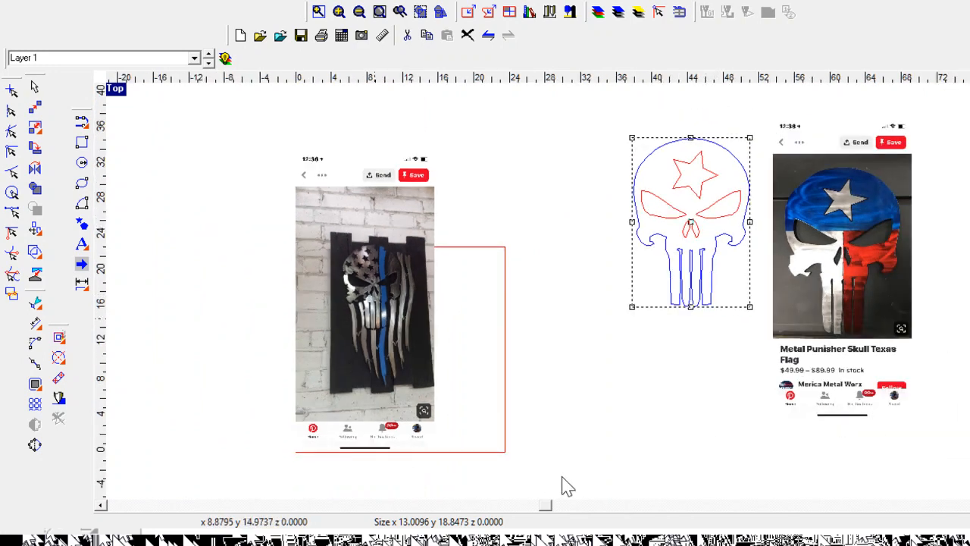
mouse_move(393, 287)
left_mouse_down()
mouse_move(469, 258)
mouse_move(363, 250)
left_mouse_up()
left_click_drag(550, 385, 500, 385)
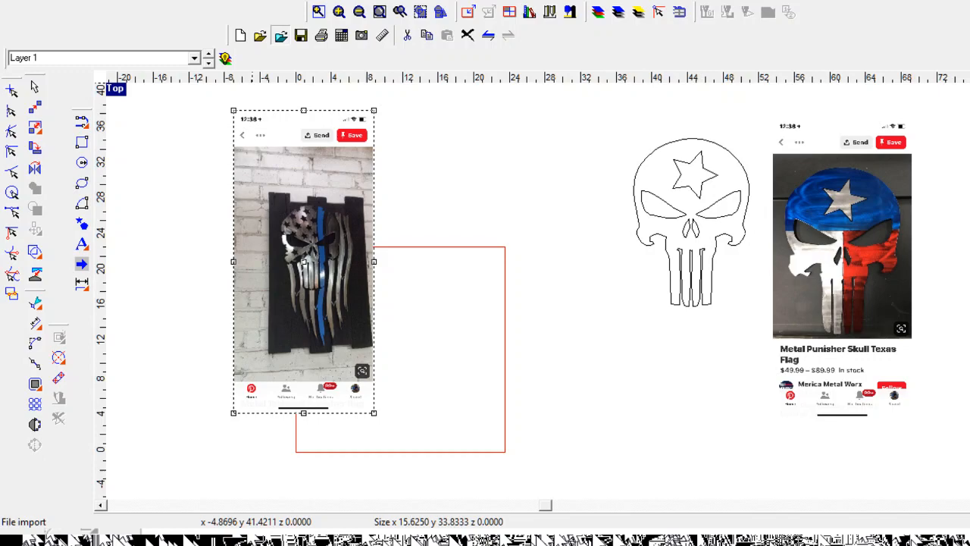
- Import the "Mama's Garden" metal sign photo and move it right, to start at about X 16 beside the flag photo
left_click(615, 446)
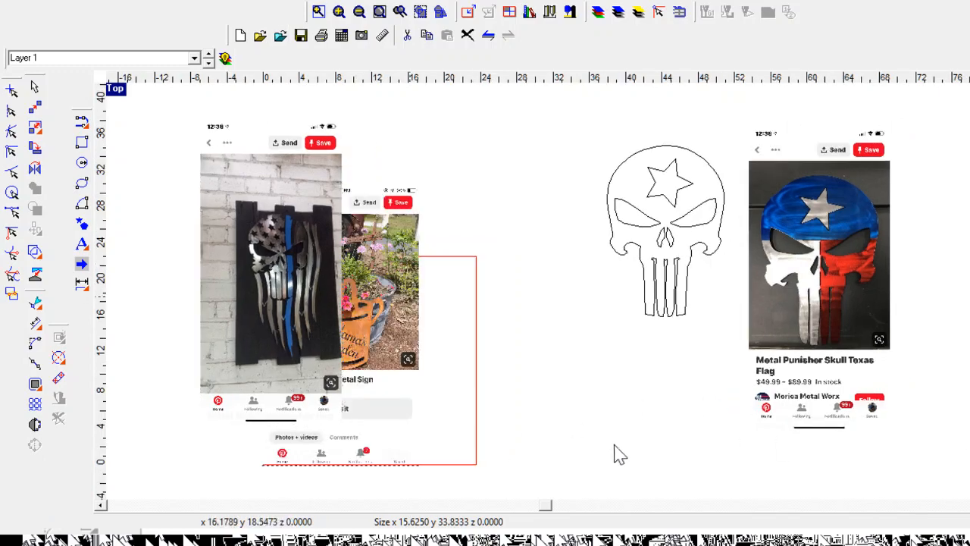
left_click_drag(410, 297, 501, 296)
scroll(509, 431, "up", 2)
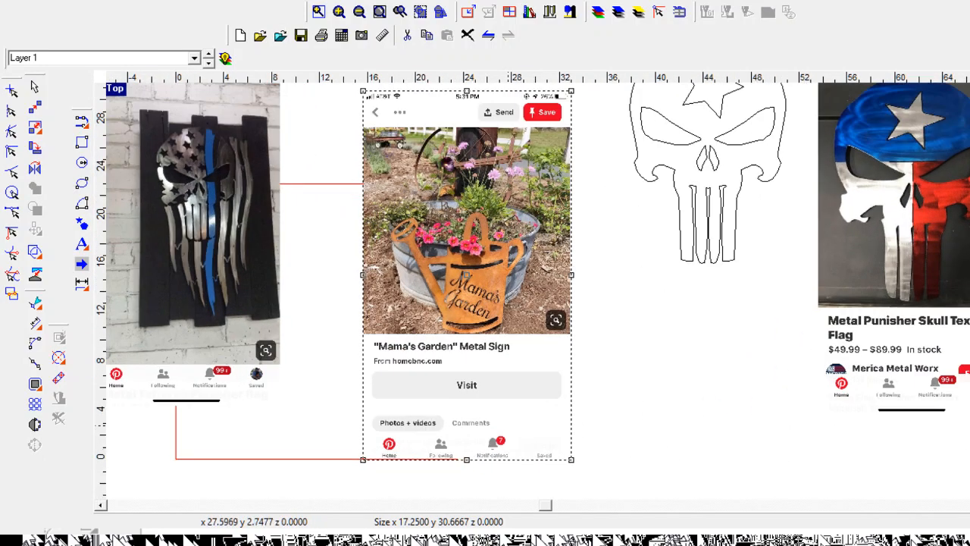
- Vectorize the "Mama's Garden" watering can photo
scroll(697, 368, "up", 6)
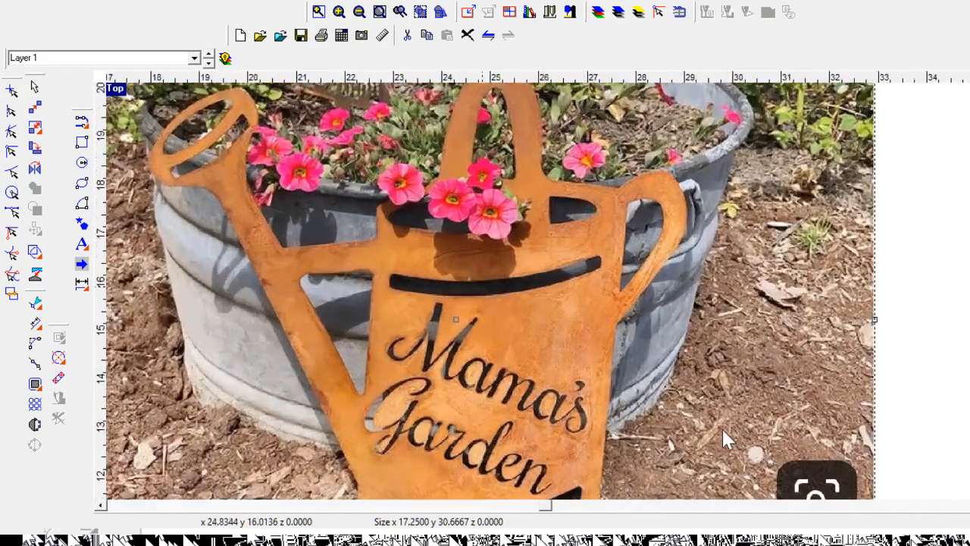
scroll(722, 426, "up", 3)
scroll(771, 410, "down", 4)
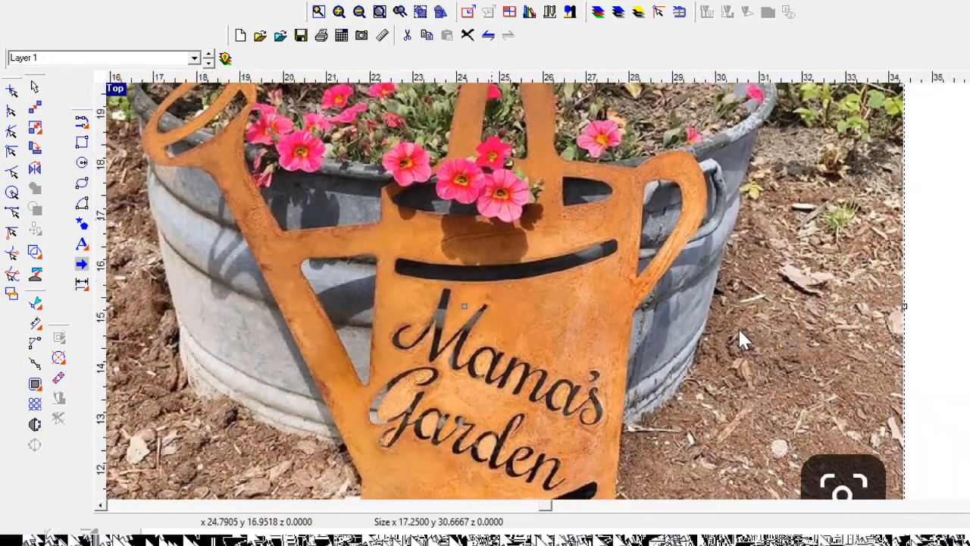
scroll(741, 339, "down", 3)
scroll(742, 329, "down", 2)
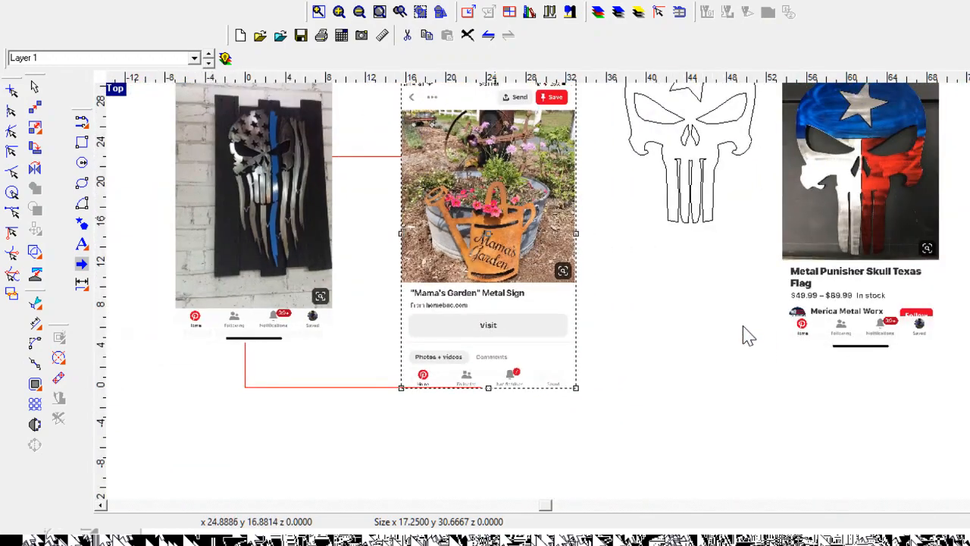
scroll(744, 335, "down", 2)
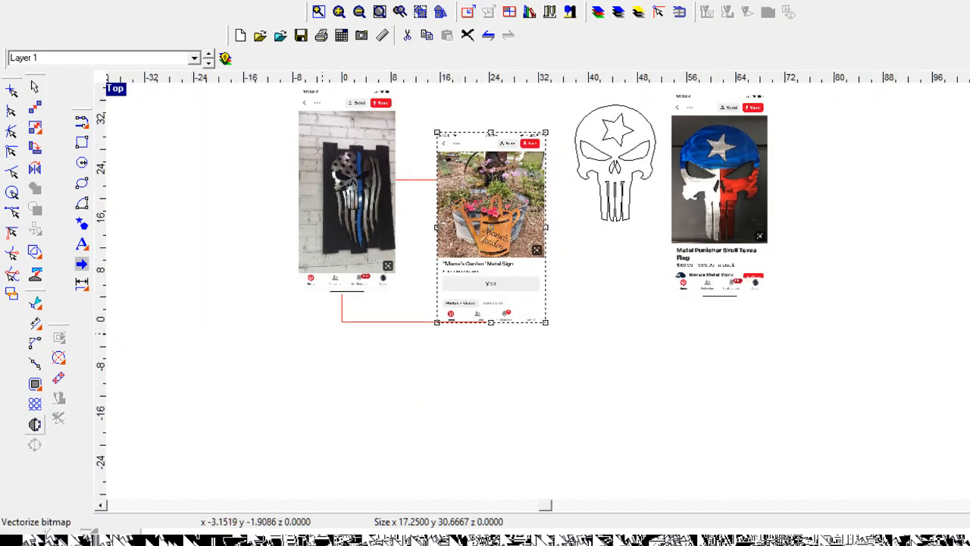
left_click(35, 424)
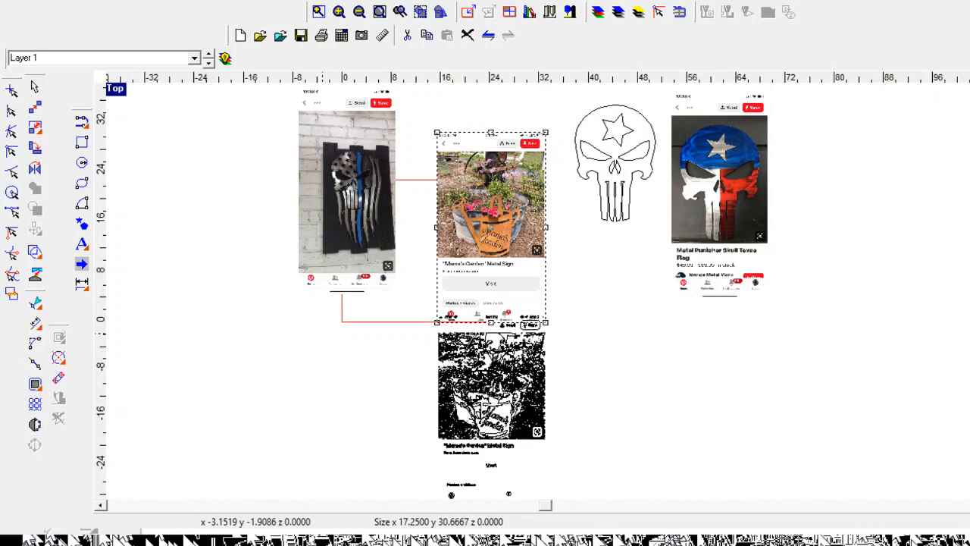
- Delete the traced lines of the "Mama's Garden" photo together with the photo itself
scroll(453, 435, "up", 2)
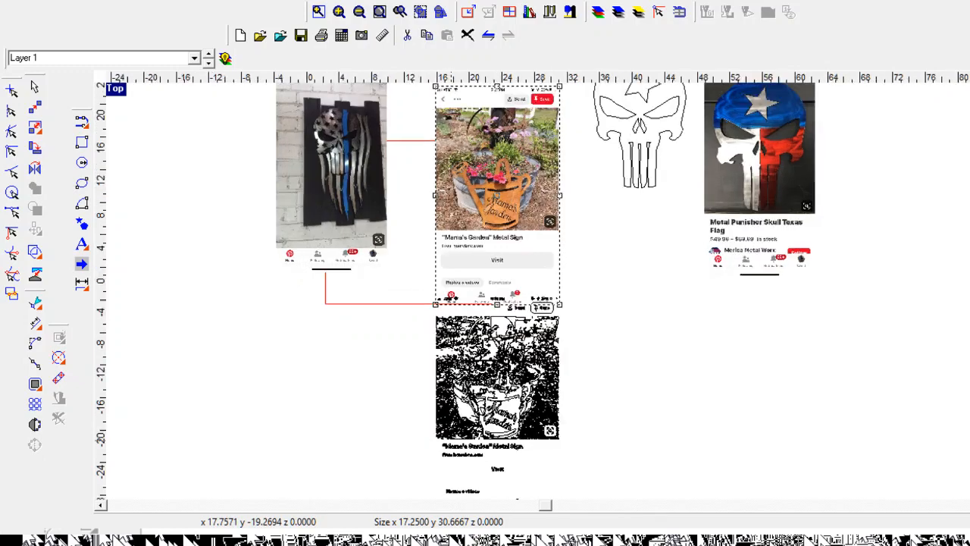
scroll(447, 430, "up", 3)
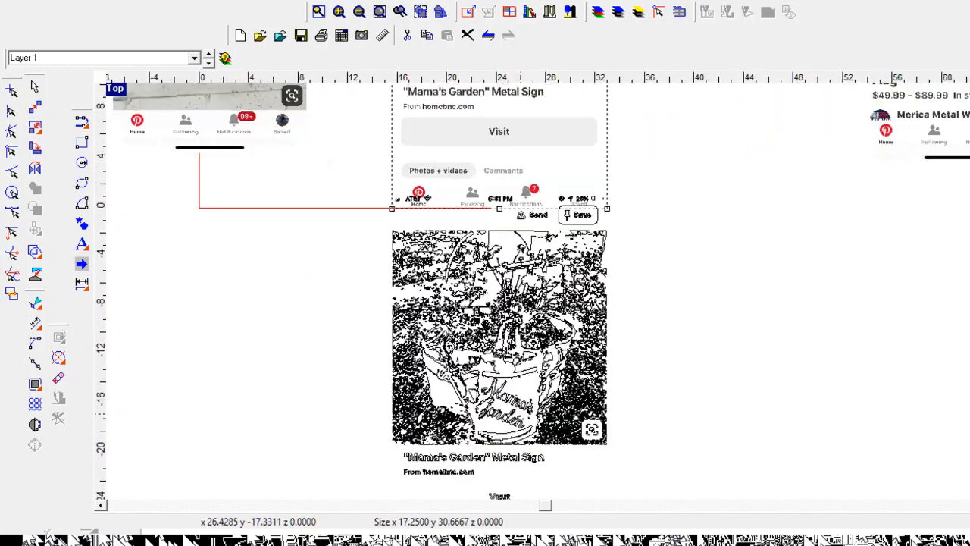
scroll(516, 402, "up", 2)
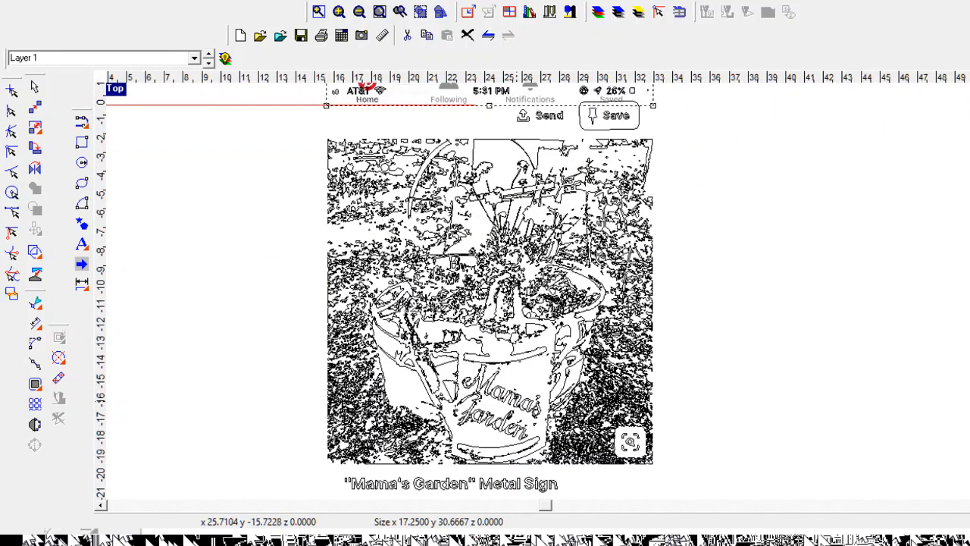
left_click(589, 378)
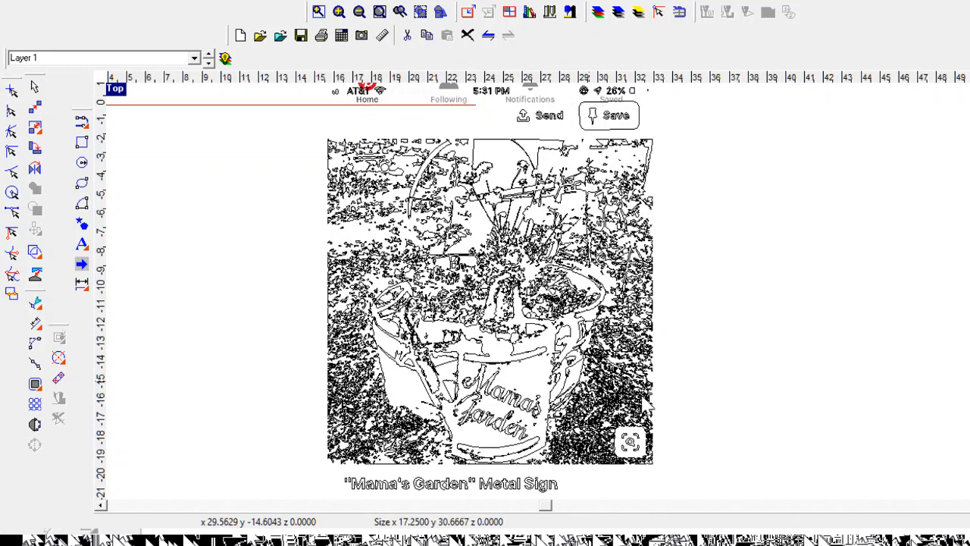
left_click(614, 434)
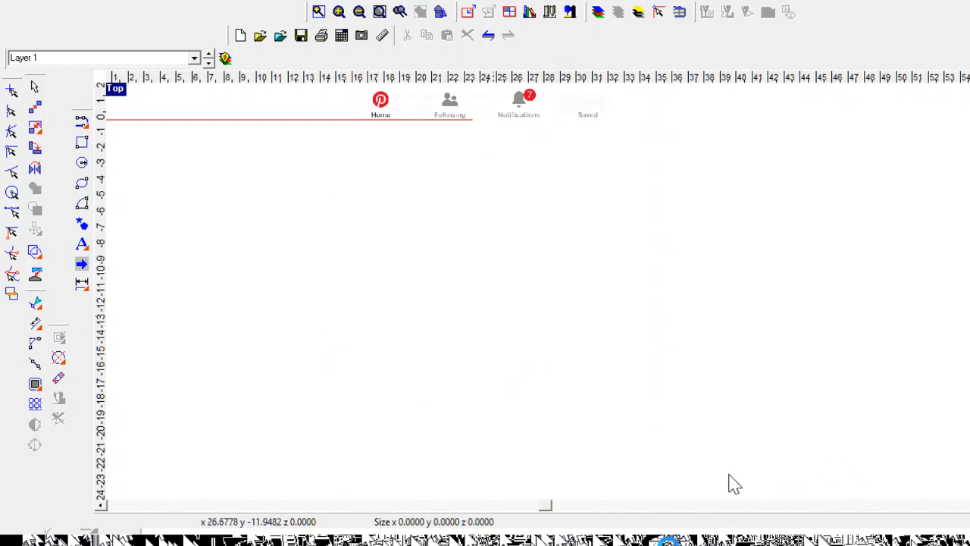
scroll(697, 489, "down", 3)
left_click(467, 231)
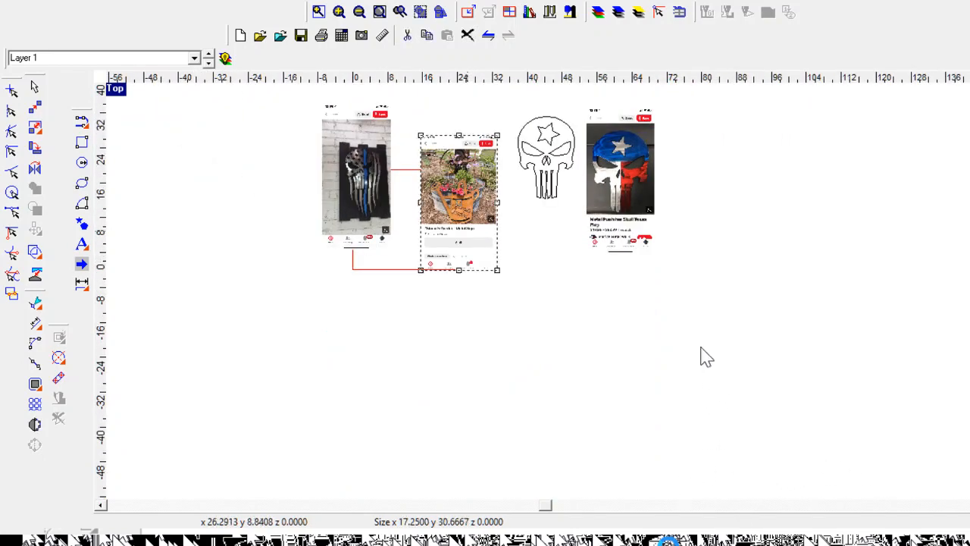
key("Delete")
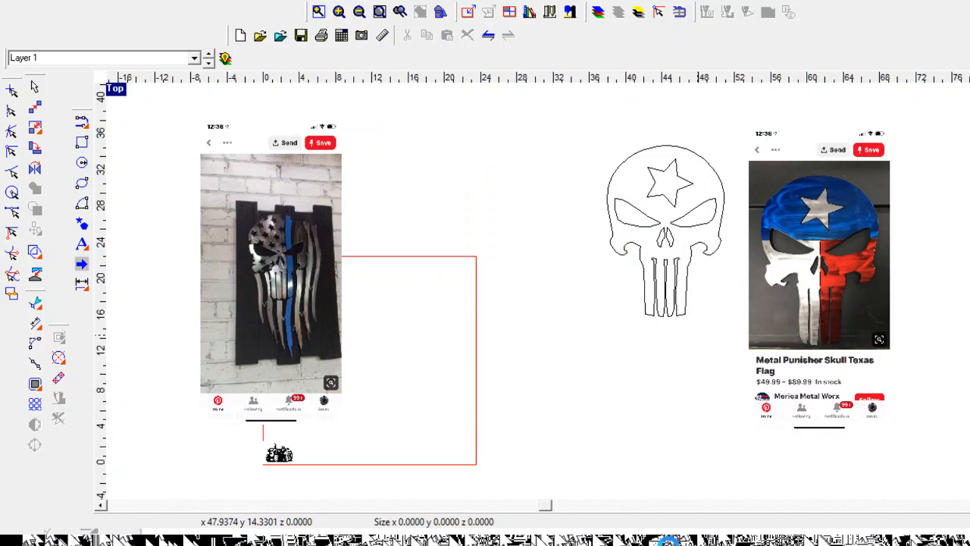
- Vectorize the black-and-white tractor image at the corner of the red plate rectangle
scroll(417, 257, "down", 3)
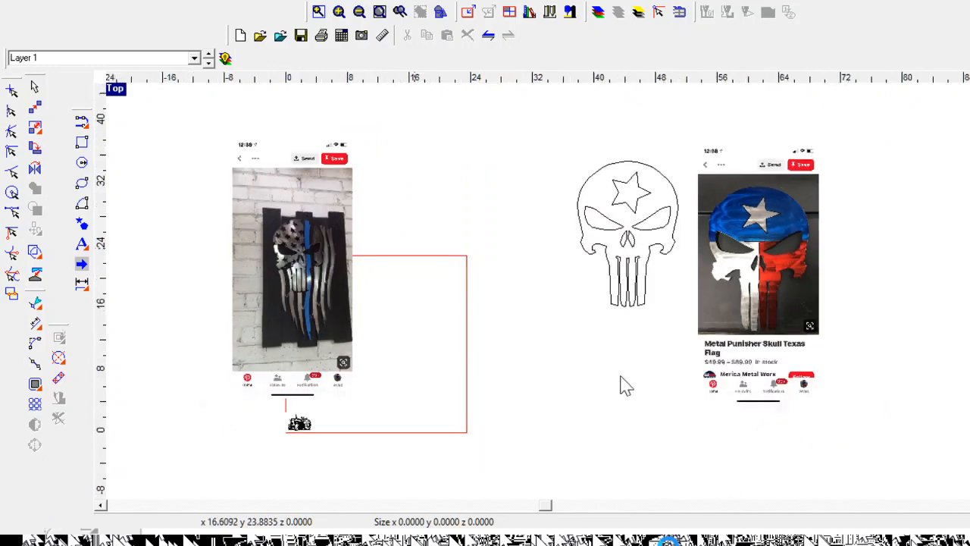
scroll(342, 384, "up", 2)
scroll(337, 375, "up", 5)
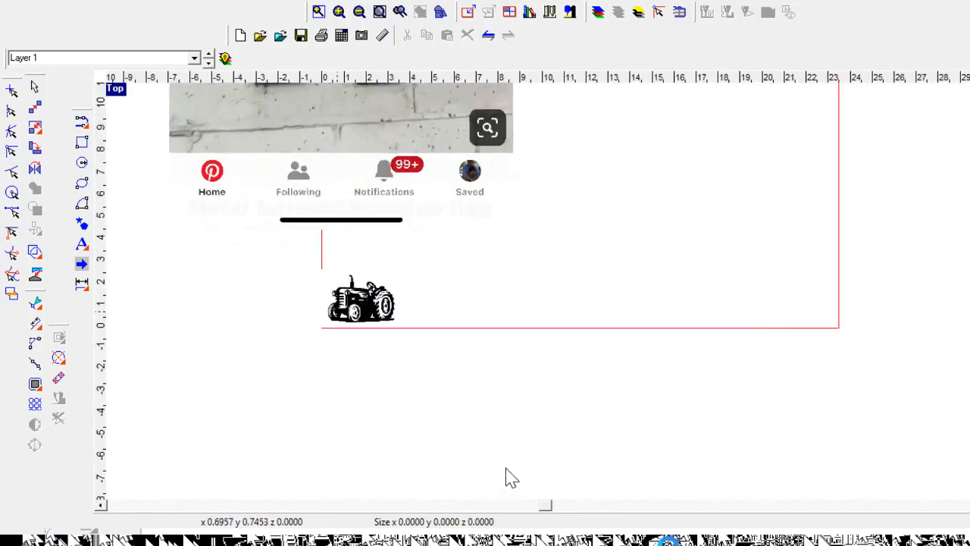
scroll(553, 469, "up", 6)
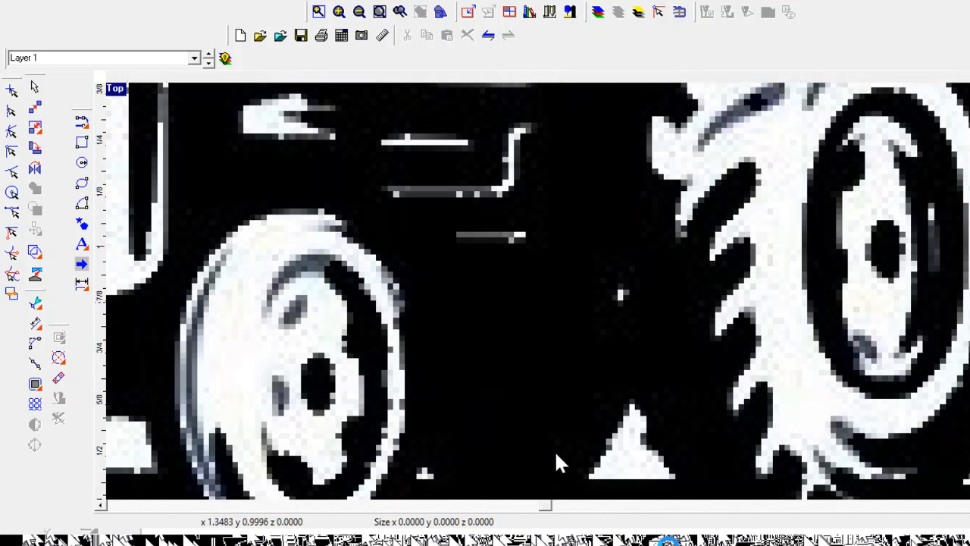
scroll(554, 450, "down", 5)
scroll(621, 446, "down", 3)
key("ctrl+a")
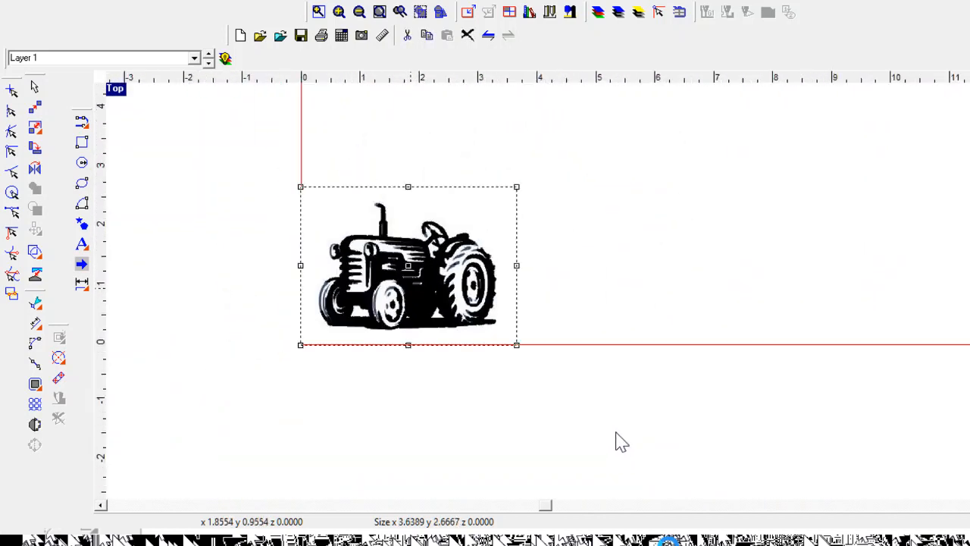
scroll(612, 413, "down", 3)
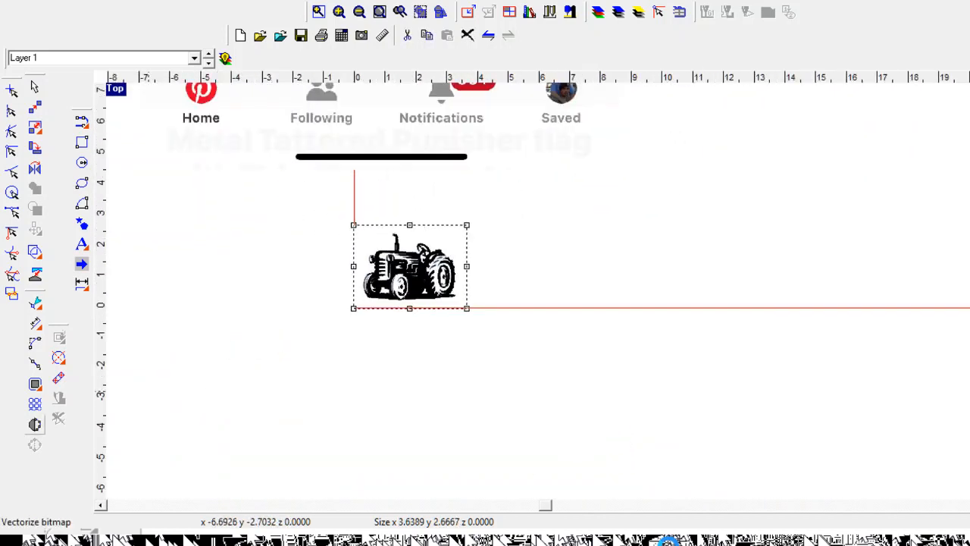
left_click(34, 425)
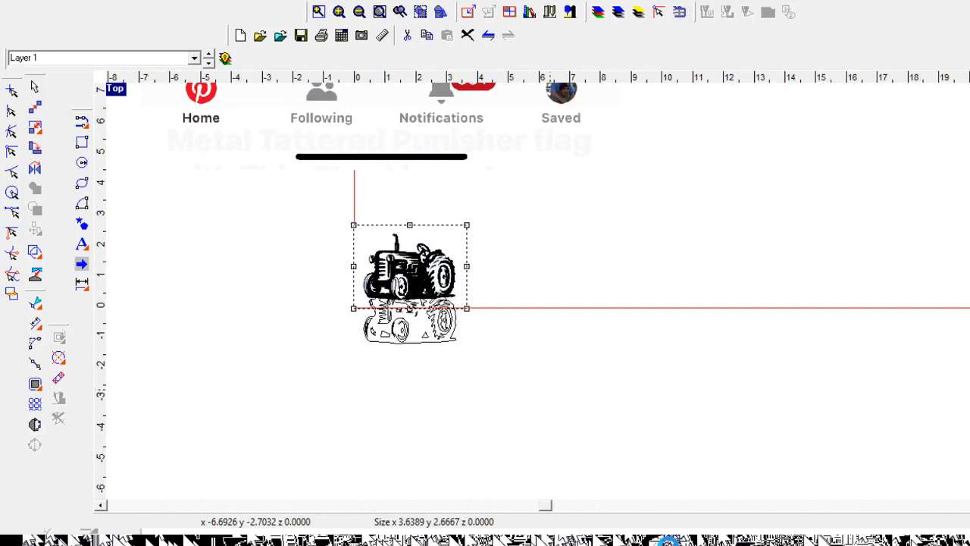
- Separate the tractor image from its trace by moving the image down and left and the traced outlines up
scroll(651, 486, "up", 2)
mouse_move(418, 260)
left_mouse_down()
mouse_move(443, 201)
mouse_move(394, 333)
left_mouse_up()
left_click(397, 284)
left_click_drag(401, 244, 411, 213)
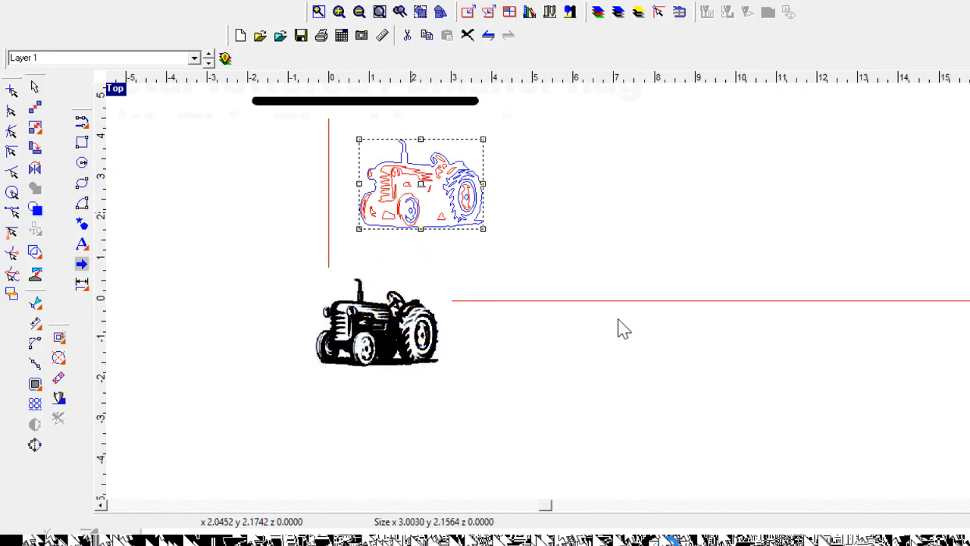
- Examine the traced tractor outlines up close, checking the wheels, grille and tire treads
scroll(431, 139, "up", 3)
scroll(616, 340, "up", 2)
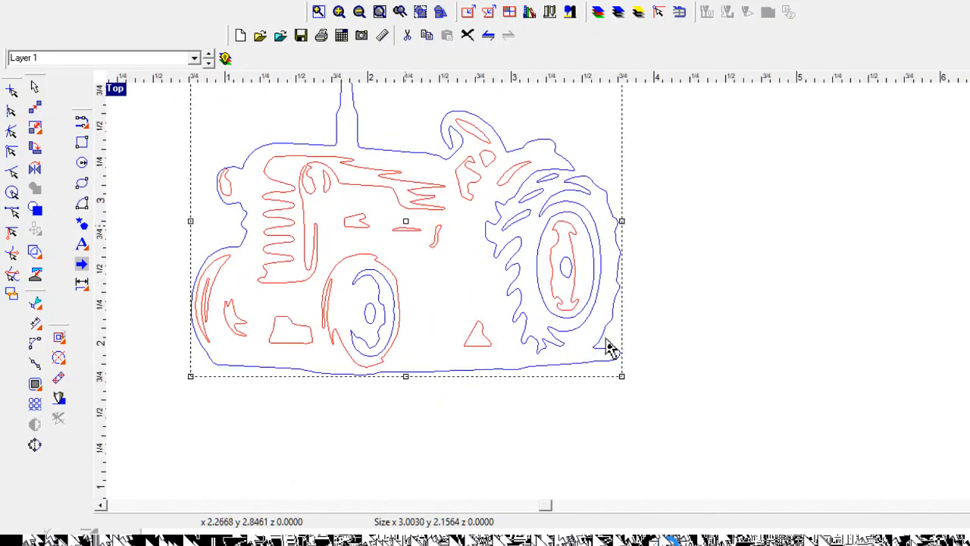
left_click(612, 394)
scroll(513, 320, "up", 1)
scroll(509, 311, "up", 1)
scroll(508, 311, "down", 3)
scroll(534, 182, "up", 2)
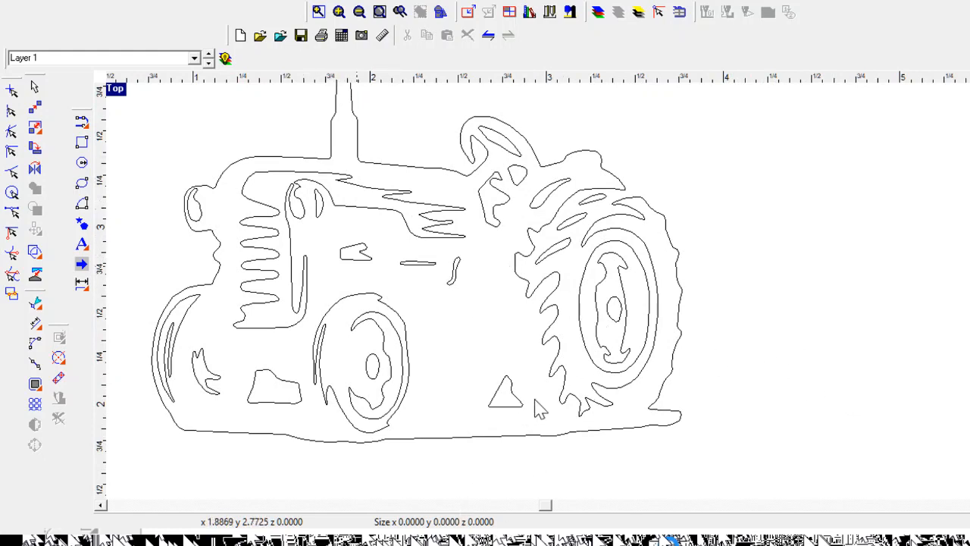
- Delete the traced tractor outlines and the original tractor image
key("ctrl+a")
key("Delete")
scroll(585, 357, "down", 6)
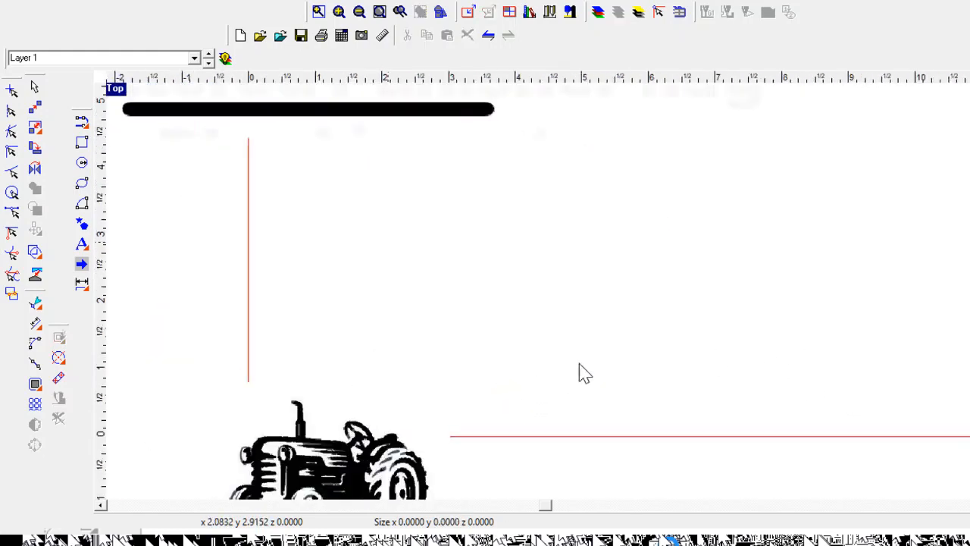
scroll(359, 334, "up", 2)
left_click(359, 338)
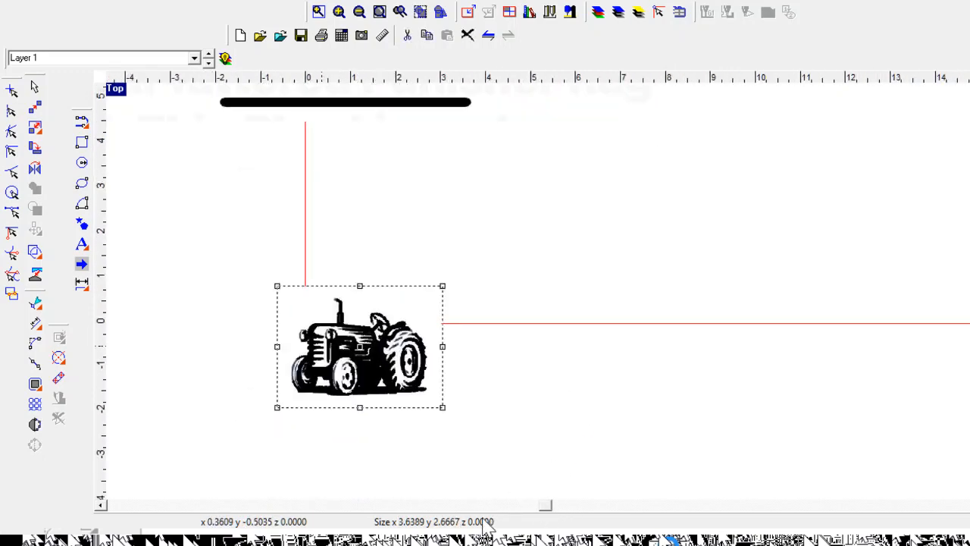
key("Delete")
scroll(381, 398, "down", 10)
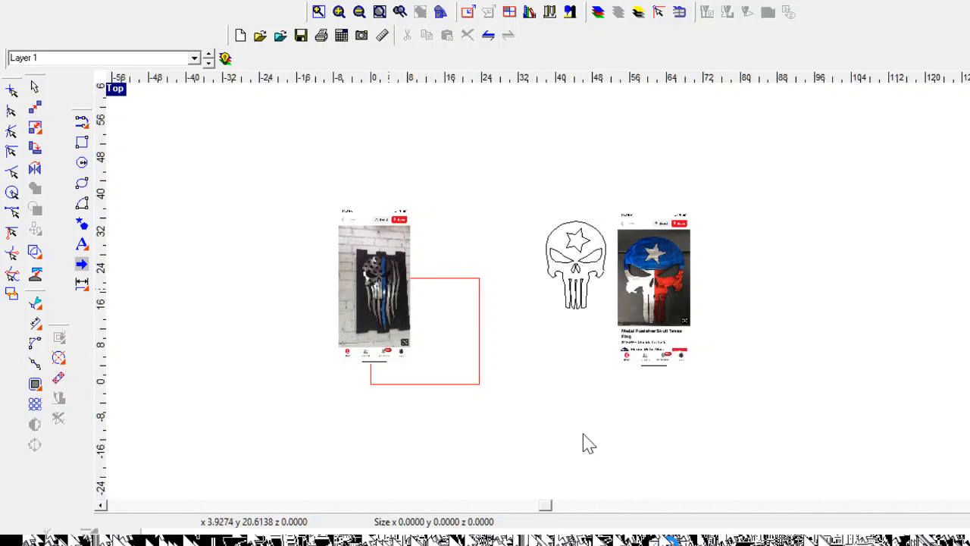
- Delete the tattered flag skull photo from over the red plate rectangle
left_click(388, 289)
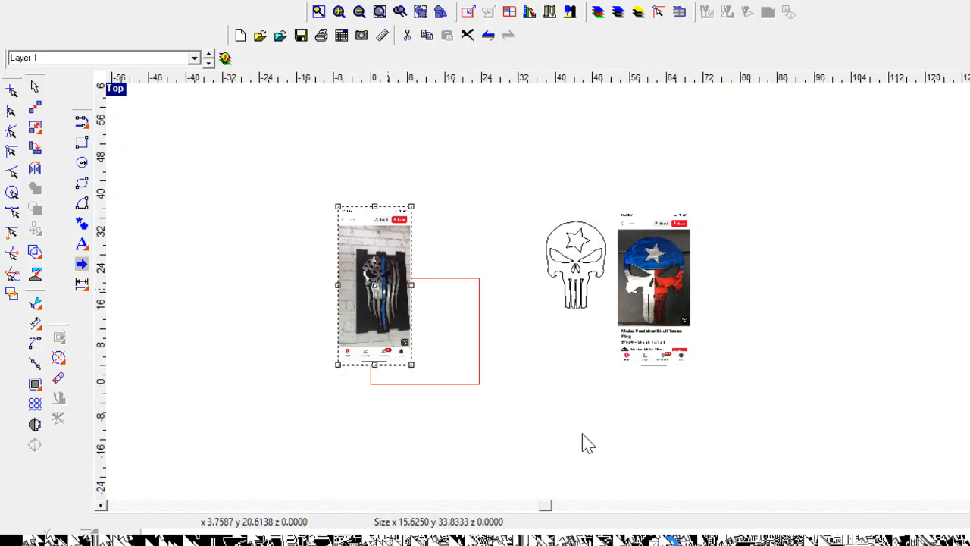
key("Delete")
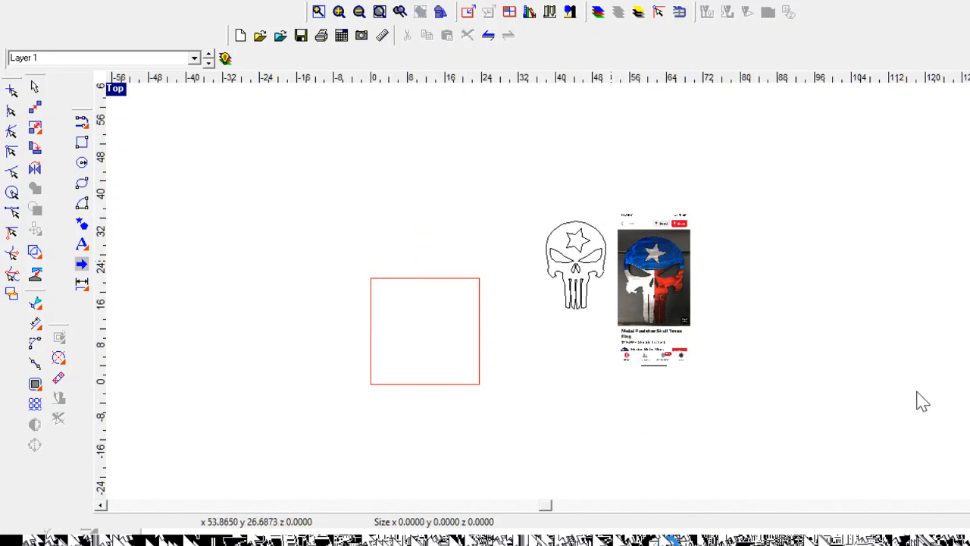
scroll(918, 400, "up", 5)
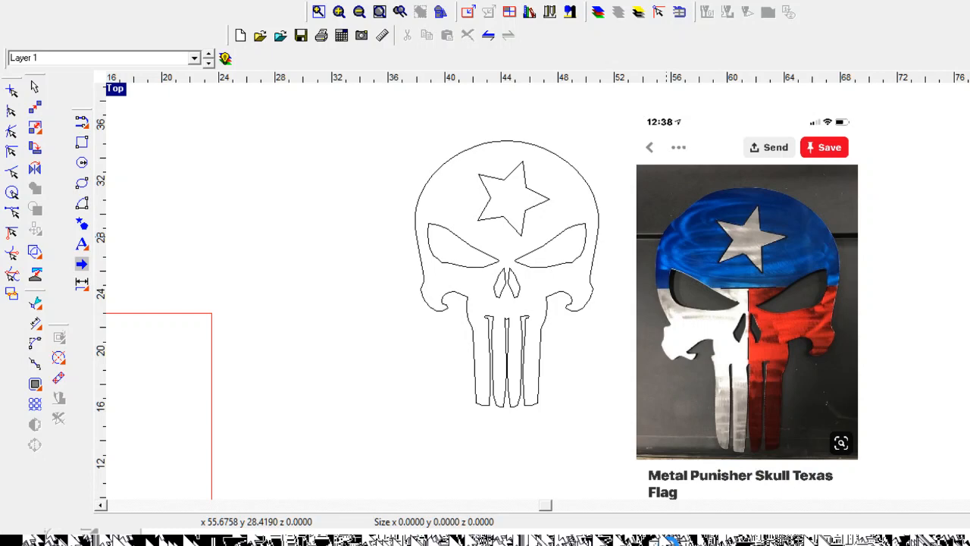
scroll(824, 326, "down", 3)
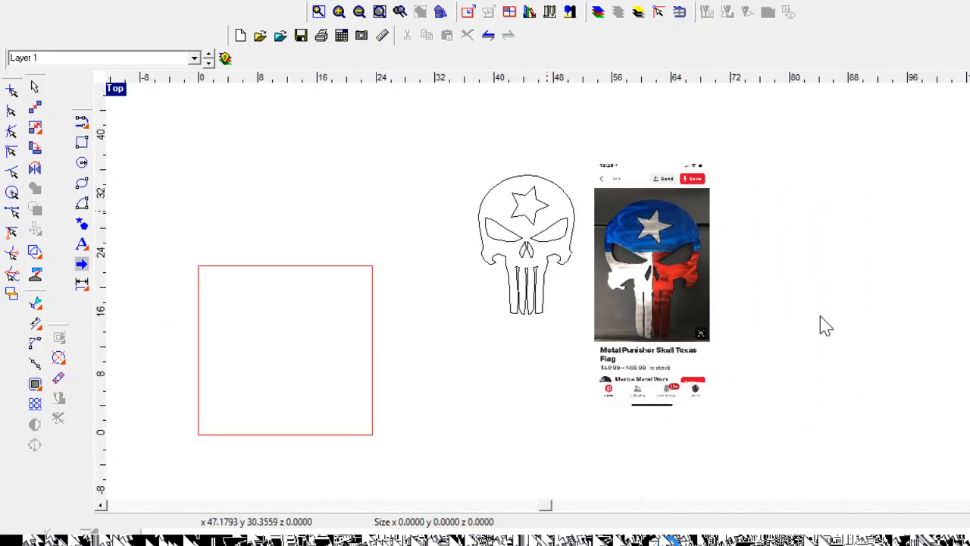